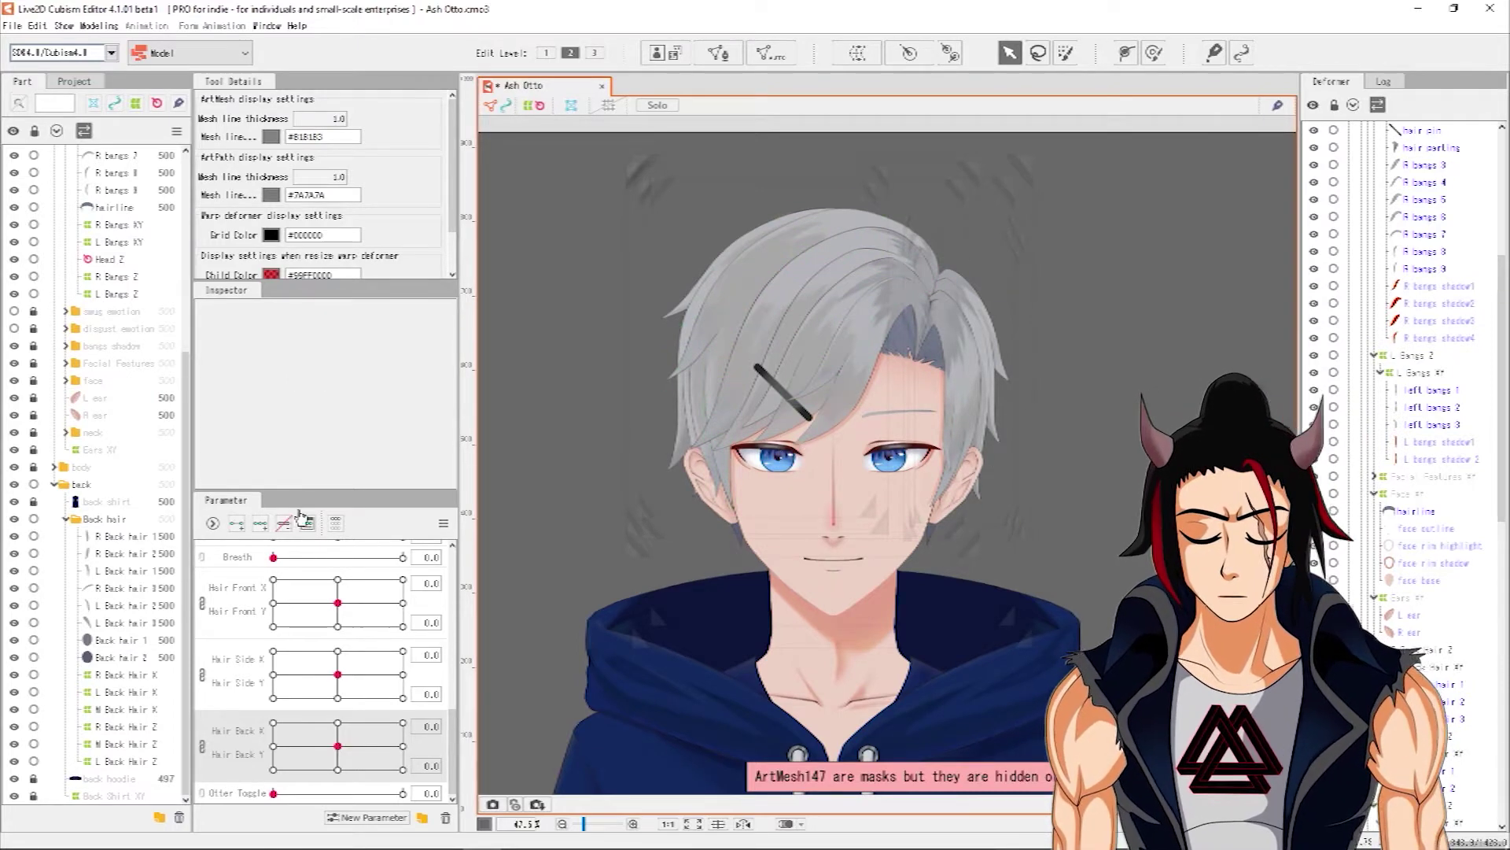
- Unlink the paired X and Y parameters of Hair Front, Hair Side and Hair Back into separate sliders
{"action": "left_click", "coordinate": [228, 611]}
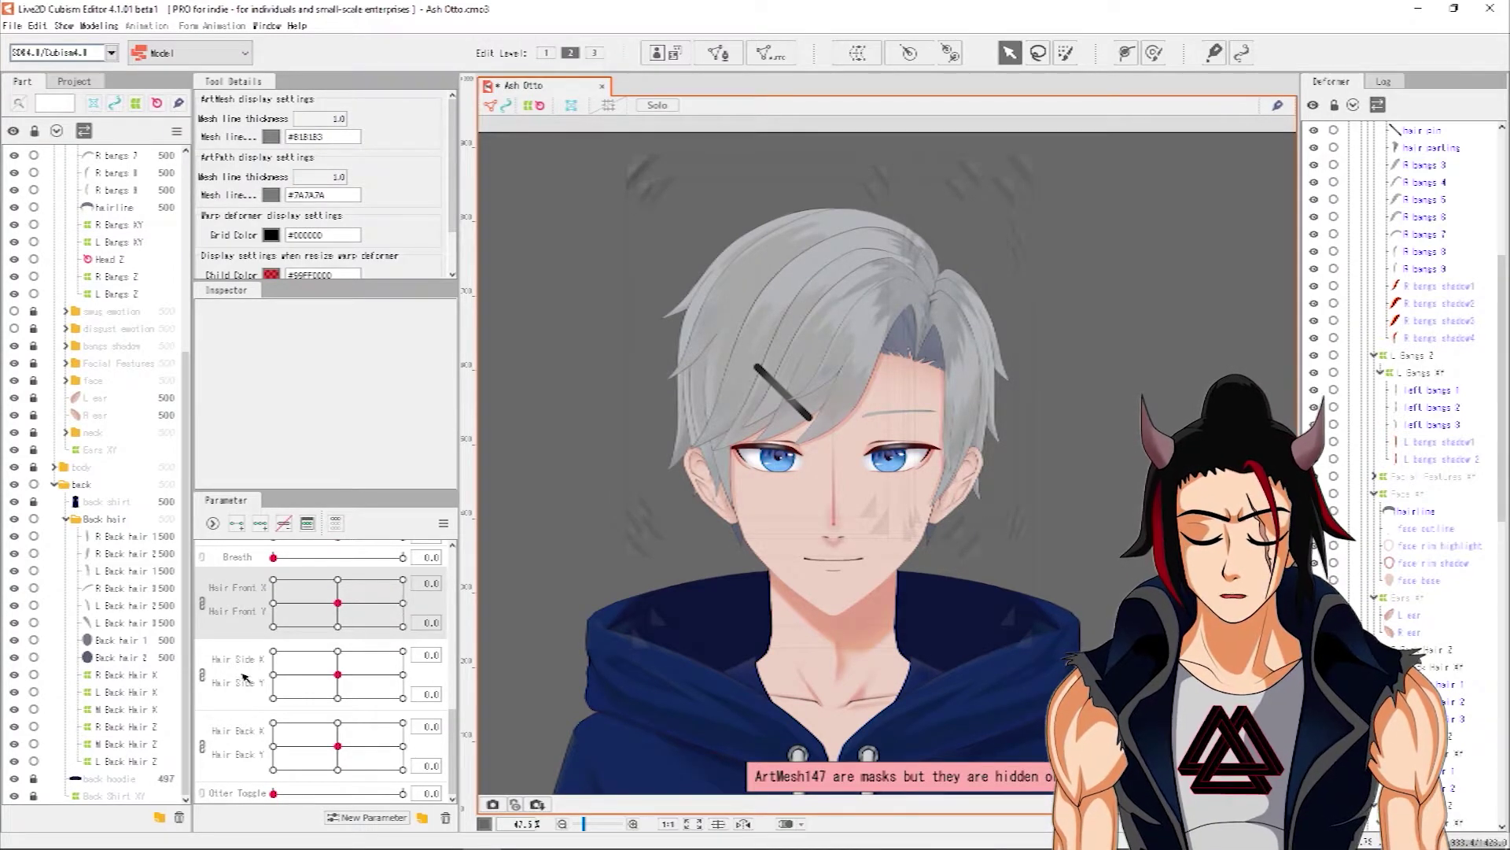
{"action": "left_click", "coordinate": [204, 606]}
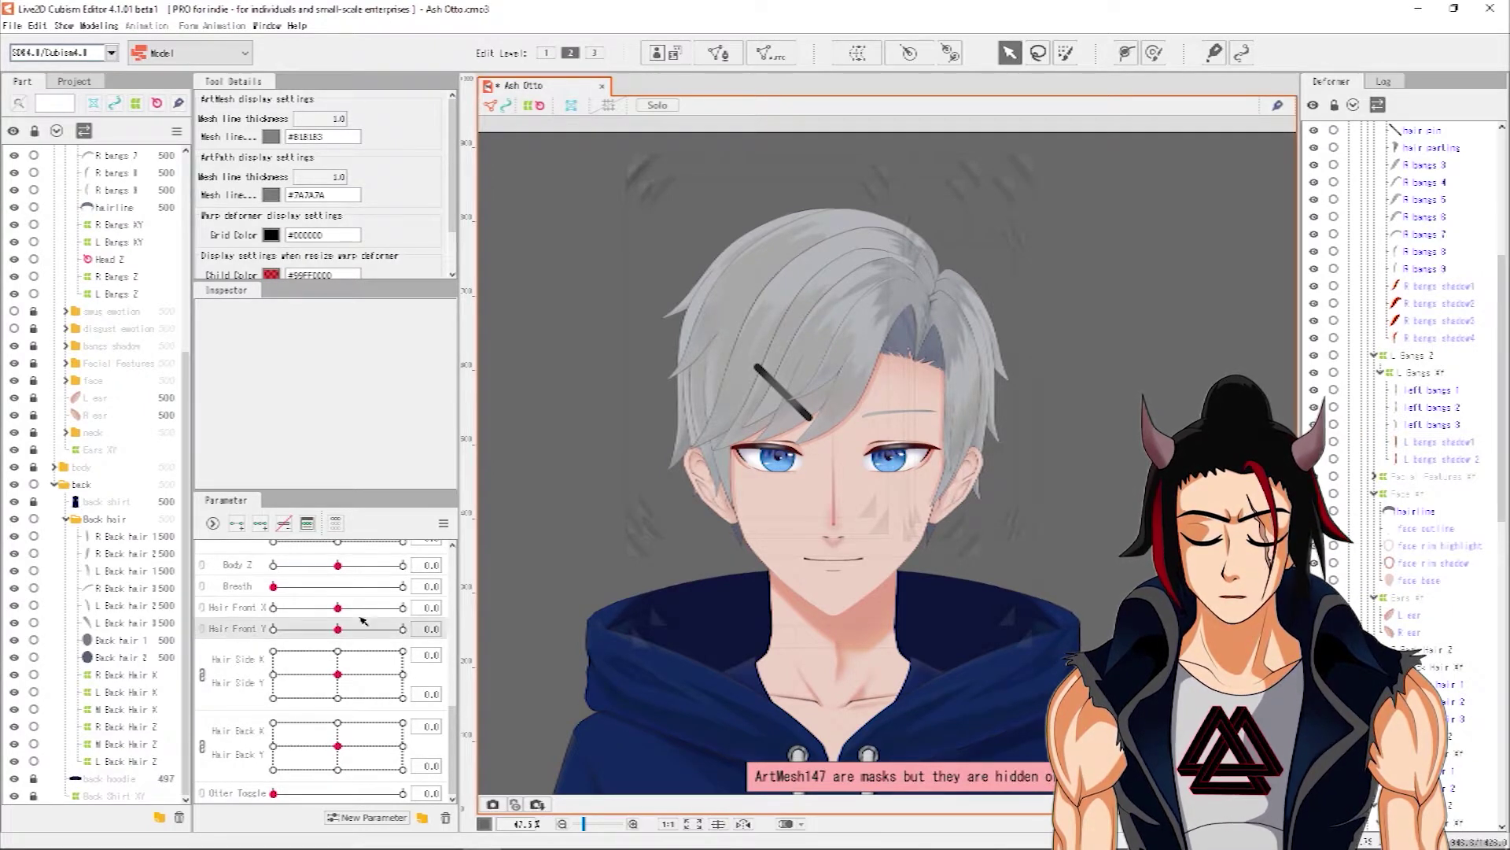
{"action": "scroll", "coordinate": [810, 356], "scroll_direction": "up", "scroll_amount": 5}
{"action": "scroll", "coordinate": [780, 352], "scroll_direction": "down", "scroll_amount": 4}
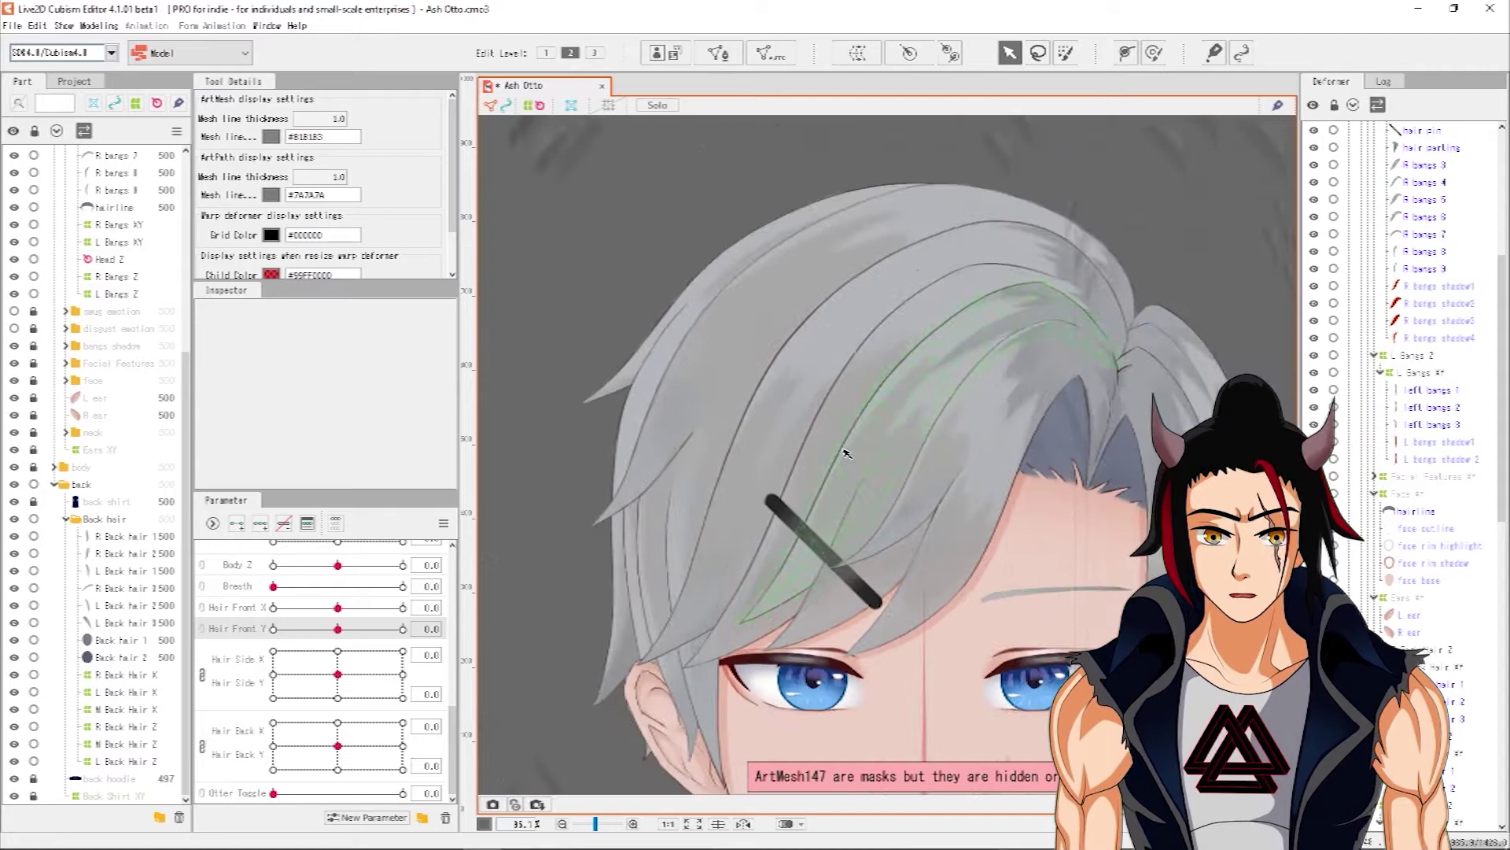
{"action": "scroll", "coordinate": [870, 438], "scroll_direction": "up", "scroll_amount": 2}
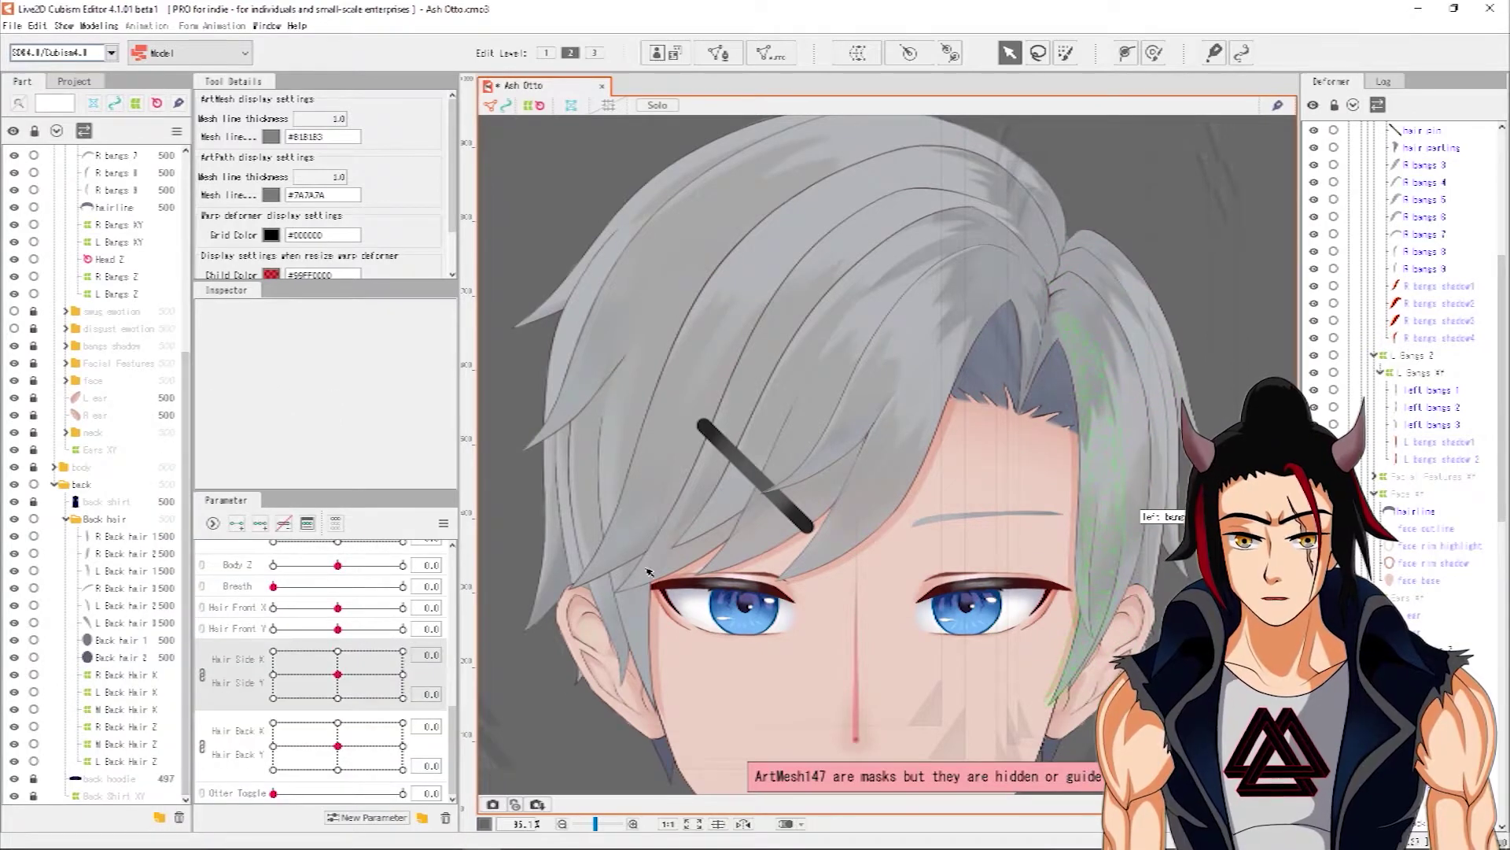
{"action": "scroll", "coordinate": [740, 510], "scroll_direction": "down", "scroll_amount": 2}
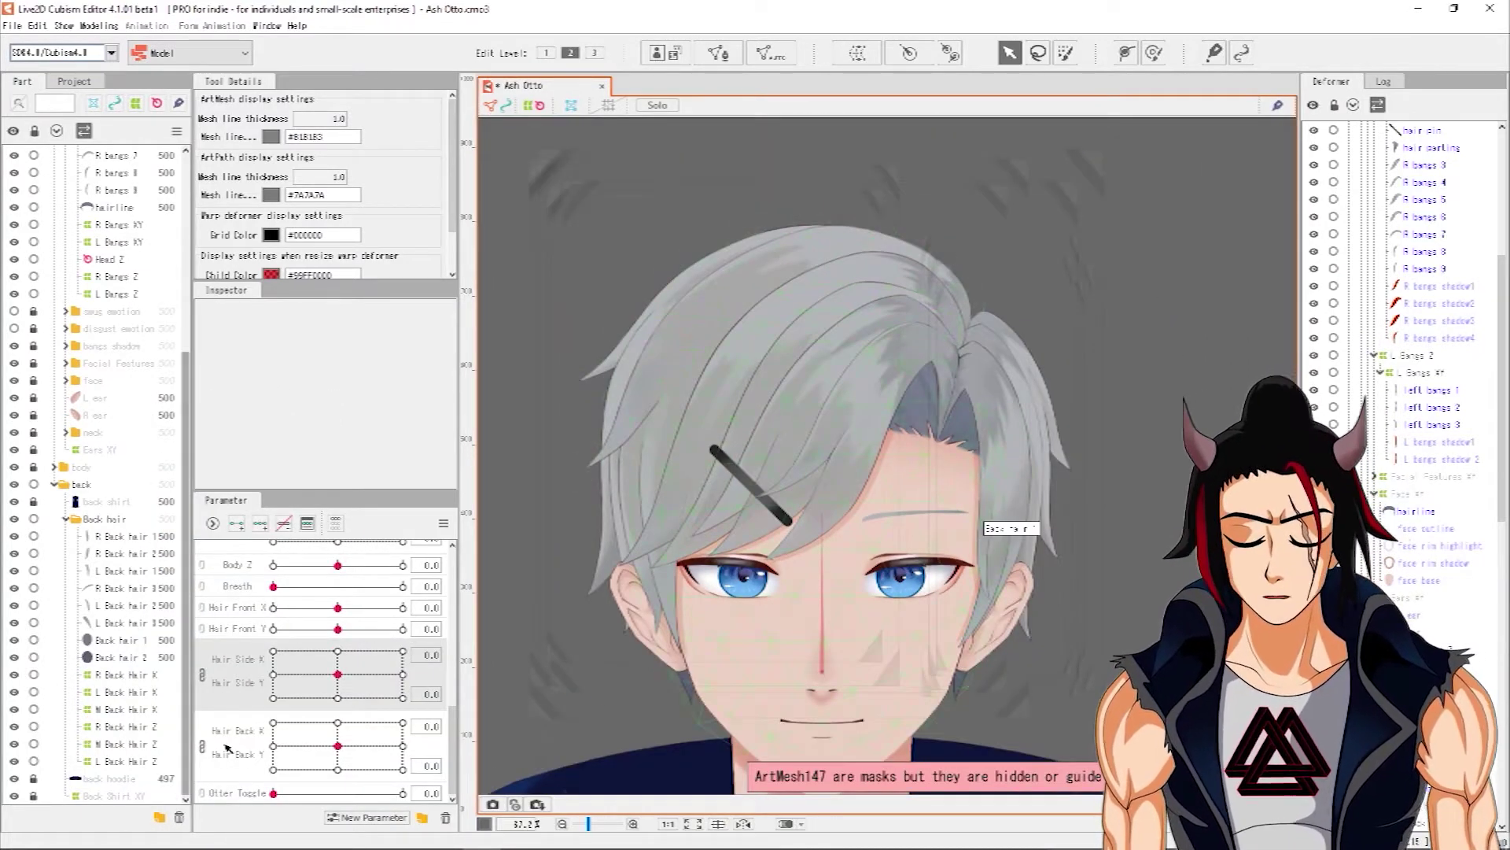
{"action": "scroll", "coordinate": [206, 689], "scroll_direction": "up", "scroll_amount": 1}
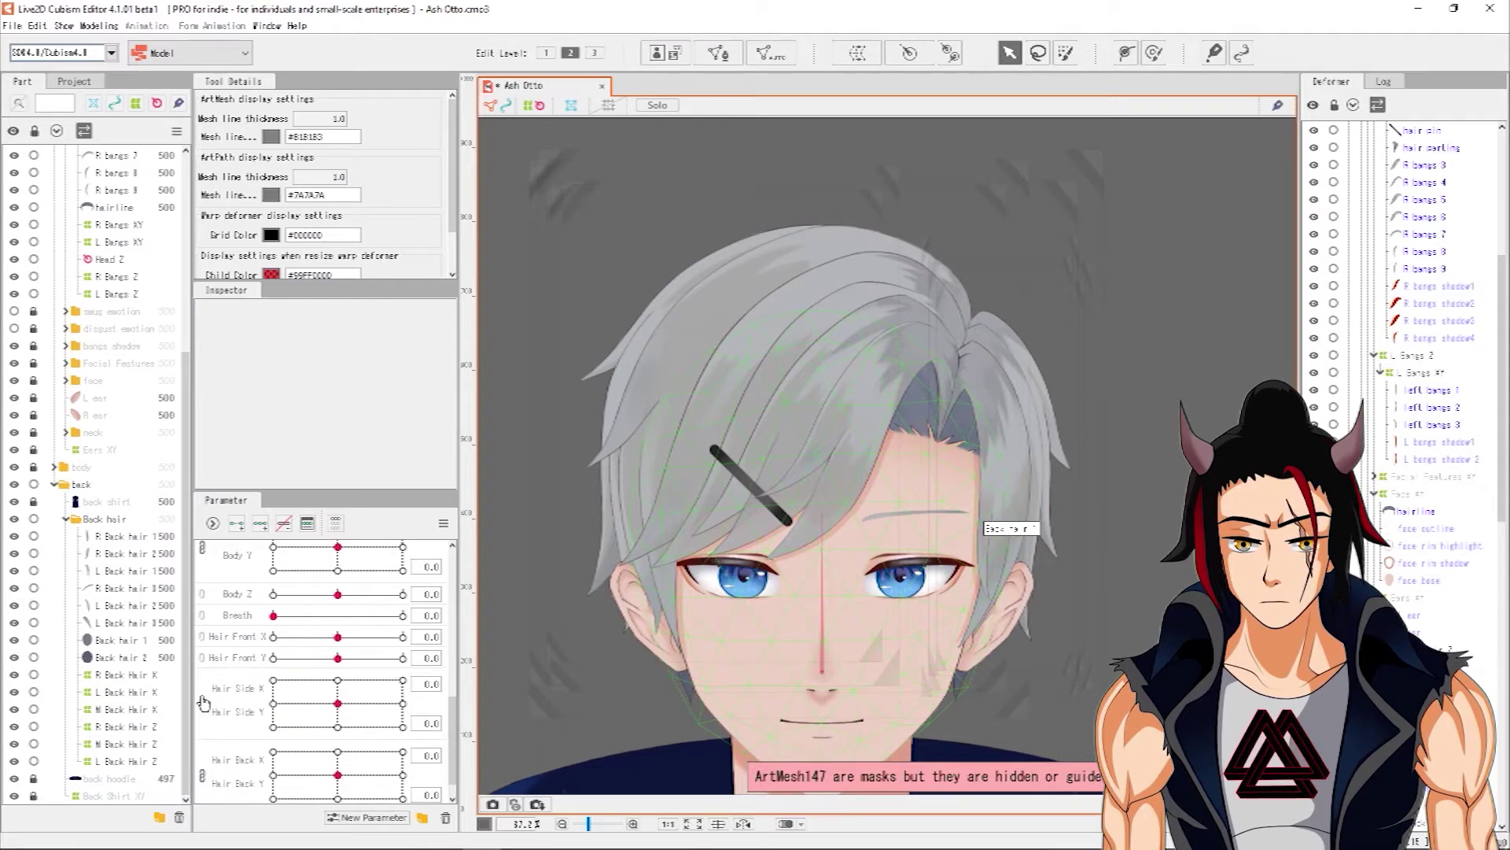
{"action": "left_click", "coordinate": [203, 699]}
{"action": "left_click", "coordinate": [203, 750]}
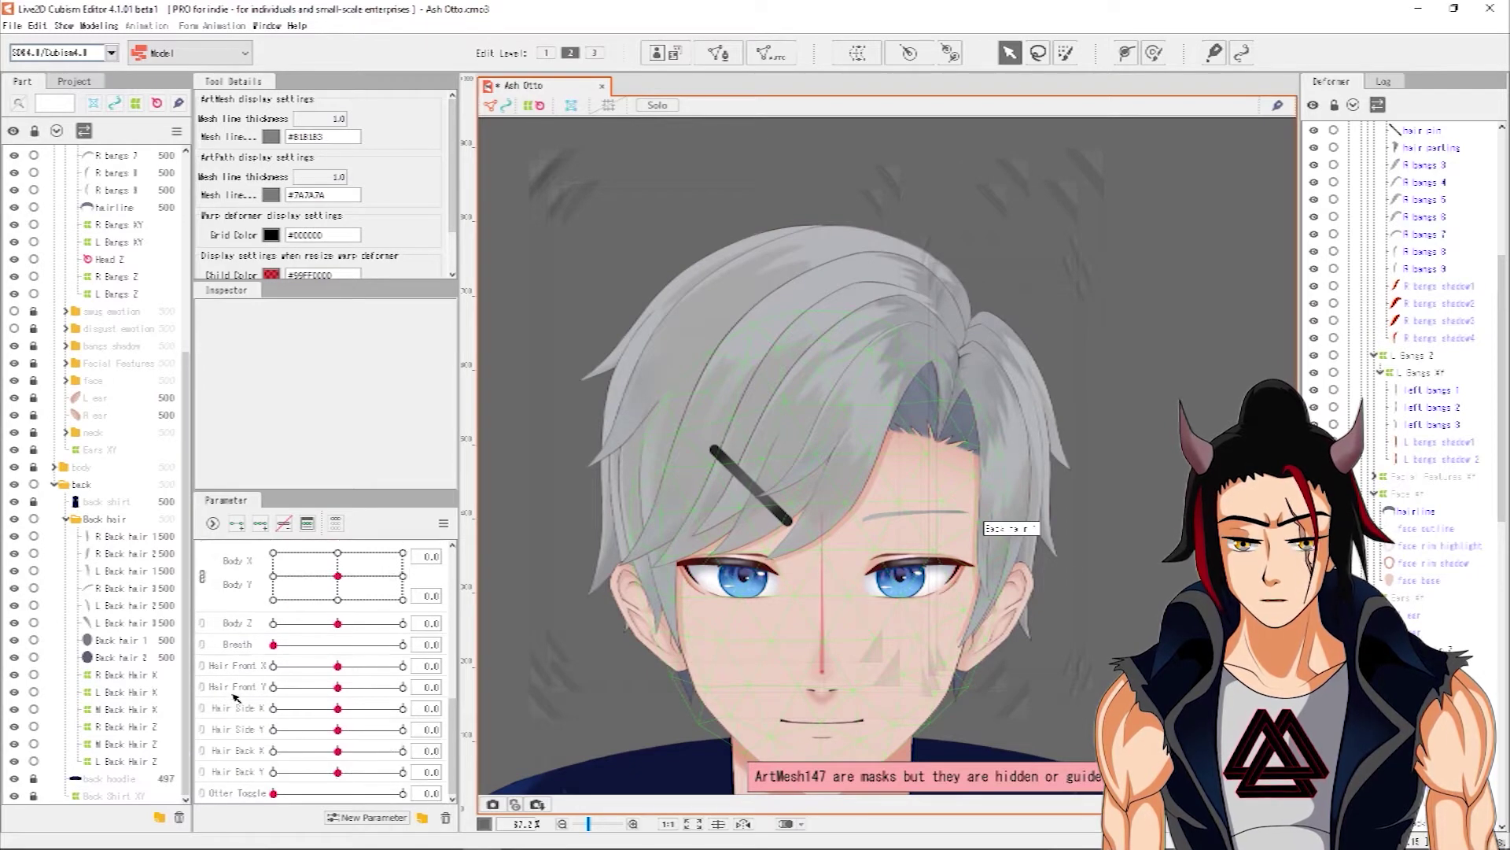
- Preview the head tilt with Angle Y at 30, and return Angle X and Y to neutral
{"action": "scroll", "coordinate": [770, 441], "scroll_direction": "up", "scroll_amount": 5}
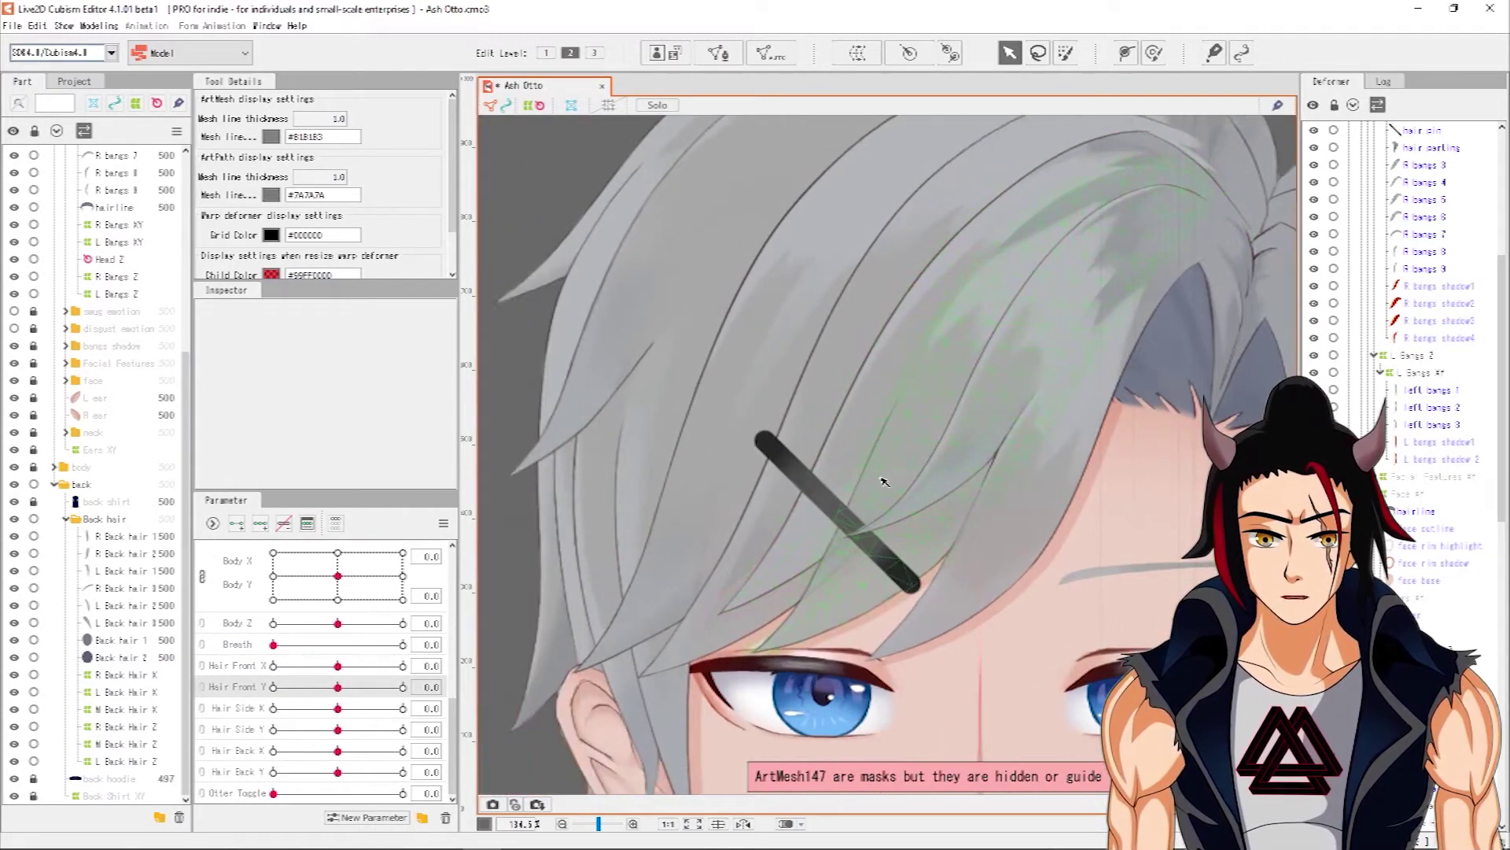
{"action": "scroll", "coordinate": [883, 481], "scroll_direction": "down", "scroll_amount": 5}
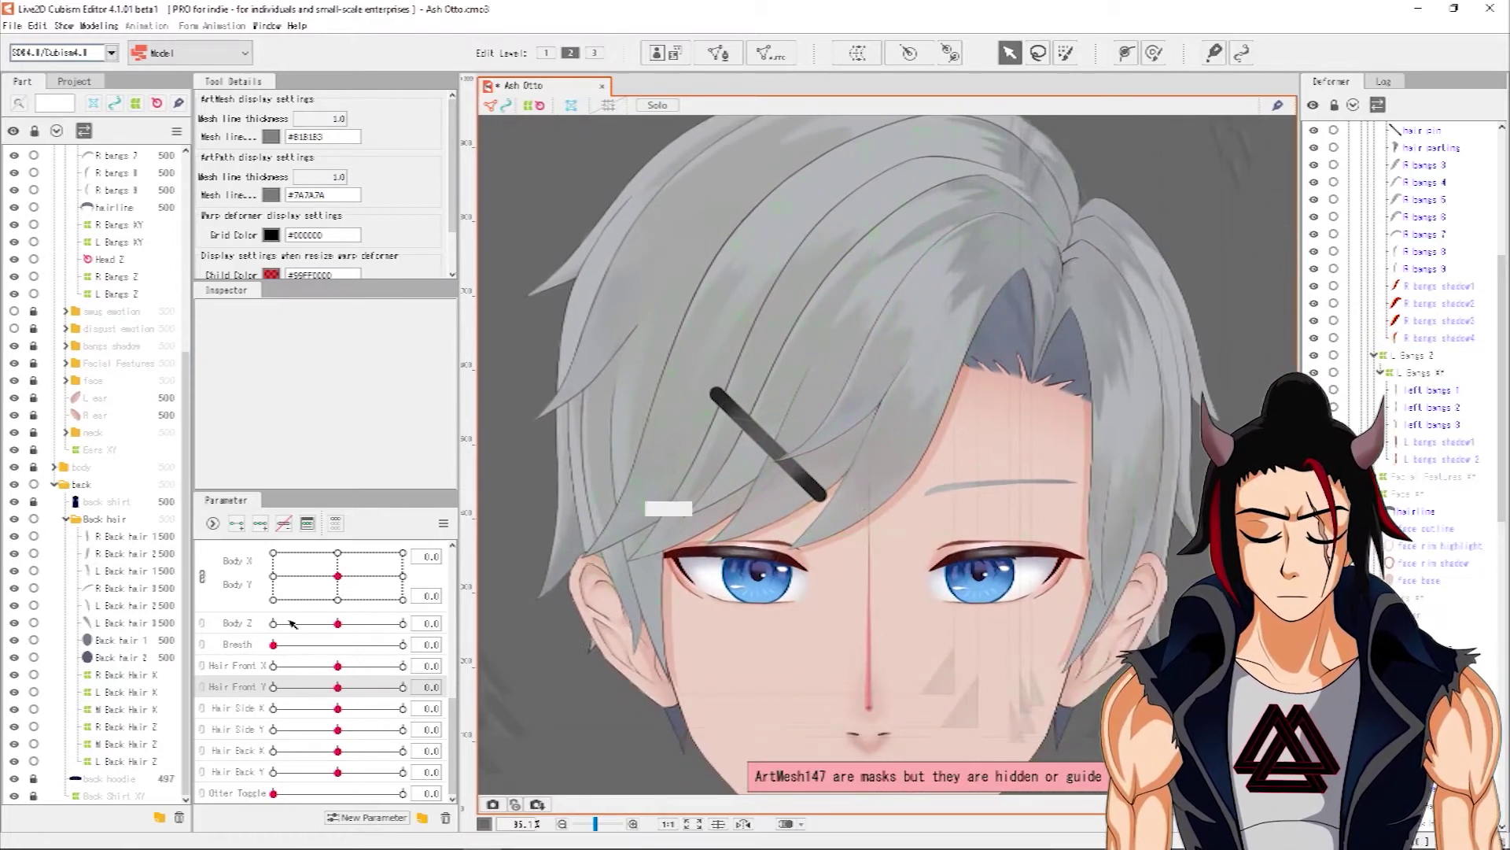
{"action": "scroll", "coordinate": [291, 624], "scroll_direction": "up", "scroll_amount": 5}
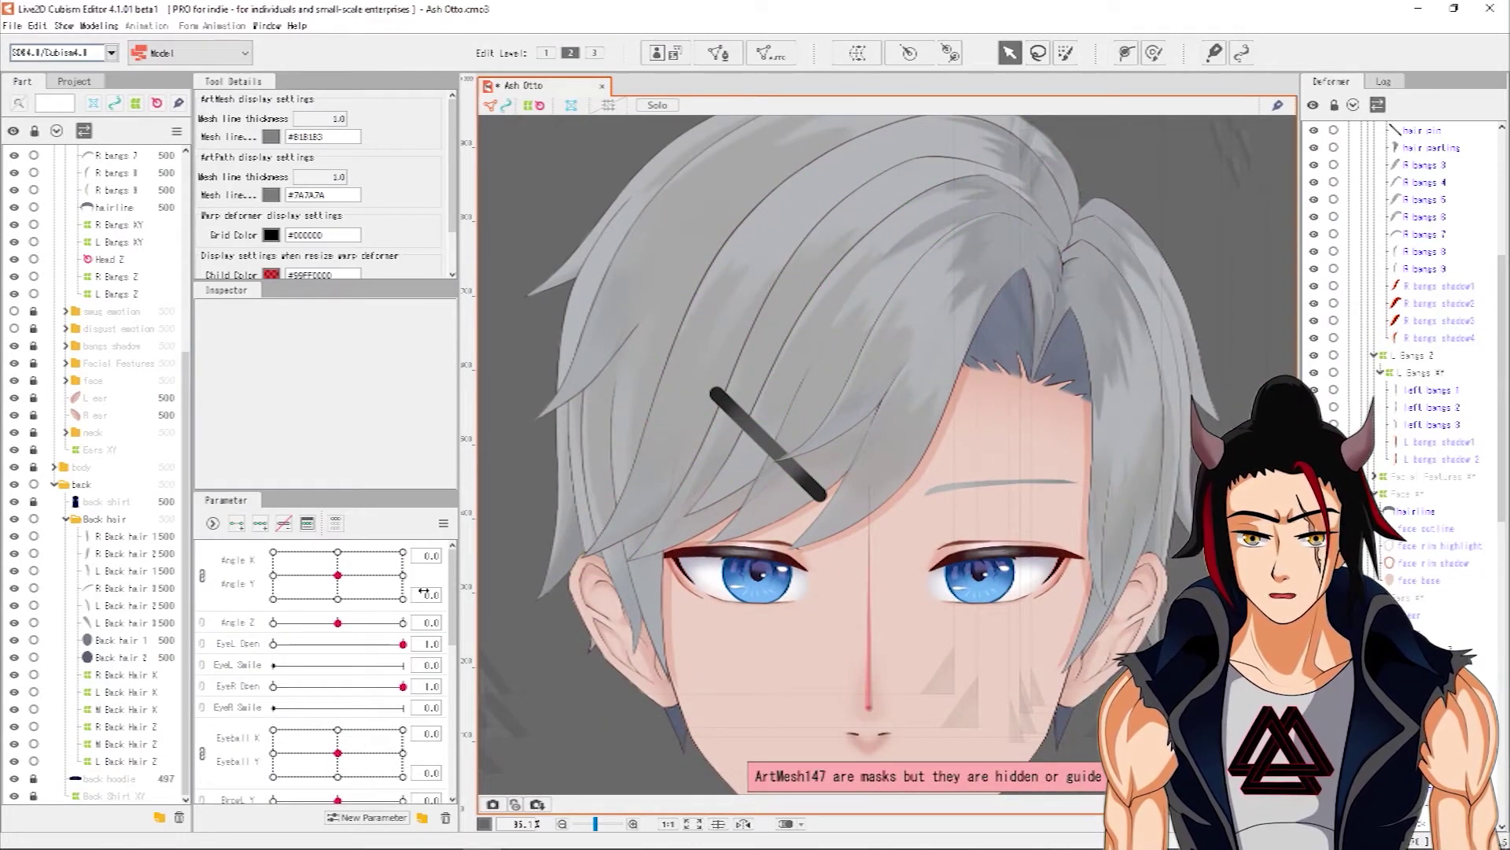
{"action": "left_click_drag", "start_coordinate": [423, 594], "coordinate": [459, 599]}
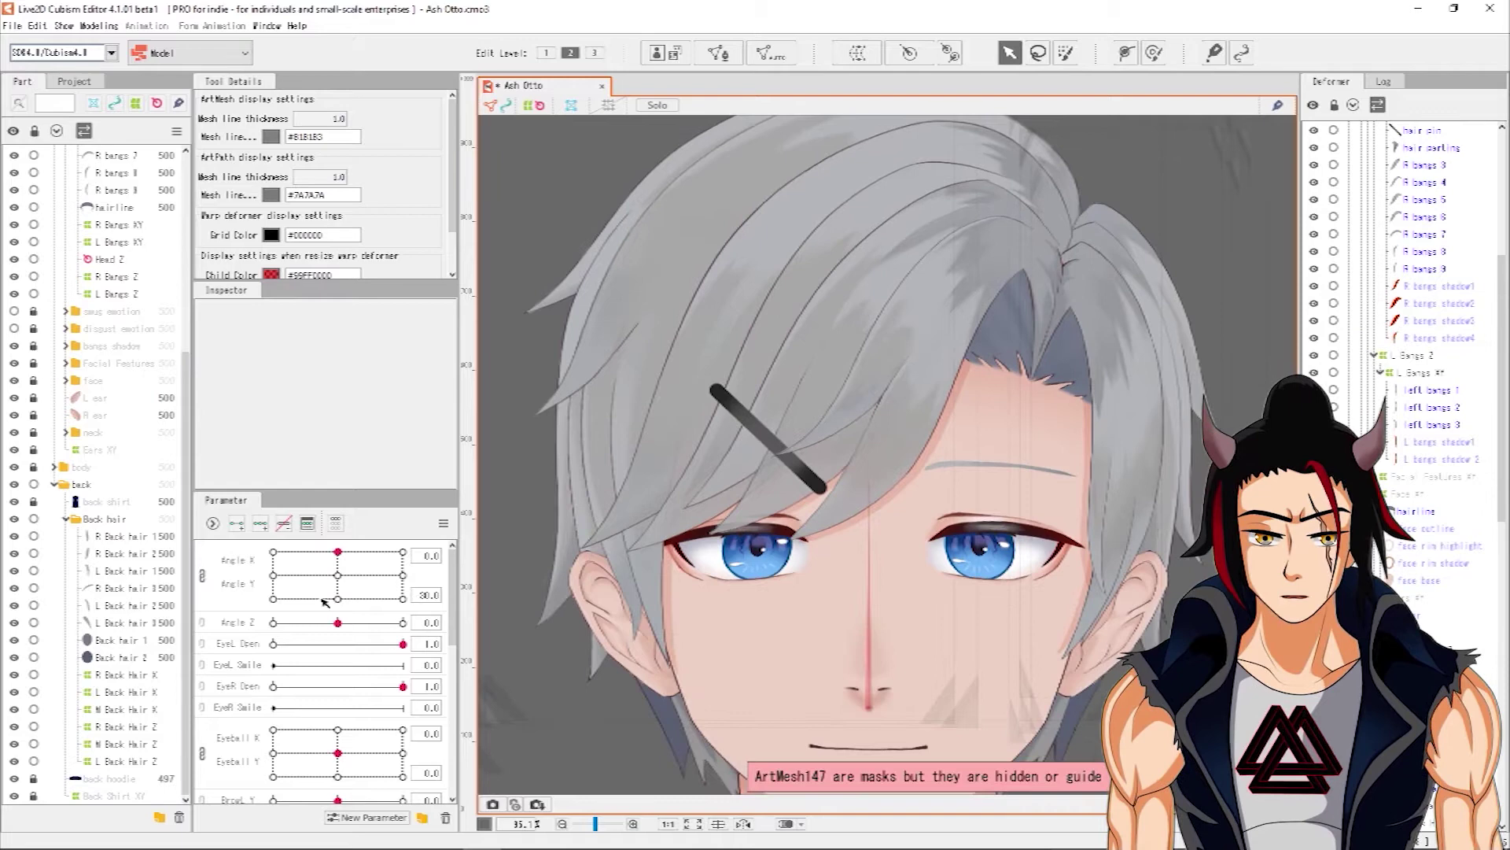
{"action": "left_click", "coordinate": [337, 576]}
{"action": "scroll", "coordinate": [230, 707], "scroll_direction": "down", "scroll_amount": 5}
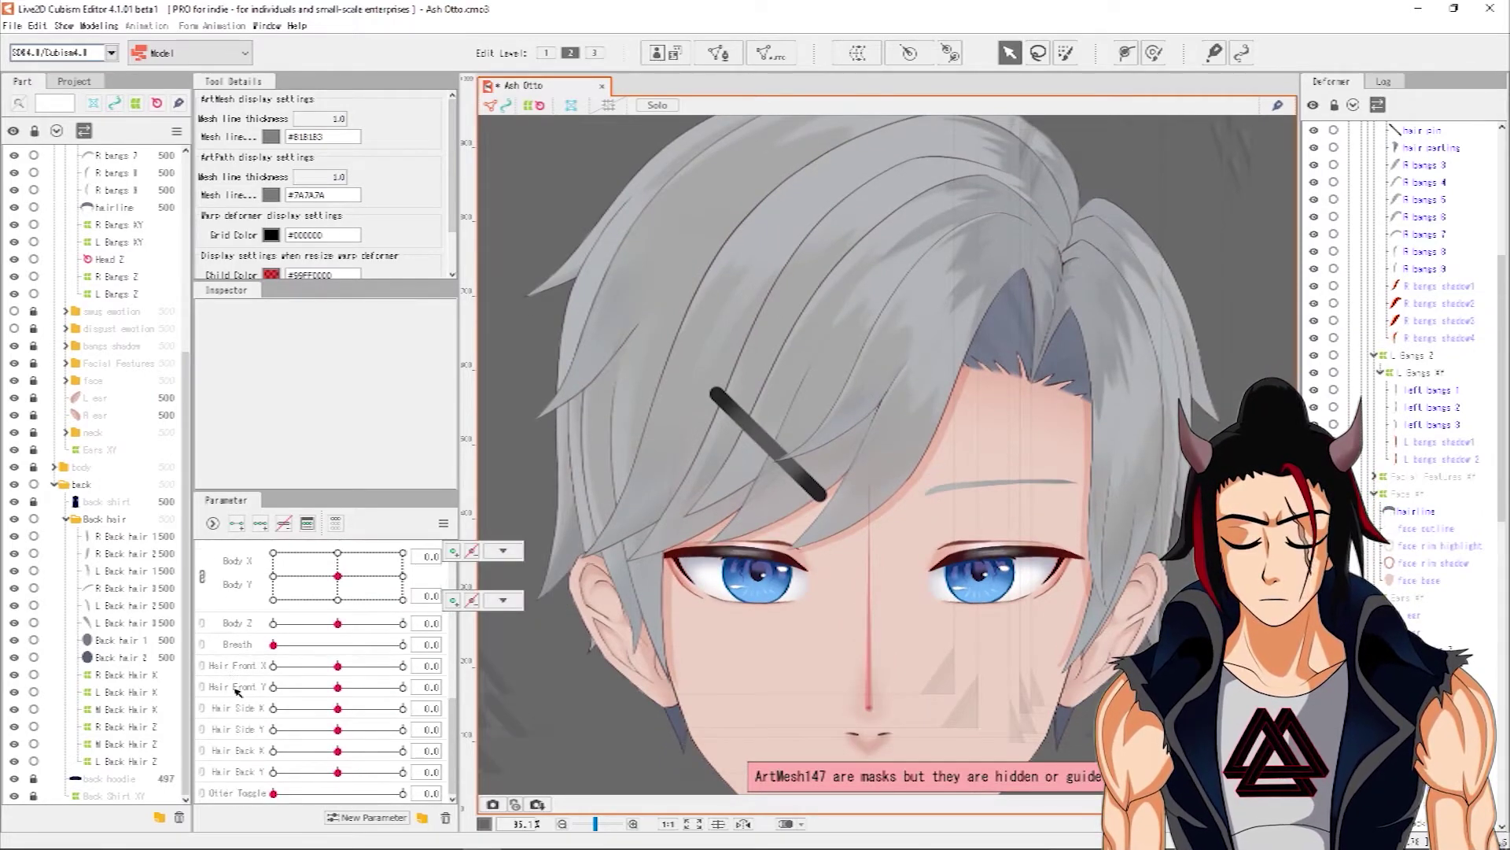
- Preview the bangs' vertical motion by raising Hair Front Y to 0.9, and reset it to 0
{"action": "left_click", "coordinate": [240, 688]}
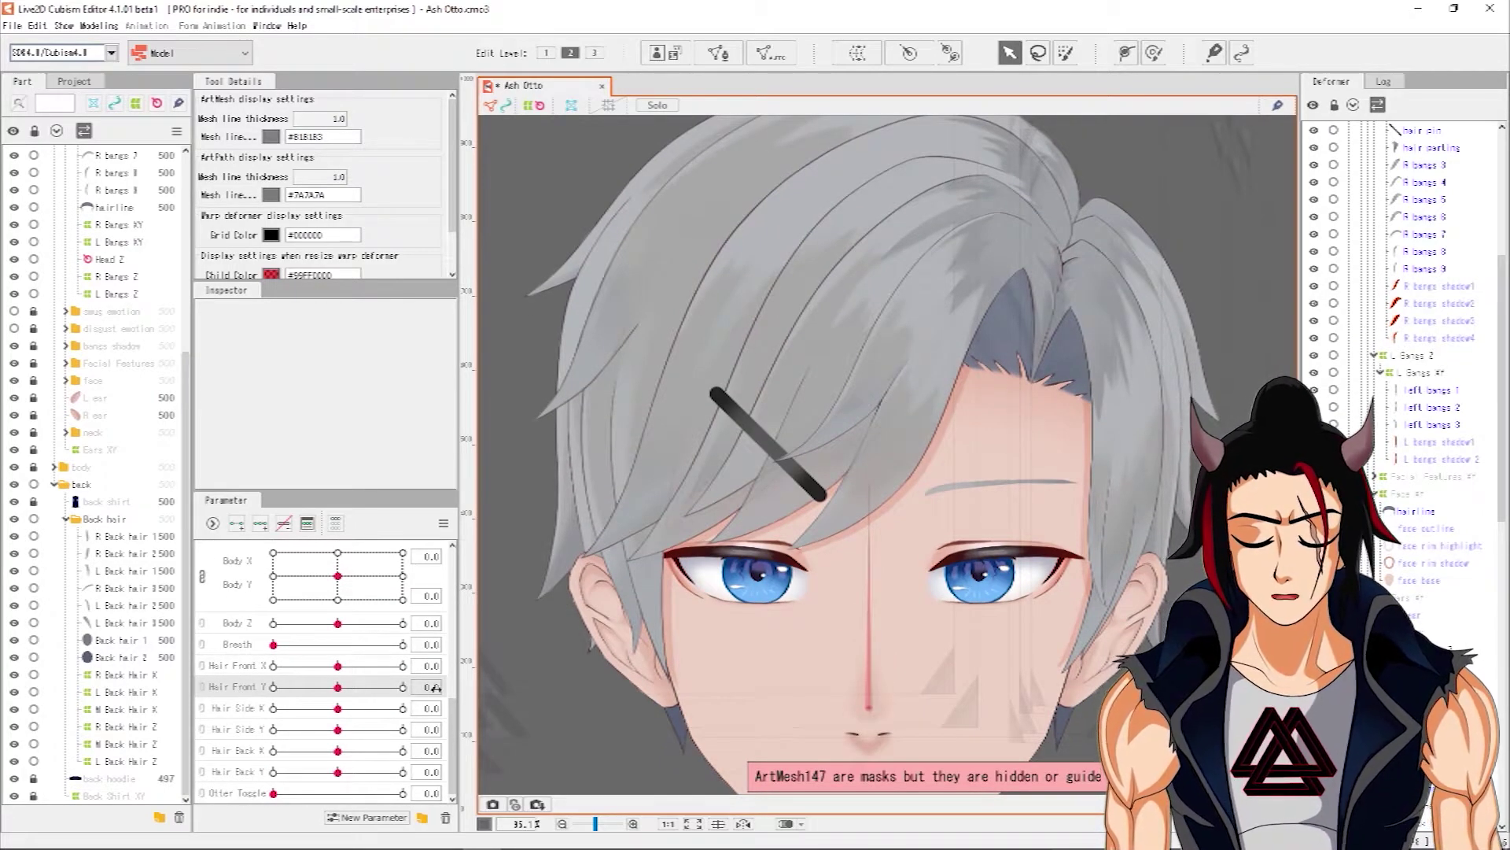
{"action": "scroll", "coordinate": [868, 440], "scroll_direction": "down", "scroll_amount": 3}
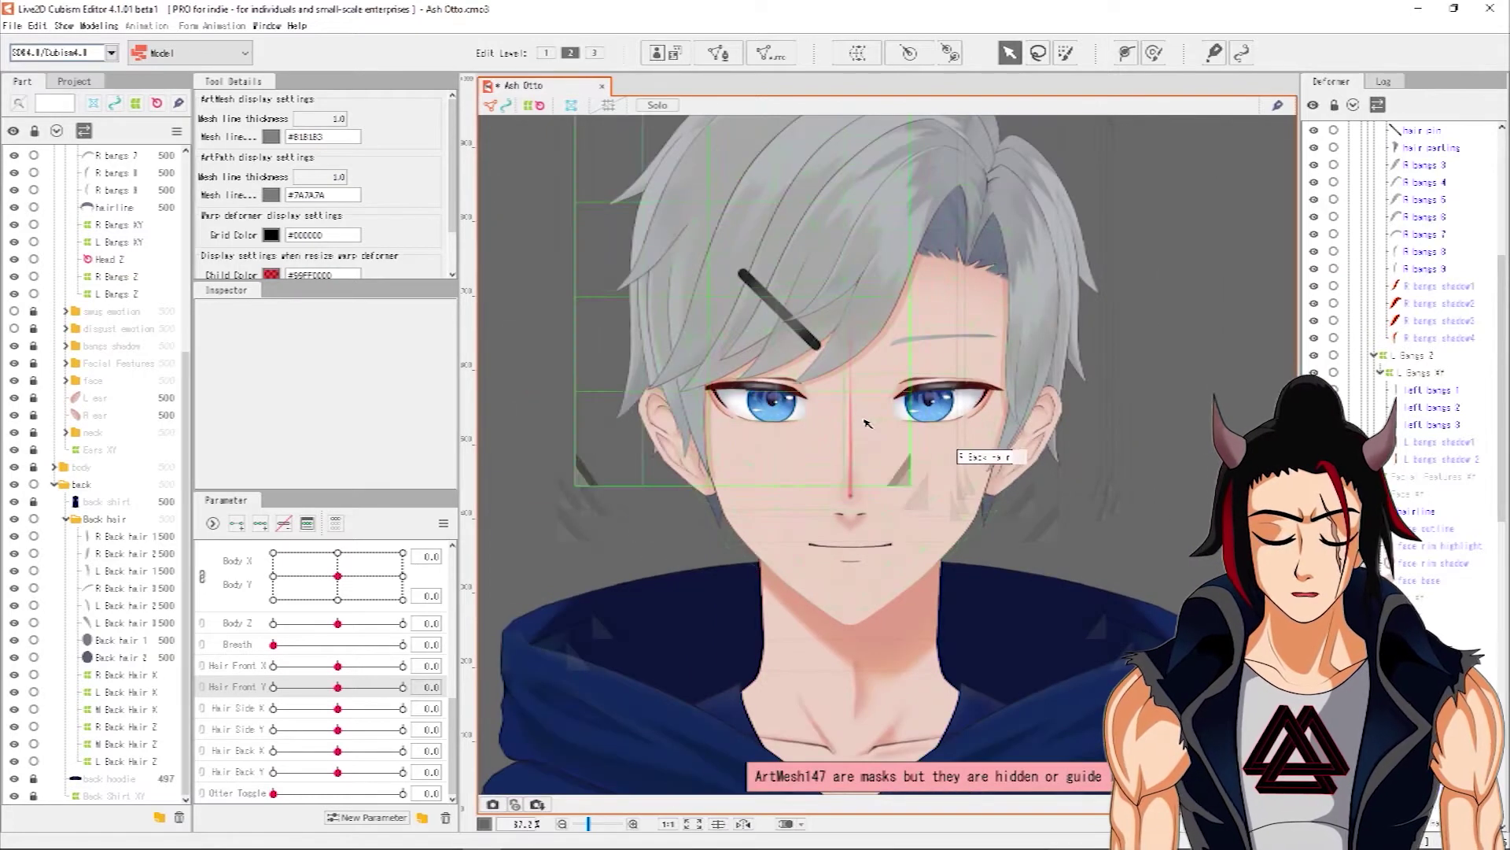
{"action": "scroll", "coordinate": [868, 424], "scroll_direction": "up", "scroll_amount": 3}
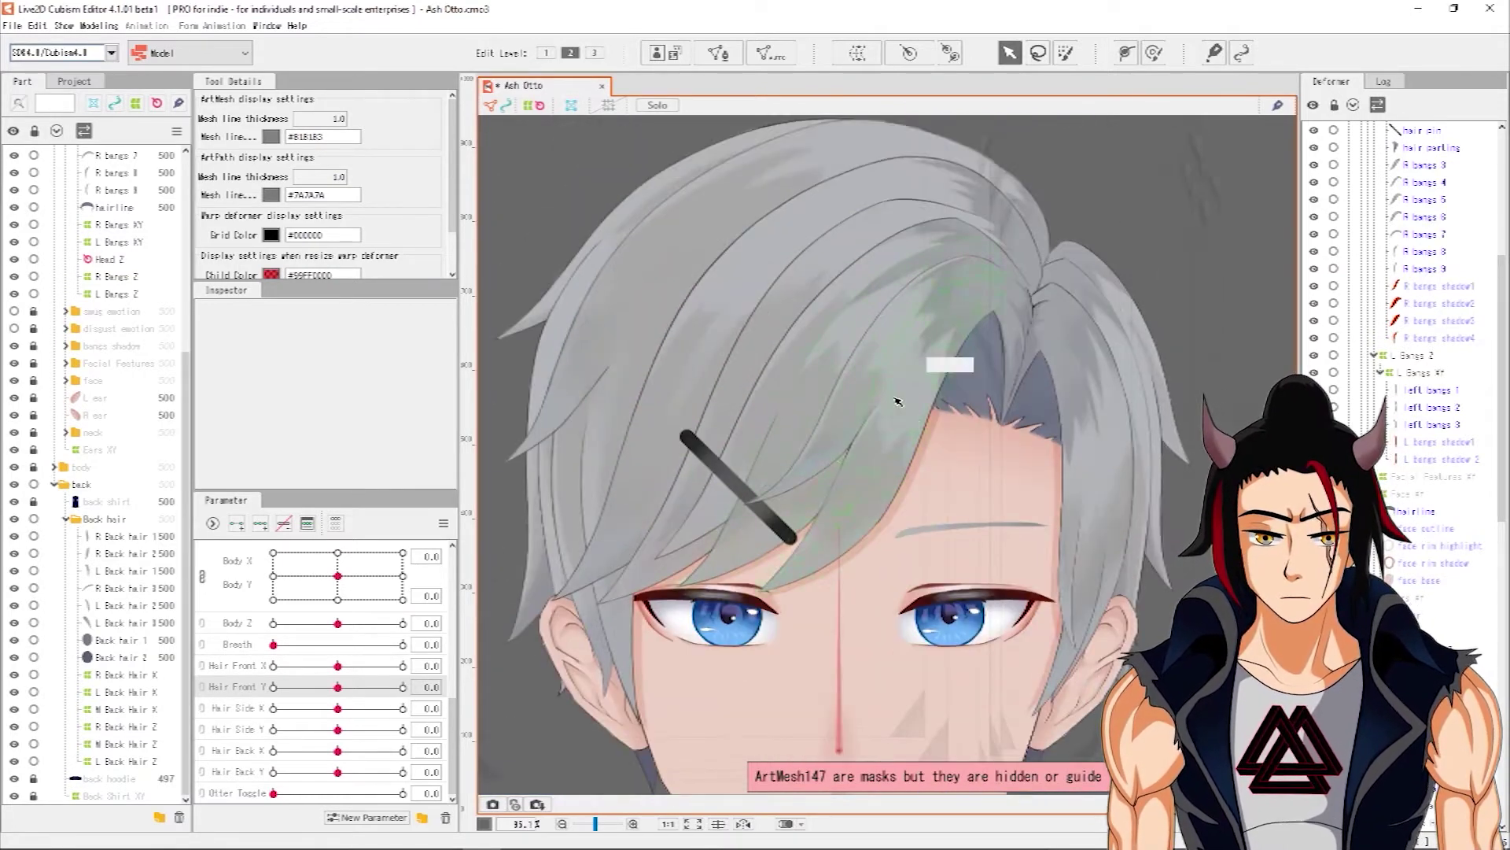
{"action": "left_click_drag", "start_coordinate": [913, 621], "coordinate": [899, 504]}
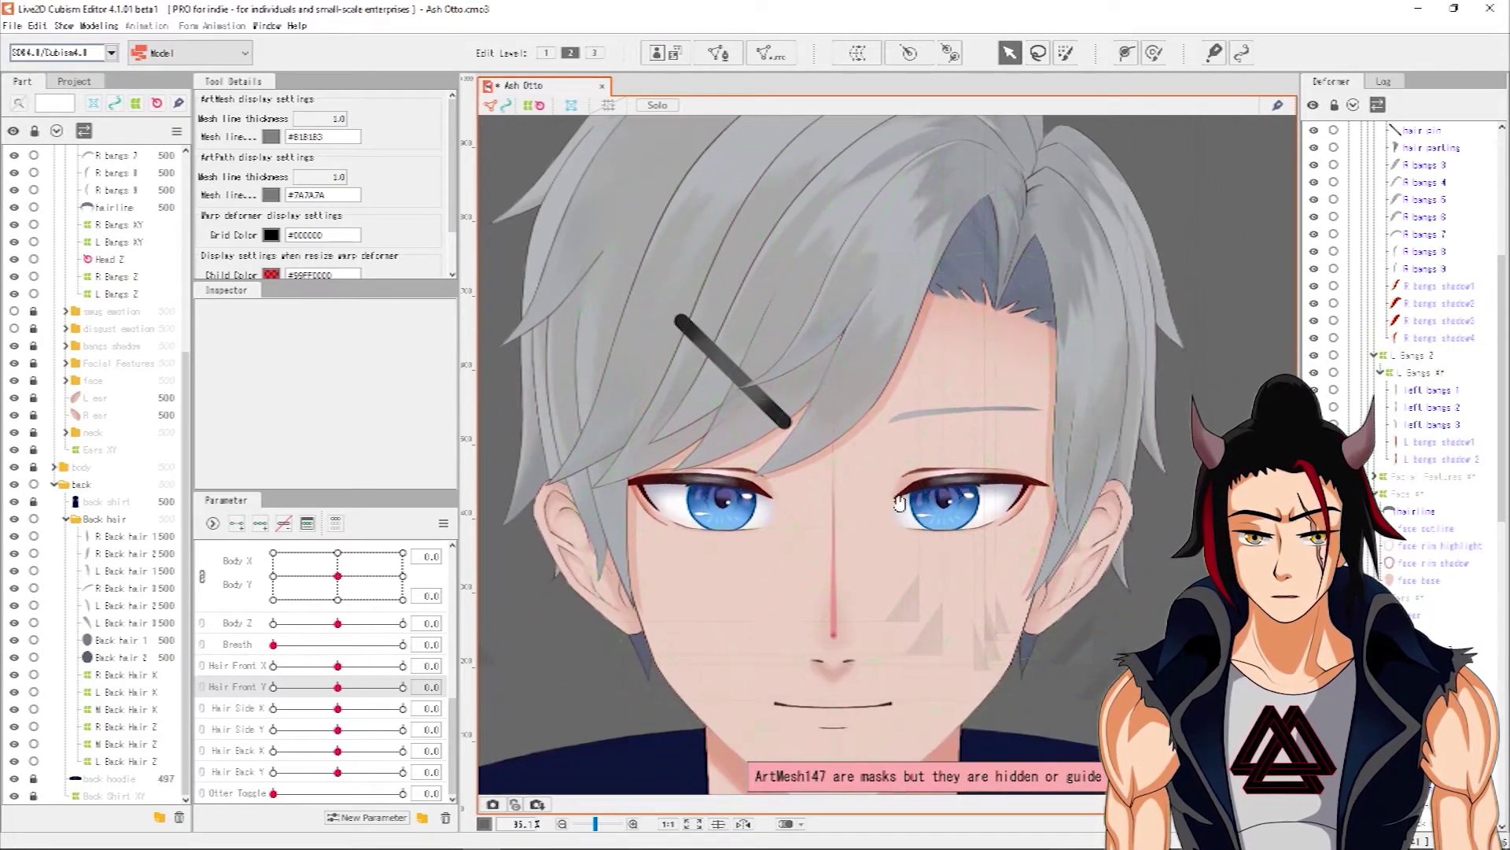
{"action": "scroll", "coordinate": [876, 513], "scroll_direction": "down", "scroll_amount": 2}
{"action": "scroll", "coordinate": [863, 528], "scroll_direction": "up", "scroll_amount": 2}
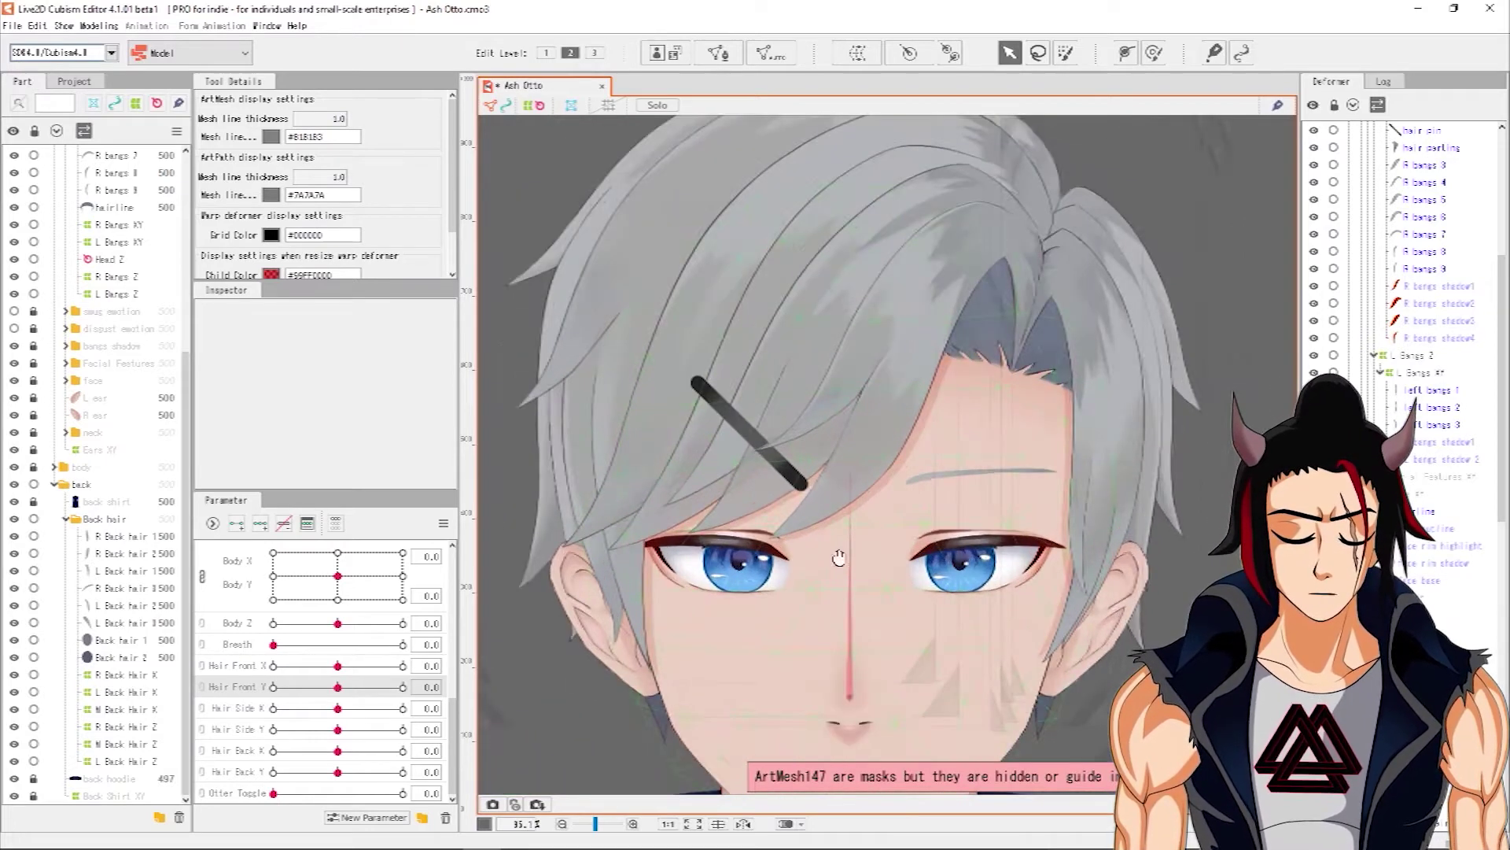
{"action": "scroll", "coordinate": [904, 398], "scroll_direction": "up", "scroll_amount": 1}
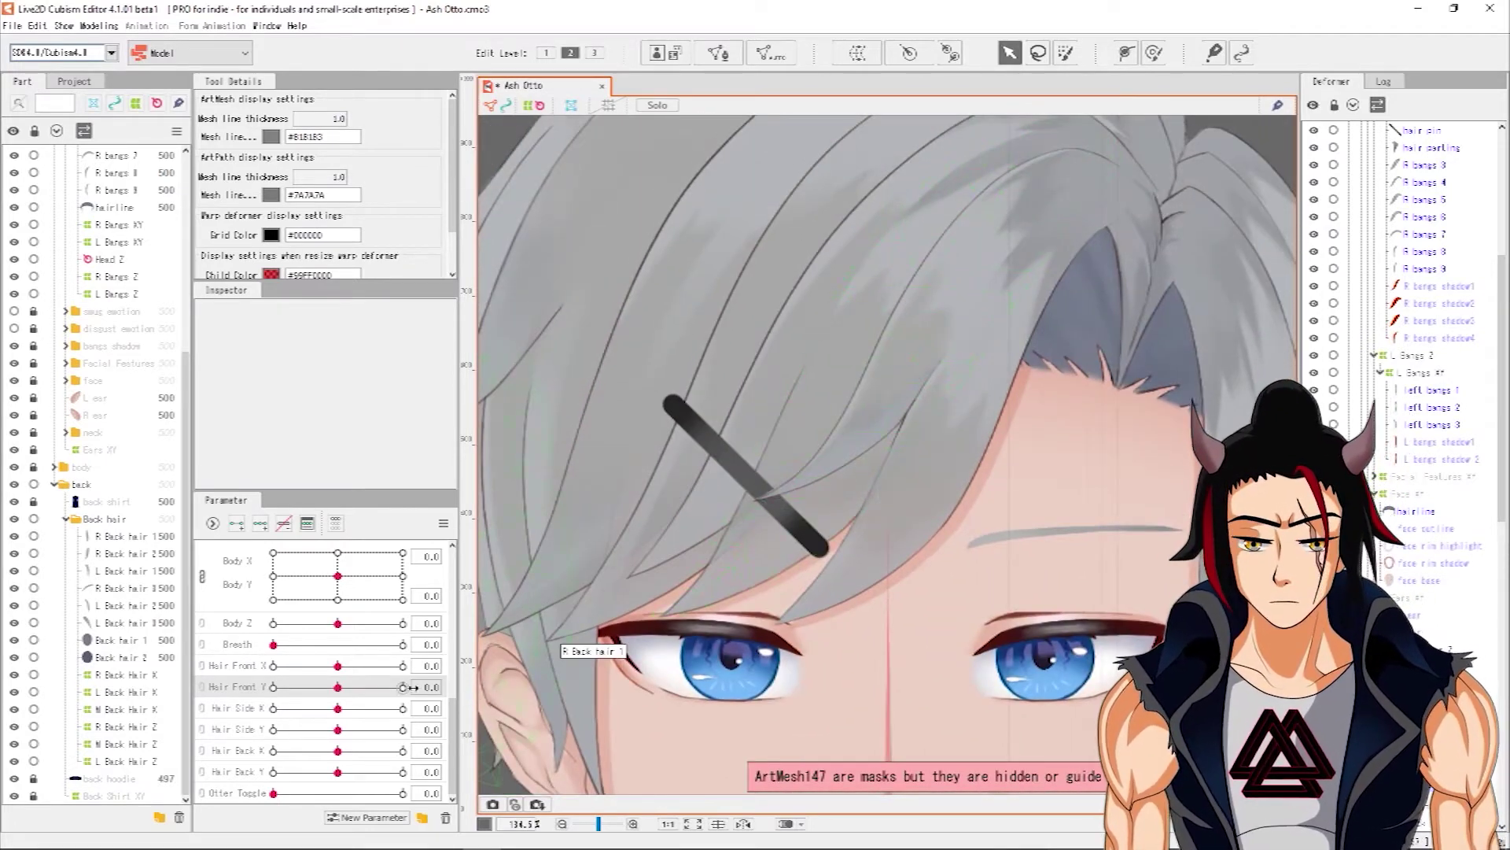
{"action": "left_click_drag", "start_coordinate": [338, 686], "coordinate": [399, 687]}
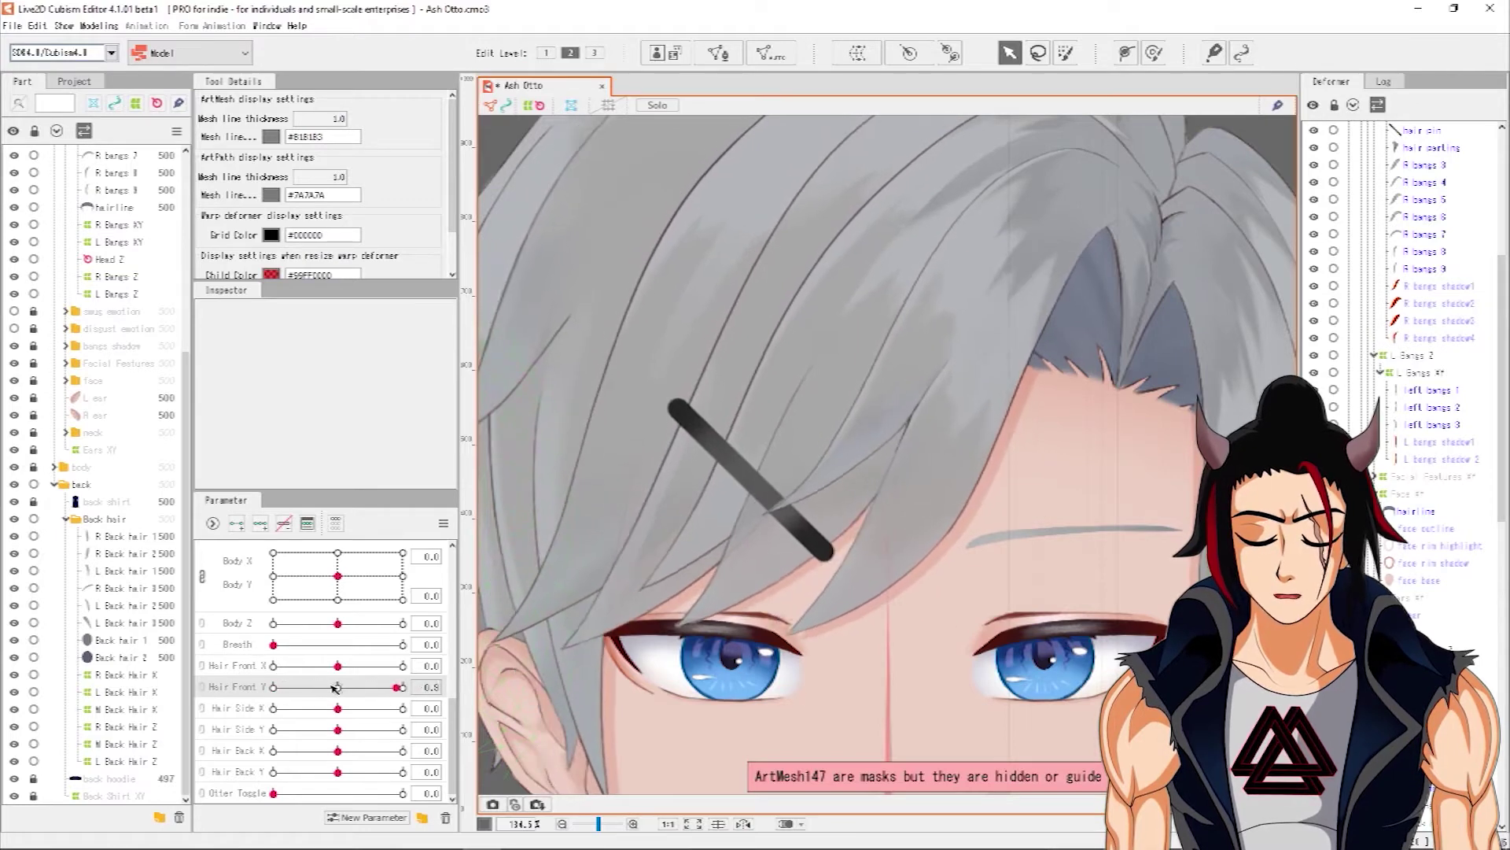
{"action": "left_click", "coordinate": [338, 687]}
{"action": "scroll", "coordinate": [850, 648], "scroll_direction": "down", "scroll_amount": 3}
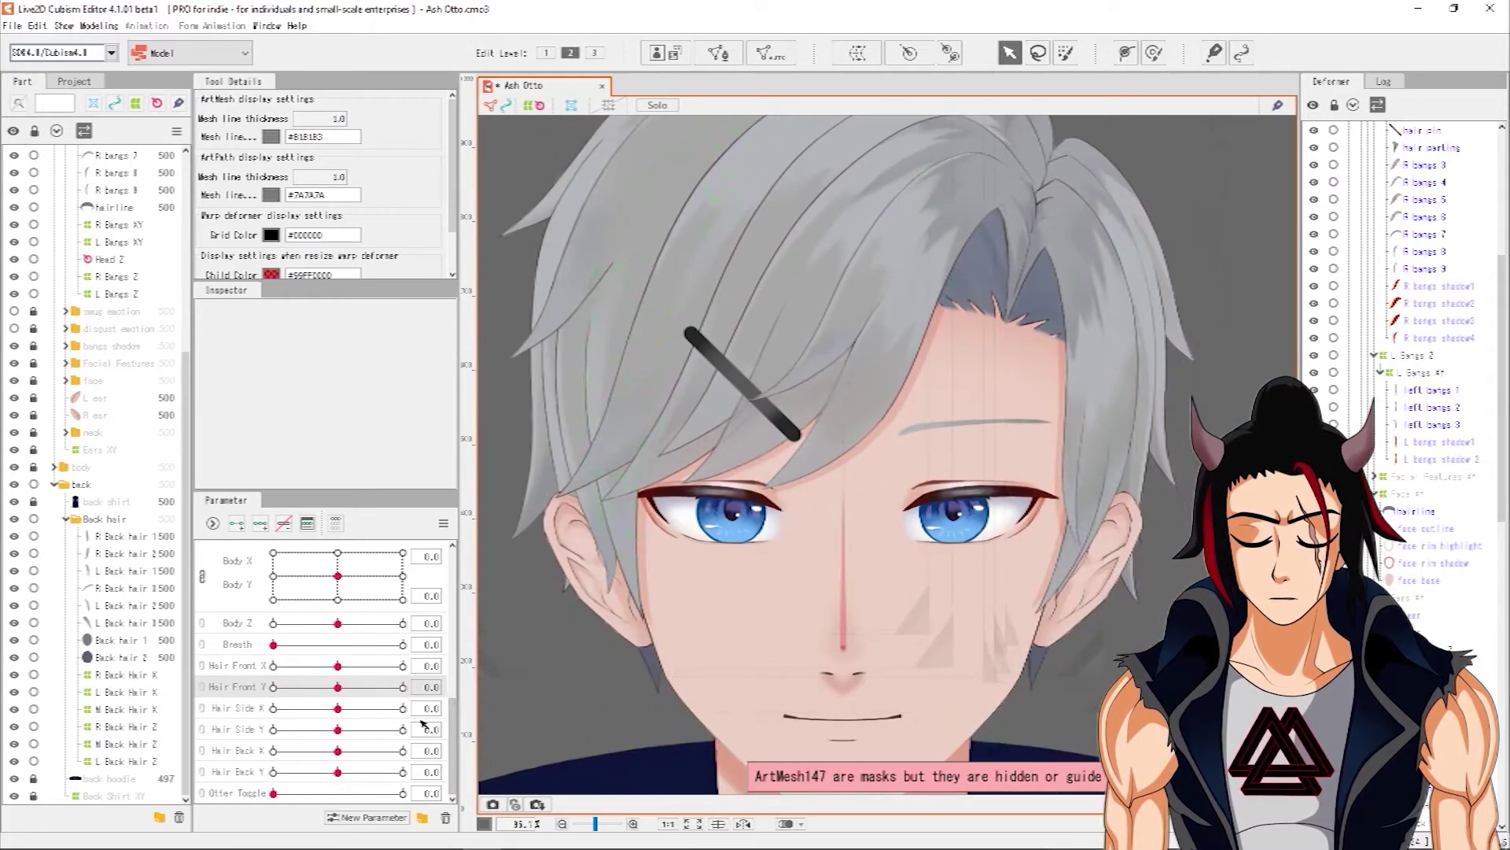
- Preview the Hair Side Y and Hair Back Y parameters and leave both at 0
{"action": "left_click_drag", "start_coordinate": [338, 729], "coordinate": [338, 771]}
{"action": "left_click", "coordinate": [337, 730]}
{"action": "left_click", "coordinate": [403, 772]}
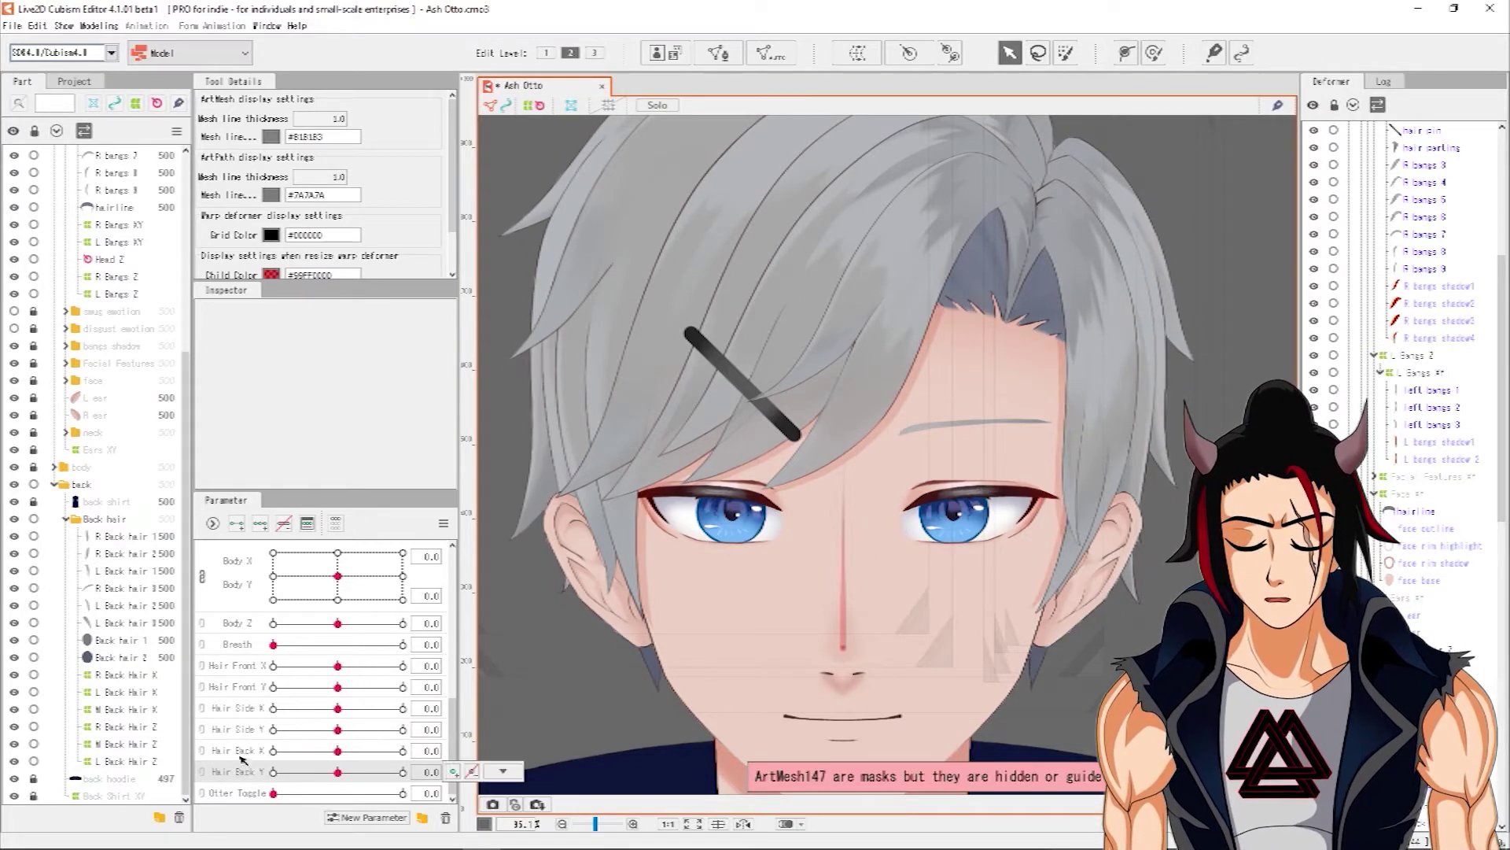
- Preview the sideways hair swing with Hair Front X at -1 and Hair Side X at its minimum, resetting both to 0
{"action": "scroll", "coordinate": [791, 561], "scroll_direction": "down", "scroll_amount": 3}
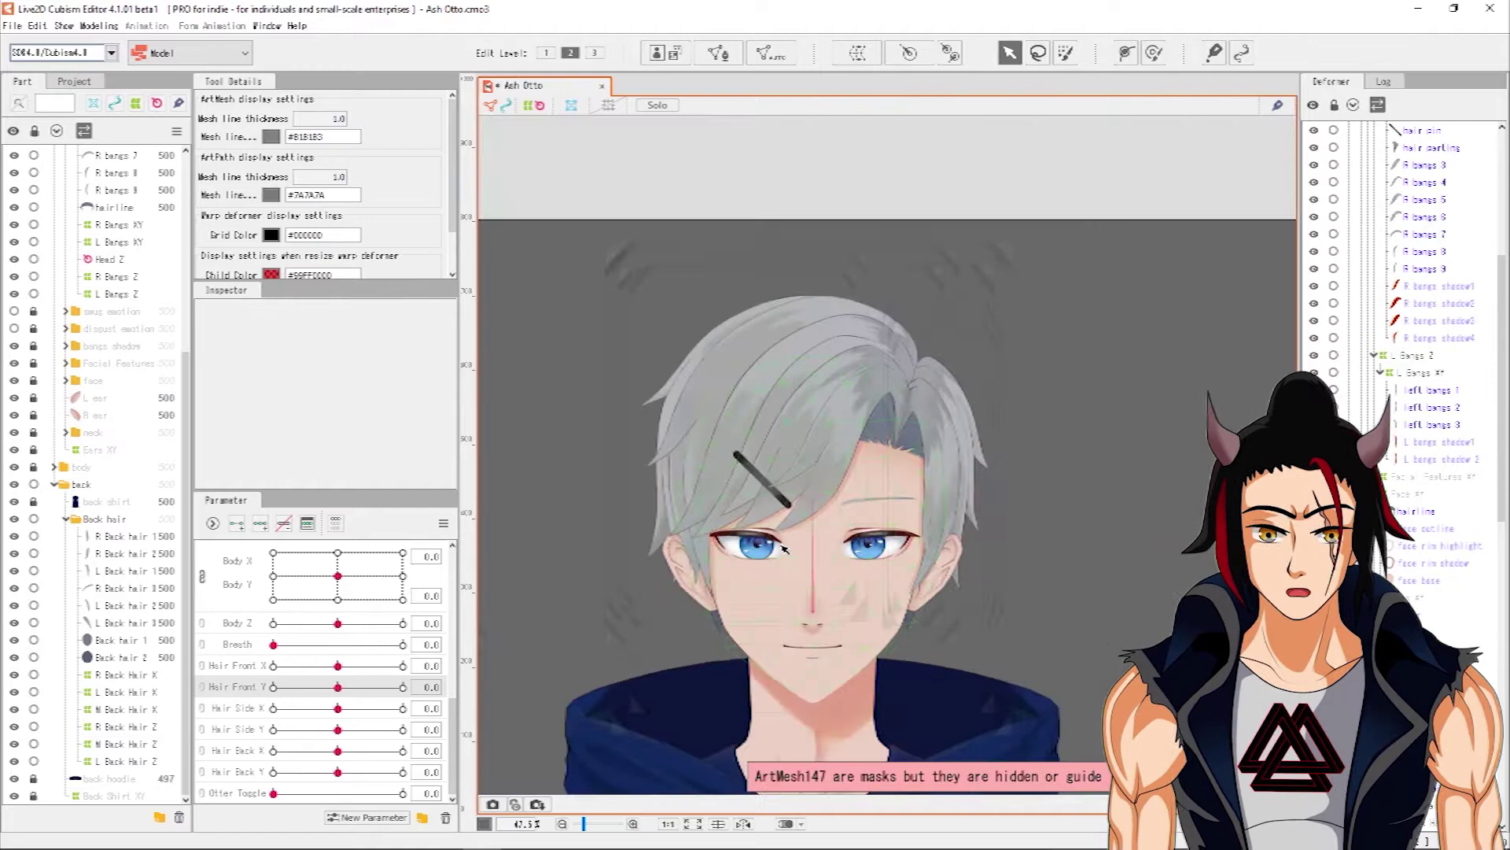
{"action": "scroll", "coordinate": [791, 561], "scroll_direction": "up", "scroll_amount": 4}
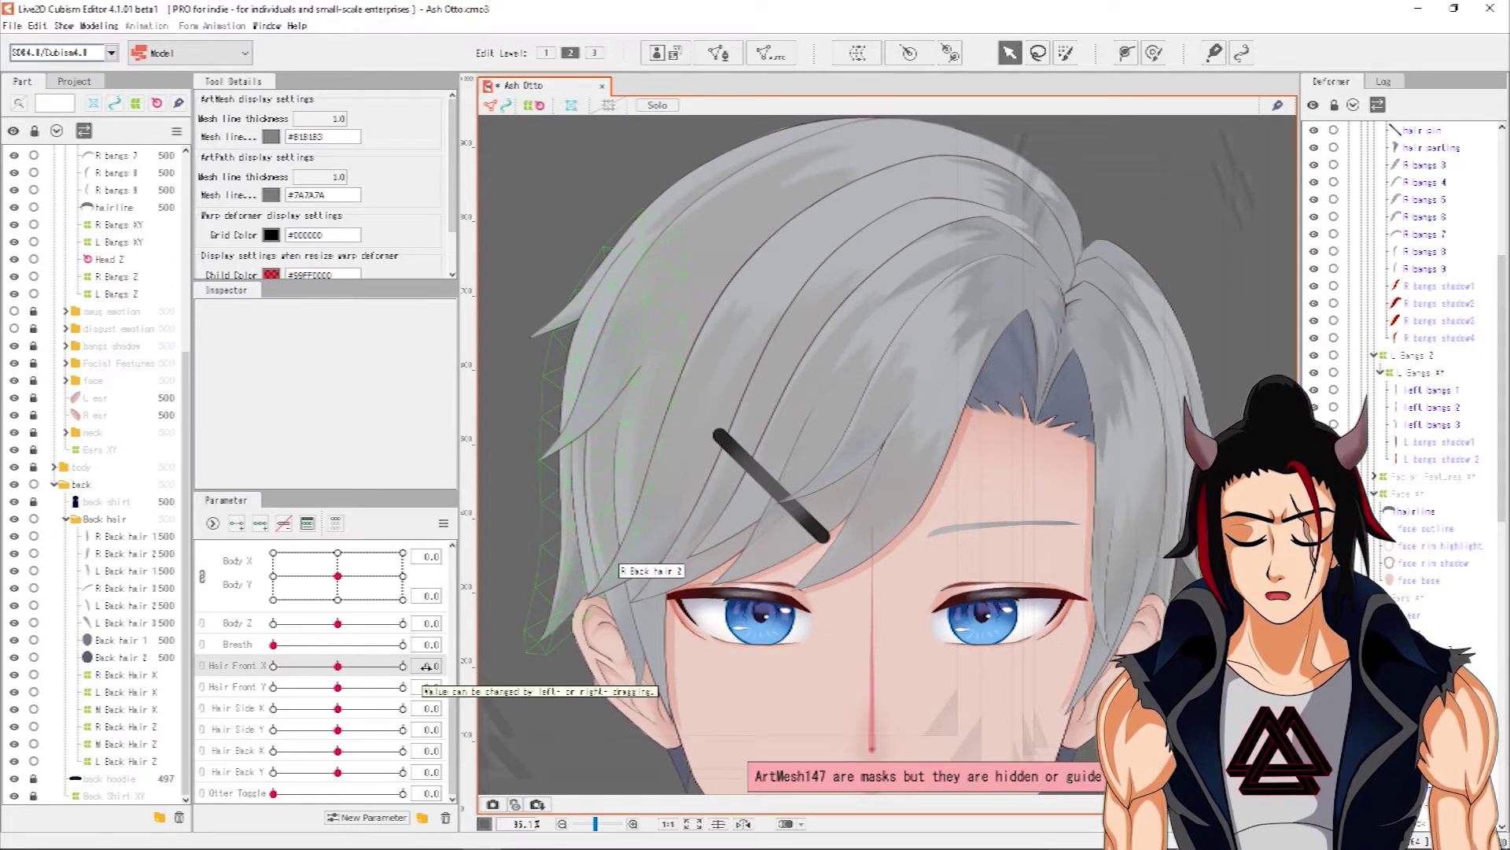
{"action": "mouse_move", "coordinate": [426, 666]}
{"action": "left_mouse_down"}
{"action": "mouse_move", "coordinate": [409, 667]}
{"action": "mouse_move", "coordinate": [460, 667]}
{"action": "mouse_move", "coordinate": [273, 666]}
{"action": "mouse_move", "coordinate": [403, 666]}
{"action": "left_mouse_up"}
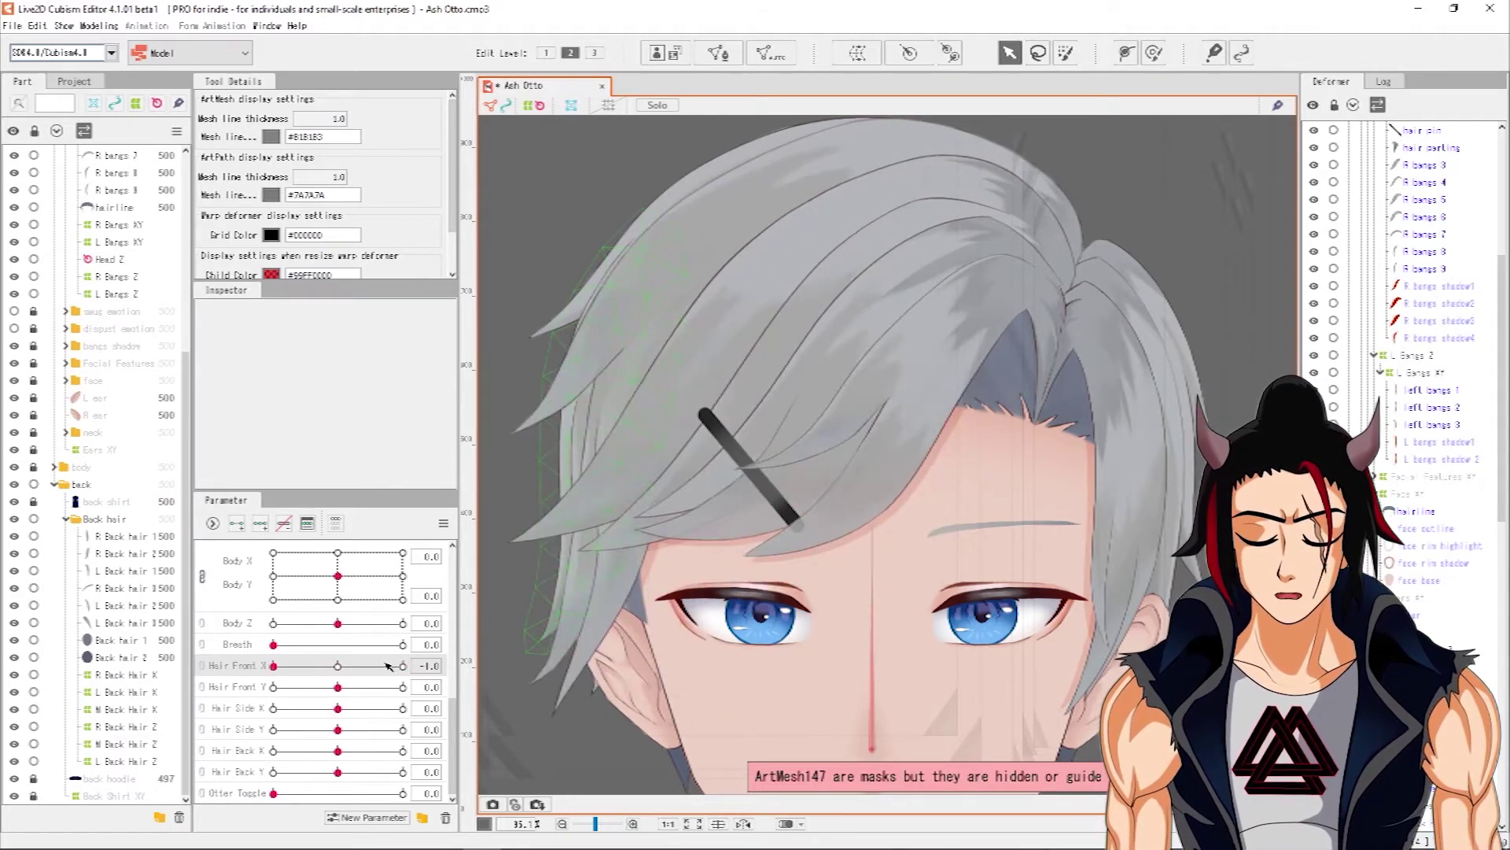
{"action": "left_click", "coordinate": [338, 665]}
{"action": "left_click_drag", "start_coordinate": [338, 708], "coordinate": [273, 708]}
{"action": "left_click", "coordinate": [338, 709]}
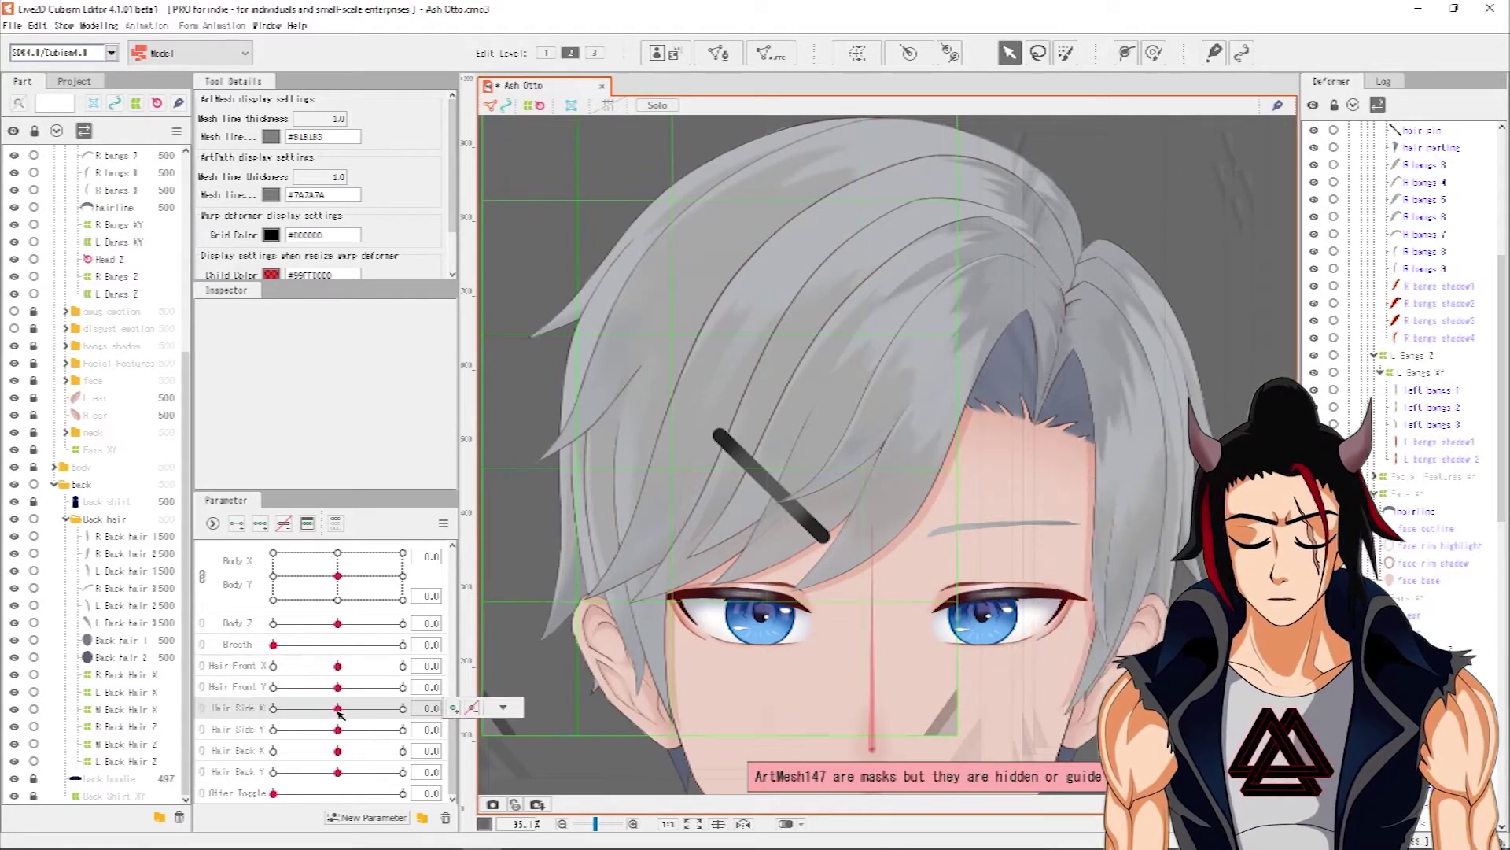
- Sweep Hair Front Y from -1 to its maximum to examine the bangs' vertical motion, and reset it to 0
{"action": "left_click", "coordinate": [234, 689]}
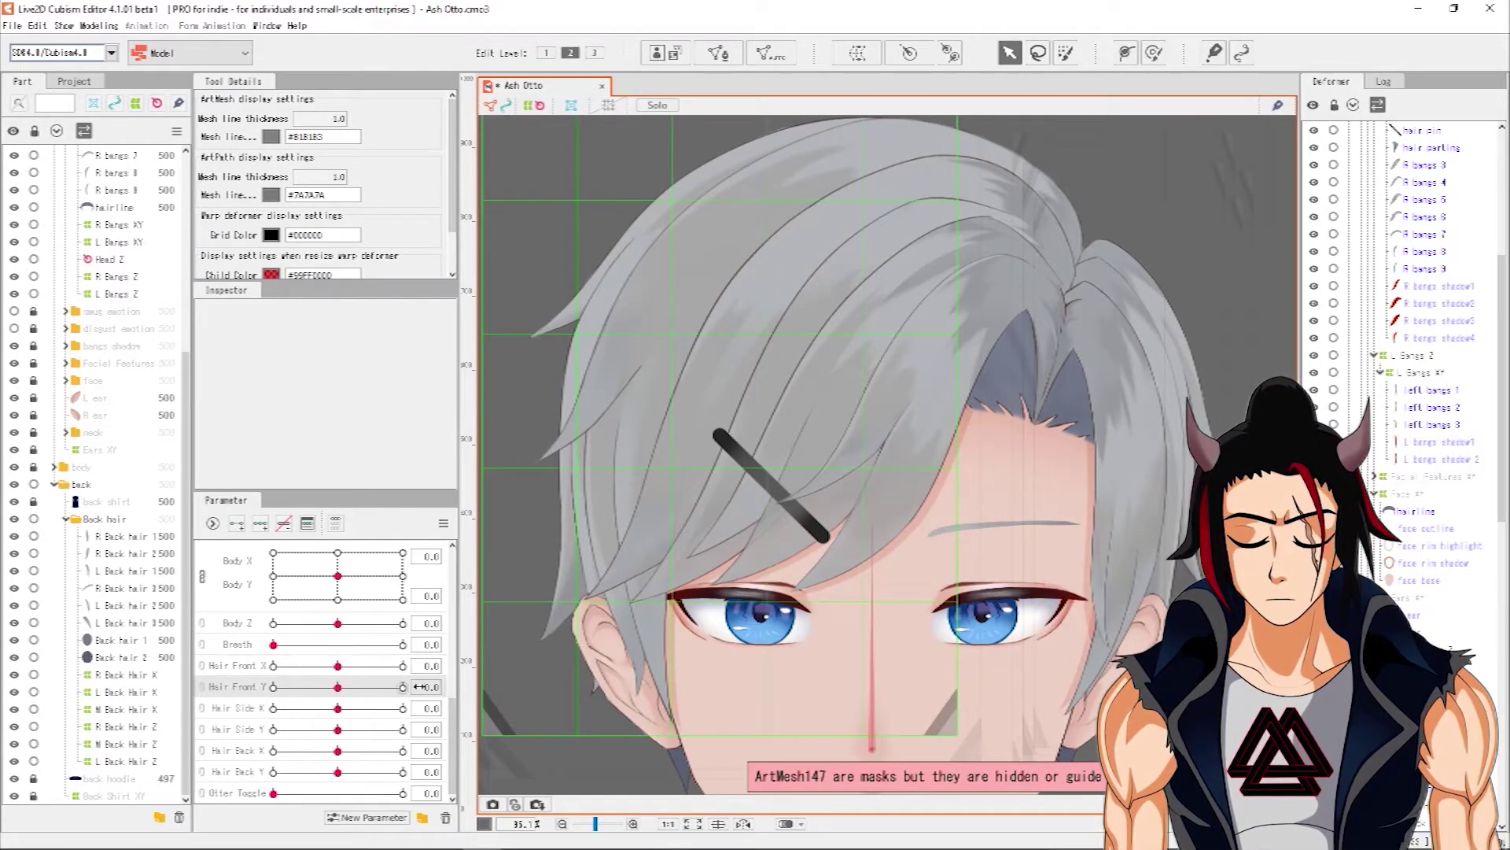
{"action": "left_click_drag", "start_coordinate": [435, 690], "coordinate": [428, 687]}
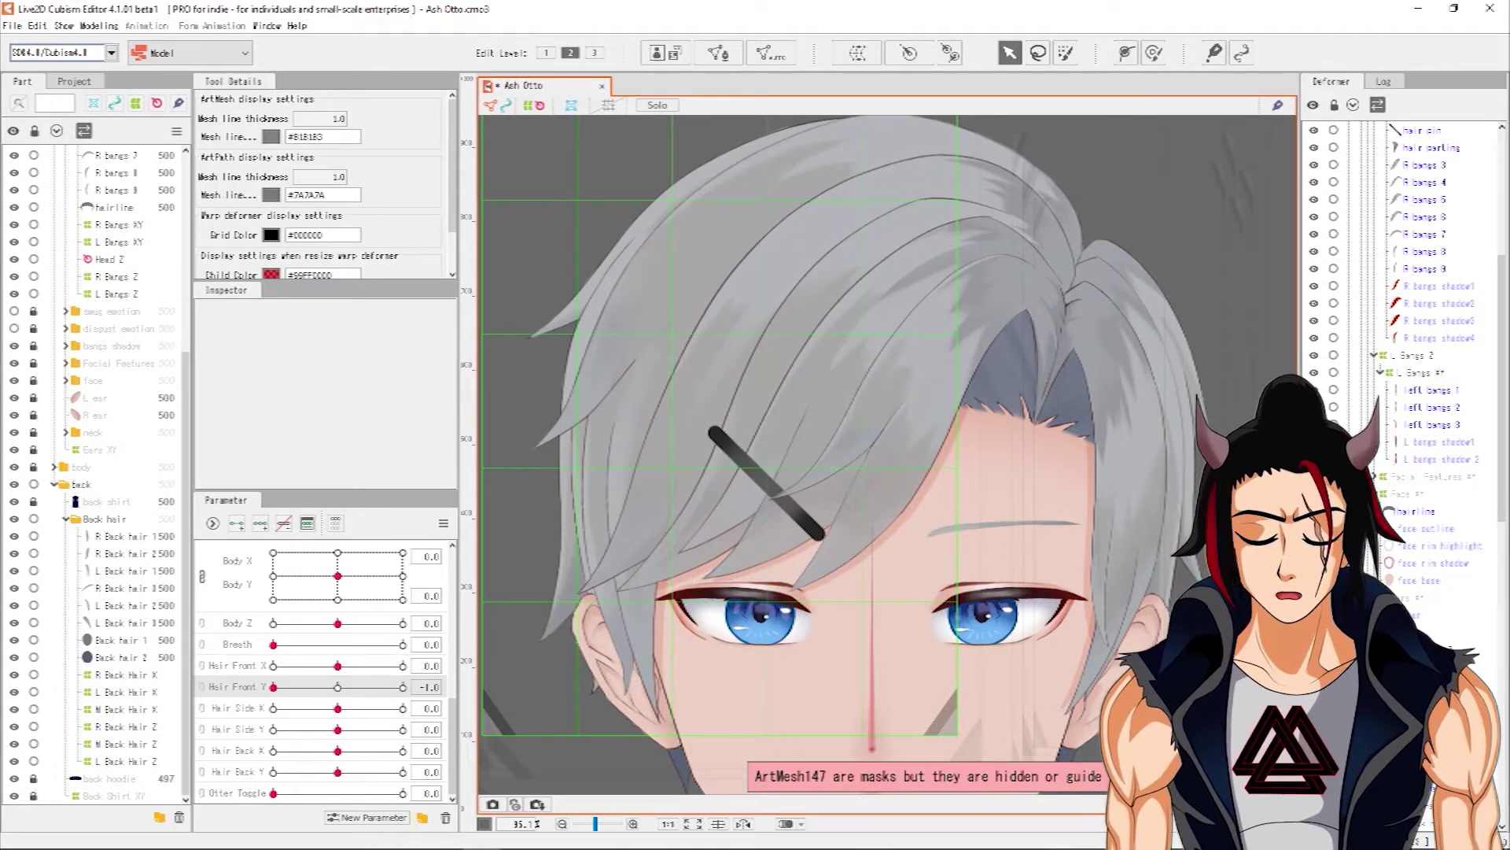
{"action": "left_click_drag", "start_coordinate": [273, 687], "coordinate": [403, 687]}
{"action": "left_click", "coordinate": [337, 686]}
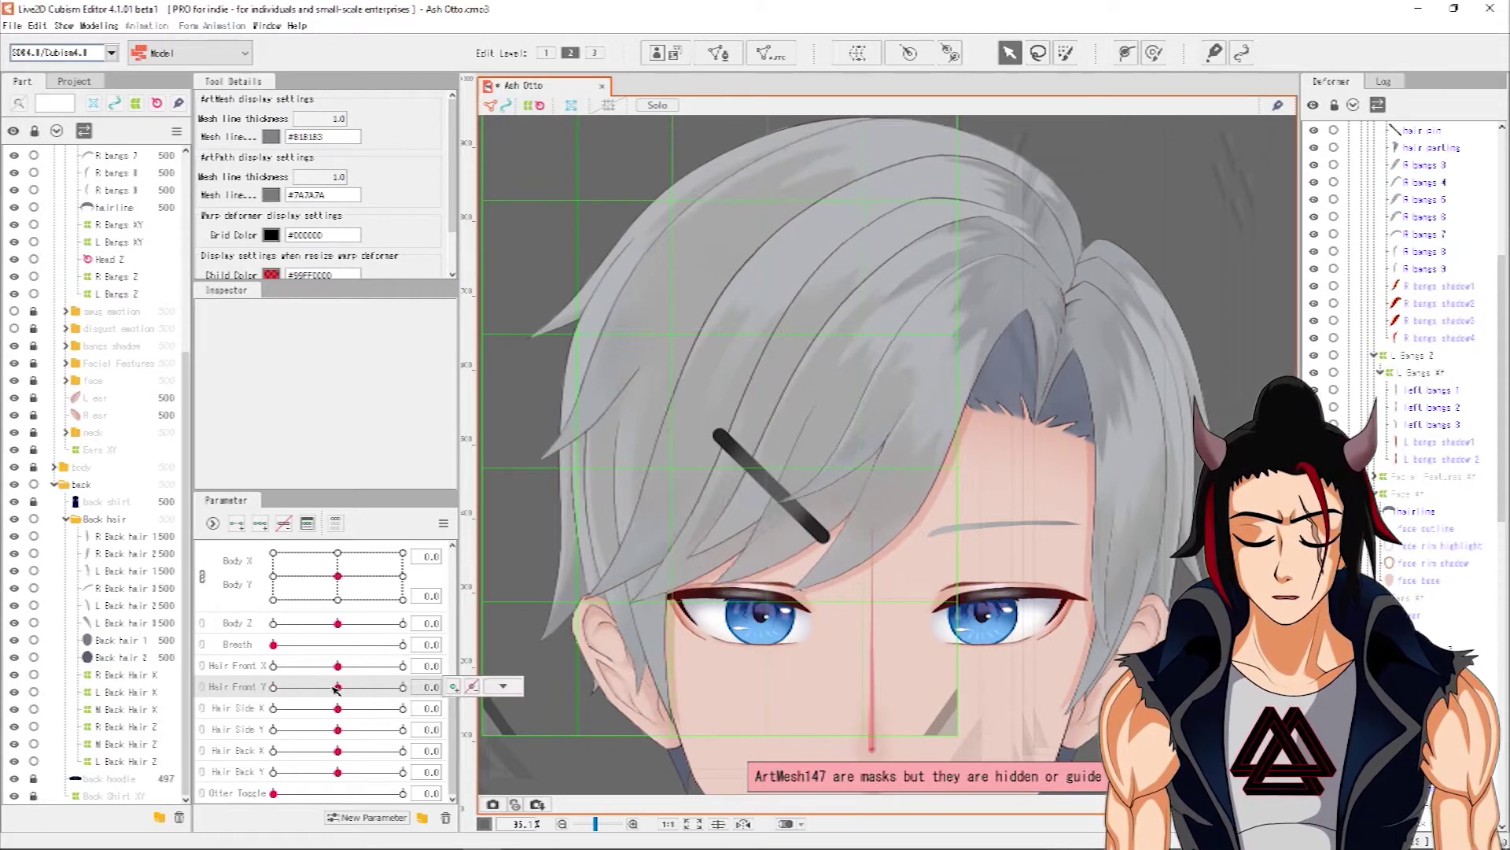
- Sweep Hair Side Y from -1 to 1 to examine the side hair's vertical motion, and reset it to 0
{"action": "left_click", "coordinate": [244, 732]}
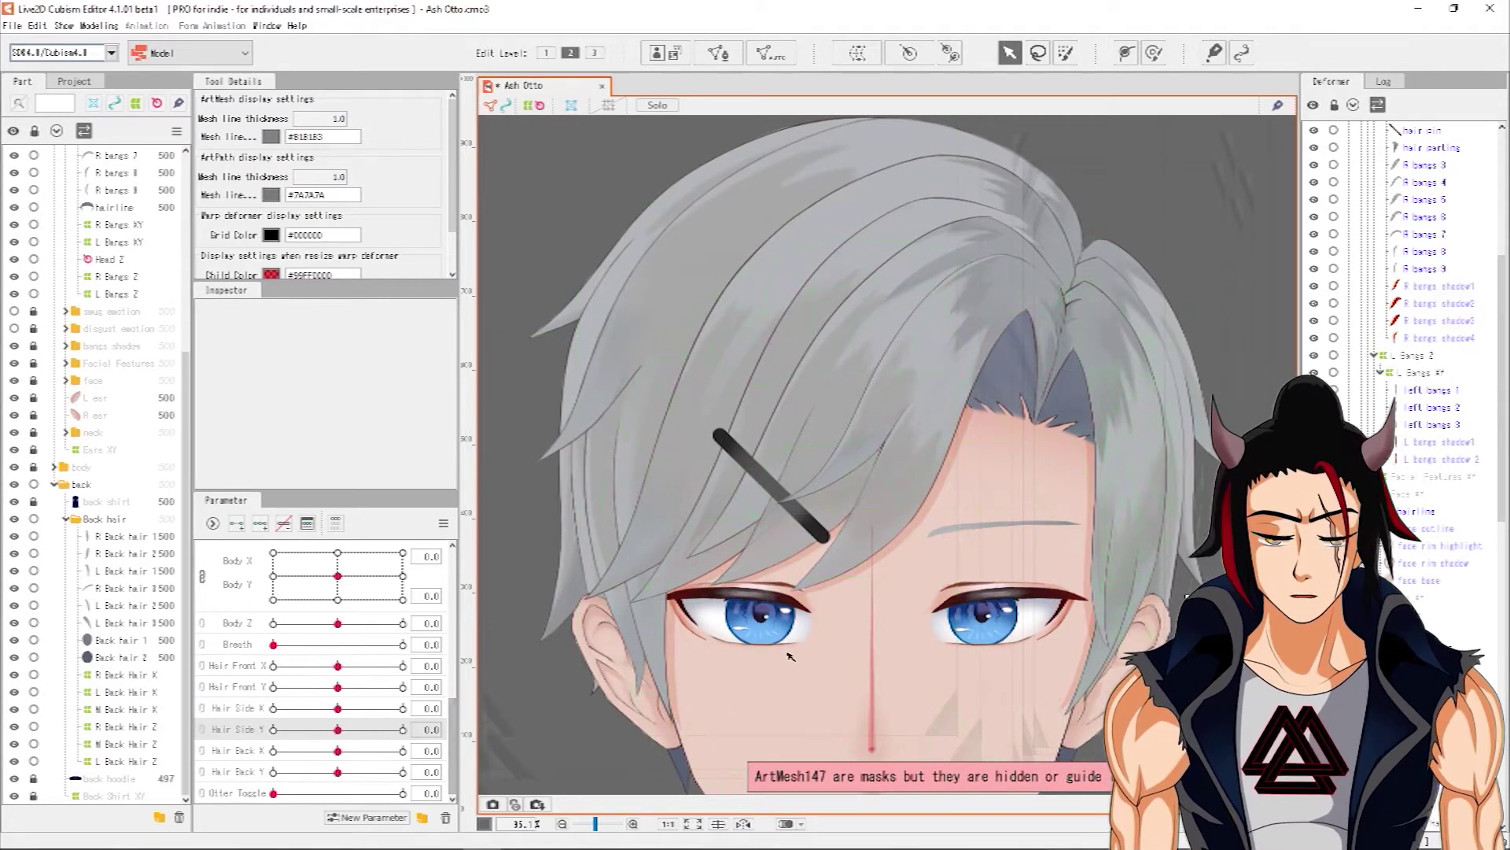
{"action": "left_click", "coordinate": [273, 730]}
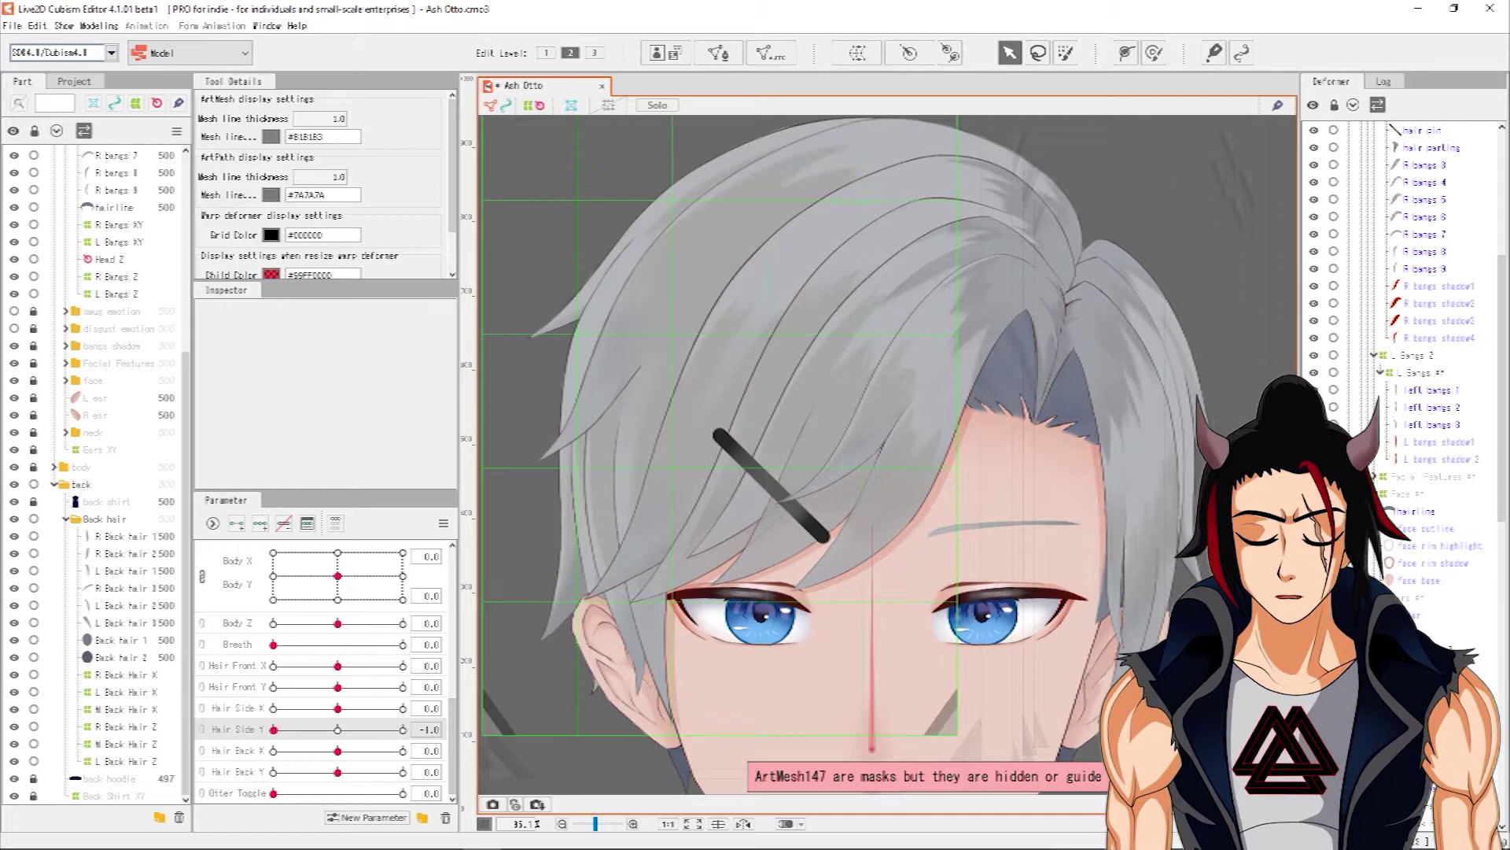
{"action": "left_click_drag", "start_coordinate": [273, 729], "coordinate": [465, 734]}
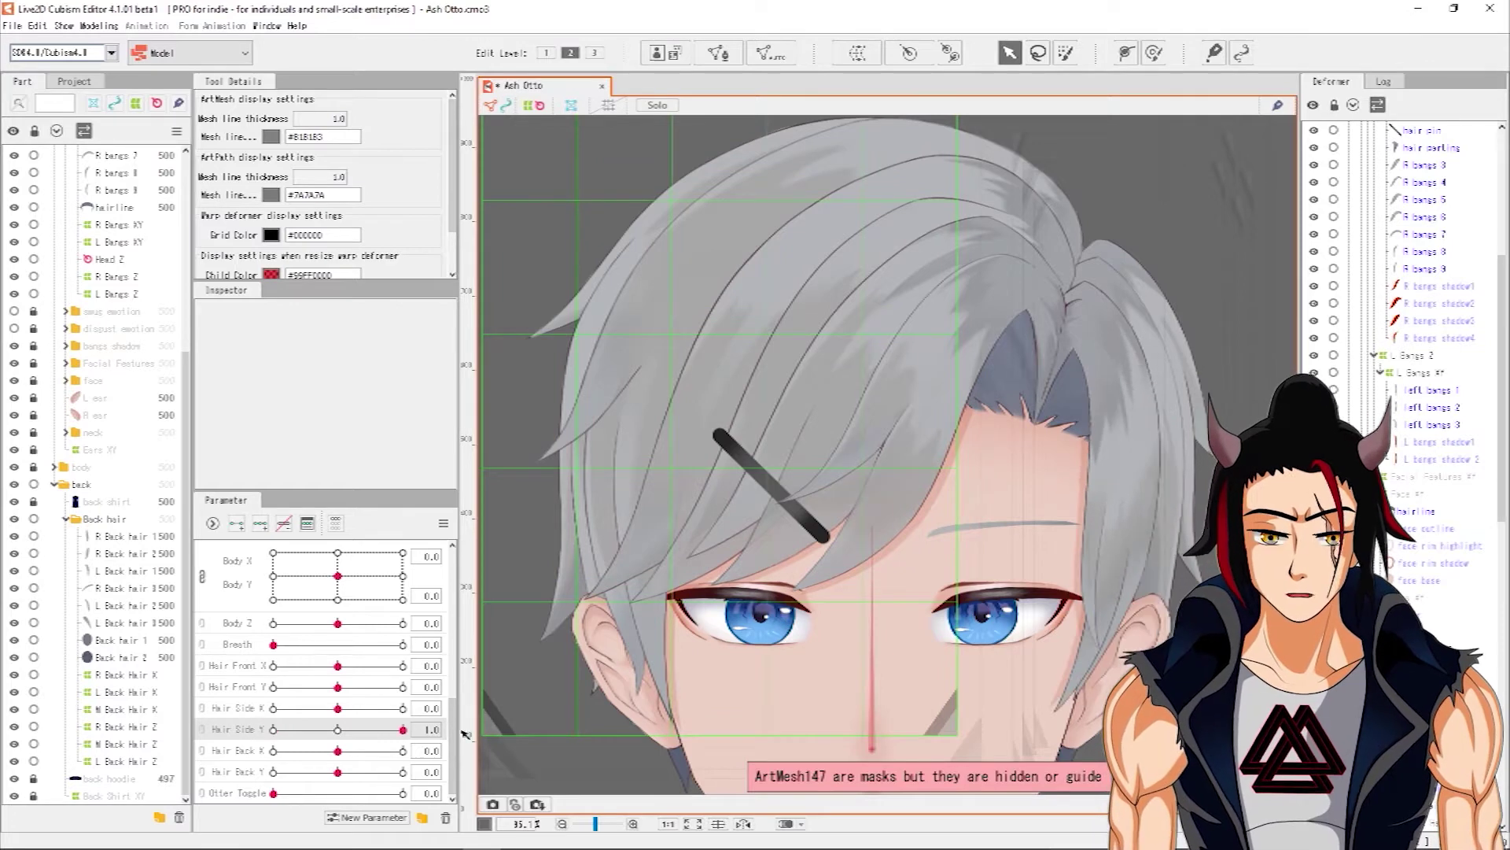
{"action": "left_click", "coordinate": [338, 730]}
- Swing Hair Front X between -1 and 1 to examine the bangs' horizontal motion, ending at 1
{"action": "left_click", "coordinate": [233, 675]}
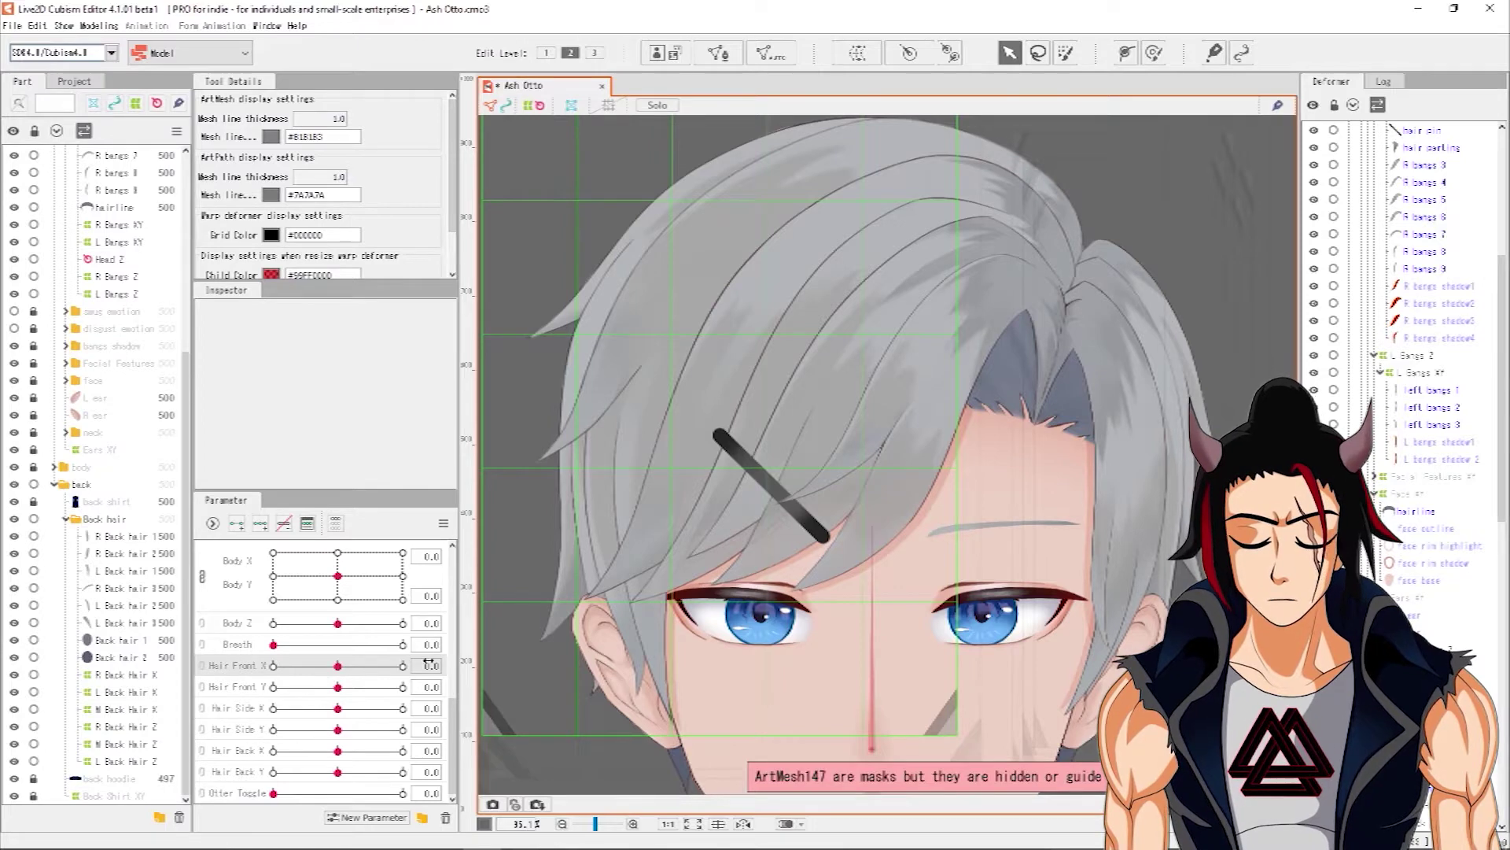
{"action": "left_click_drag", "start_coordinate": [430, 666], "coordinate": [422, 666]}
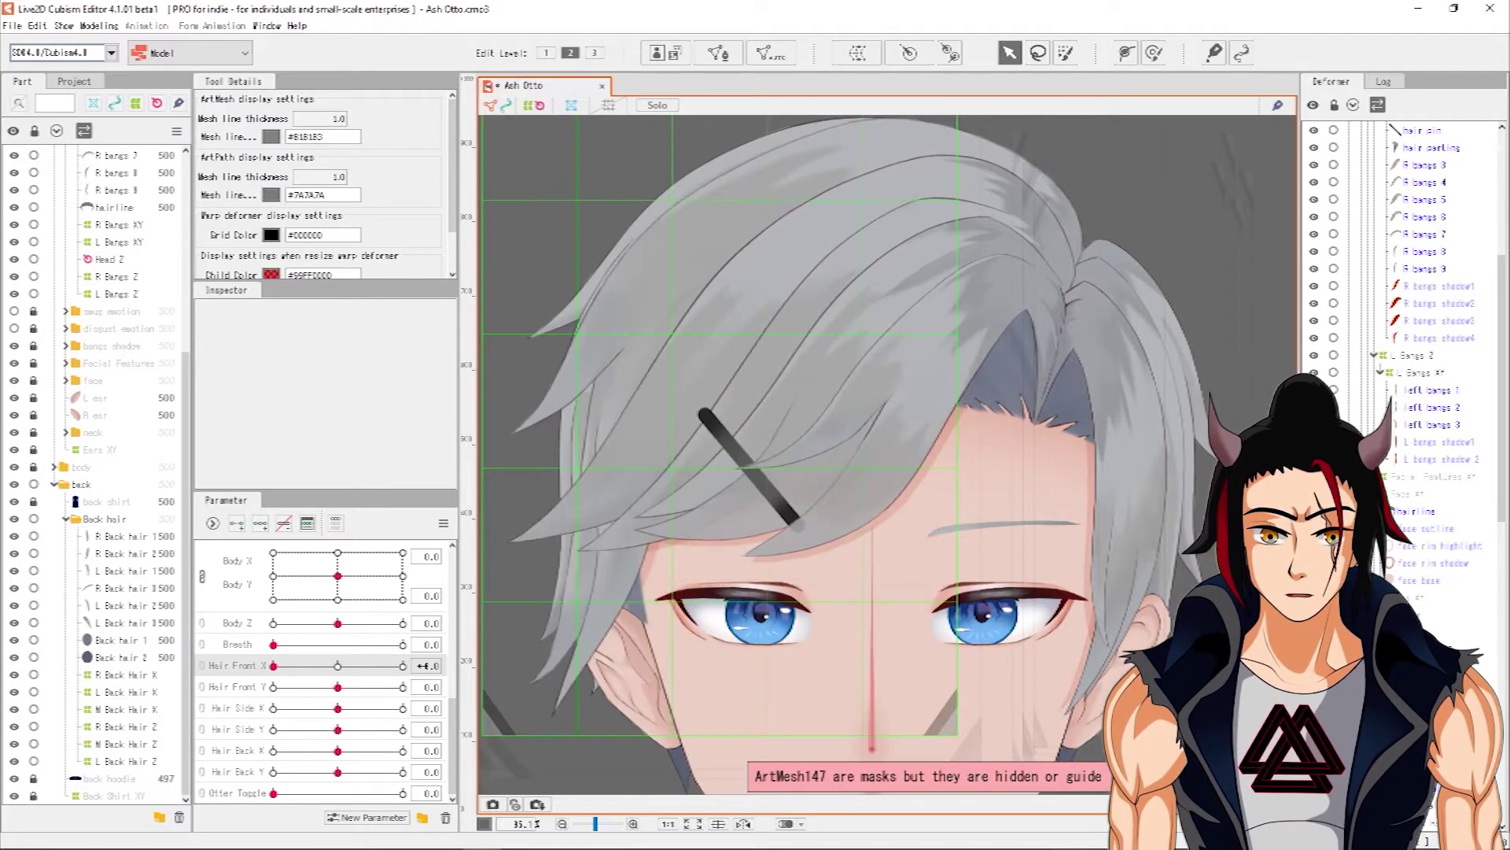
{"action": "left_click_drag", "start_coordinate": [272, 665], "coordinate": [449, 667]}
{"action": "type", "text": "-1"}
{"action": "key", "text": "Return"}
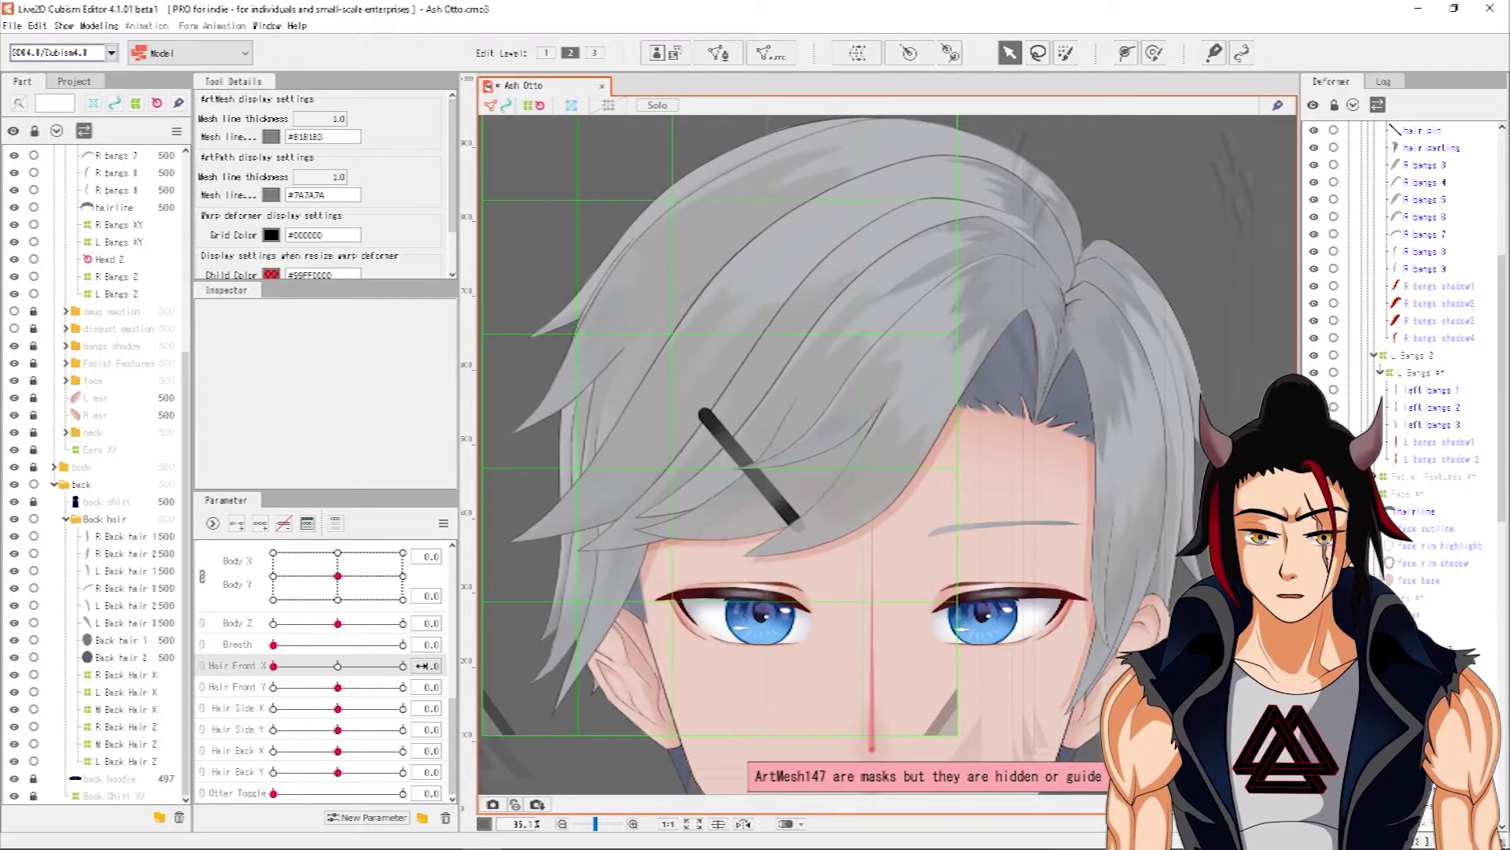
{"action": "type", "text": "1"}
{"action": "key", "text": "Return"}
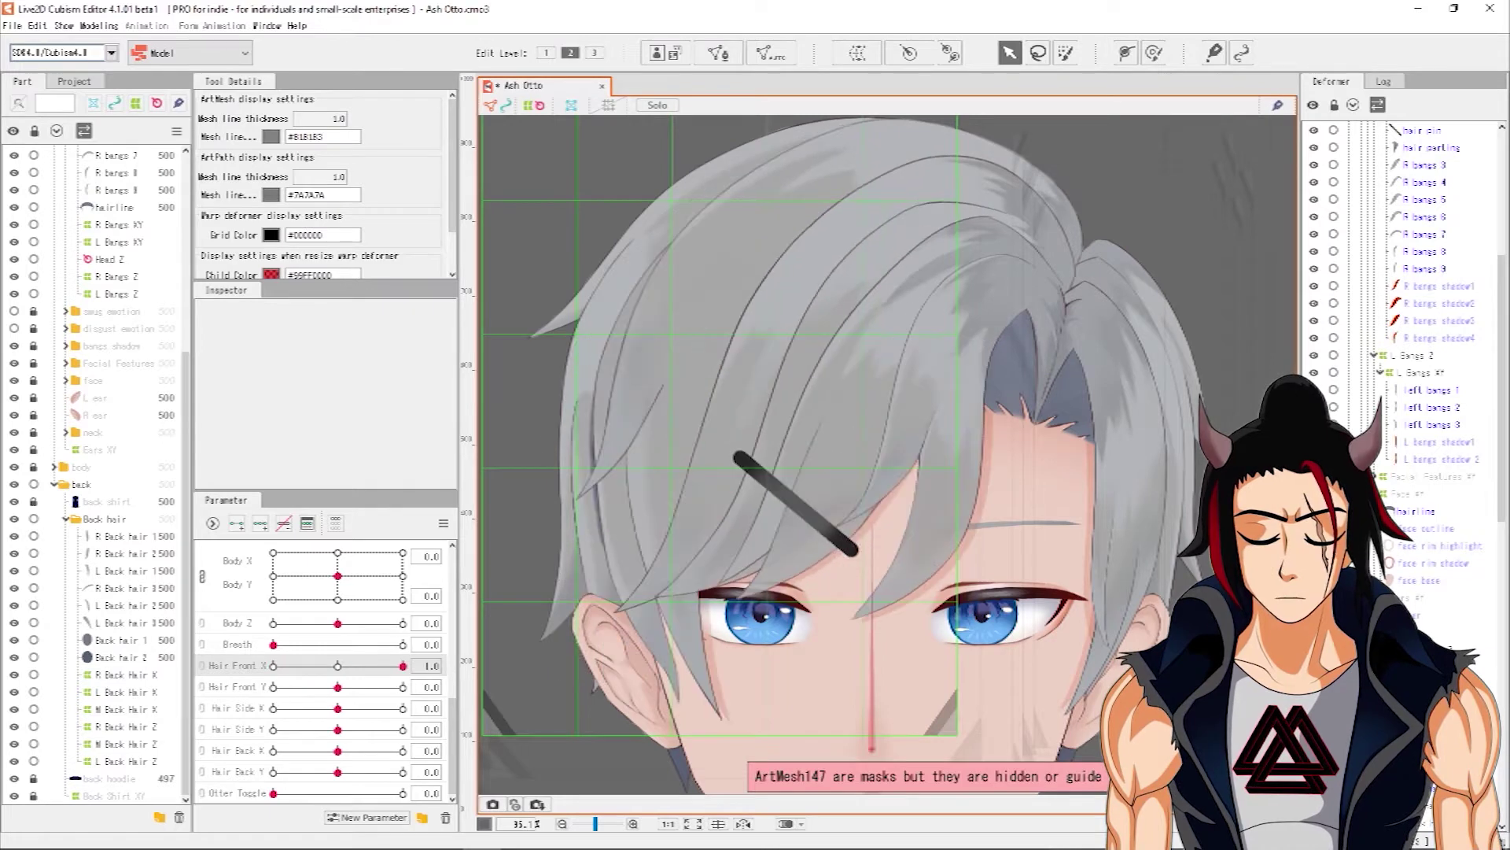
- Reset Hair Front X to 0 and sweep Hair Back Y and Hair Back X to examine the back hair's motion, resetting both to 0
{"action": "left_click", "coordinate": [338, 666]}
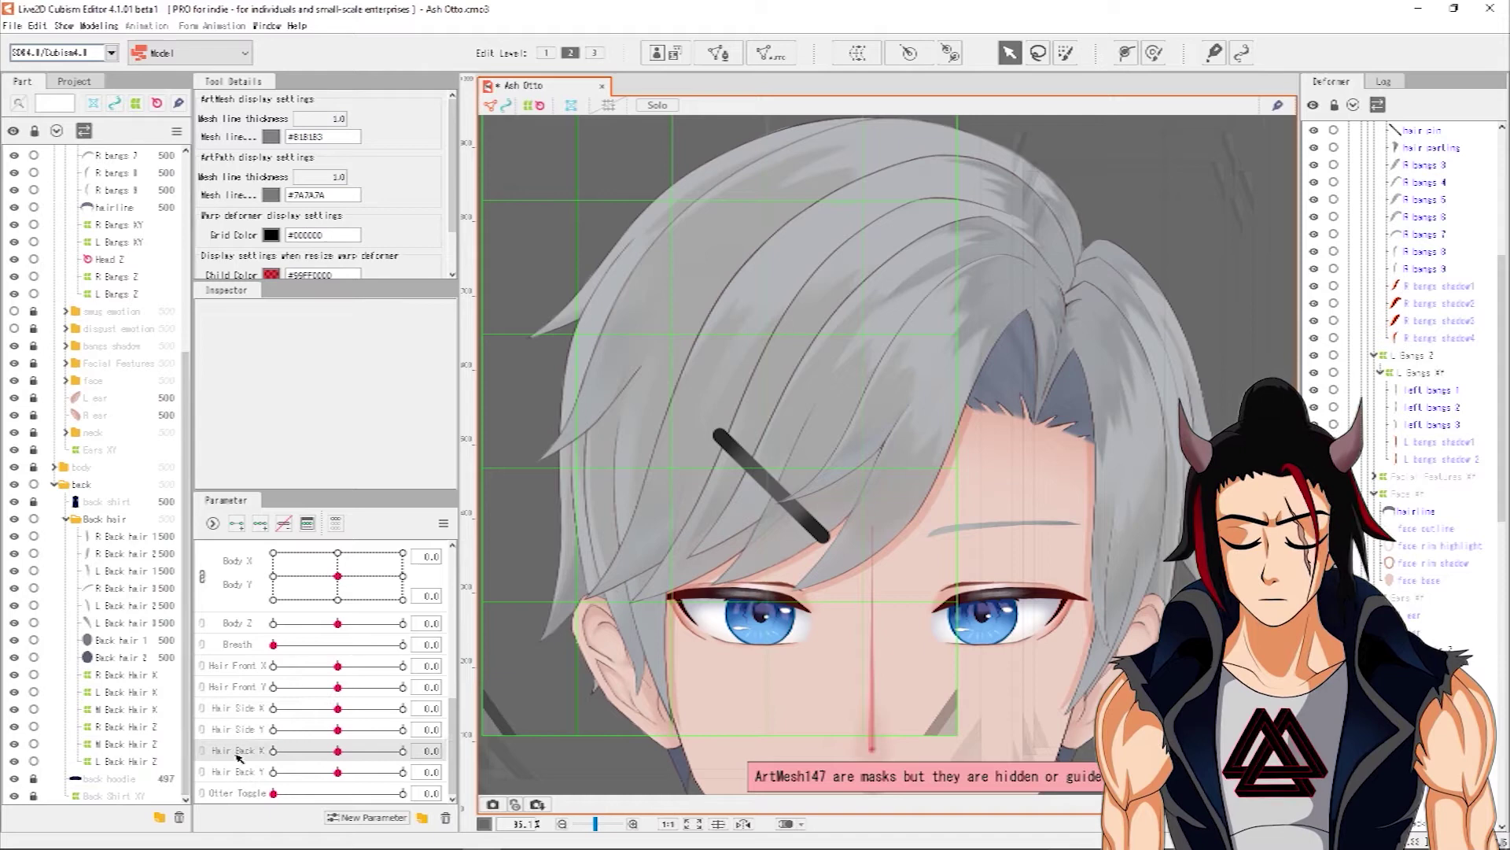
{"action": "left_click_drag", "start_coordinate": [337, 771], "coordinate": [453, 777]}
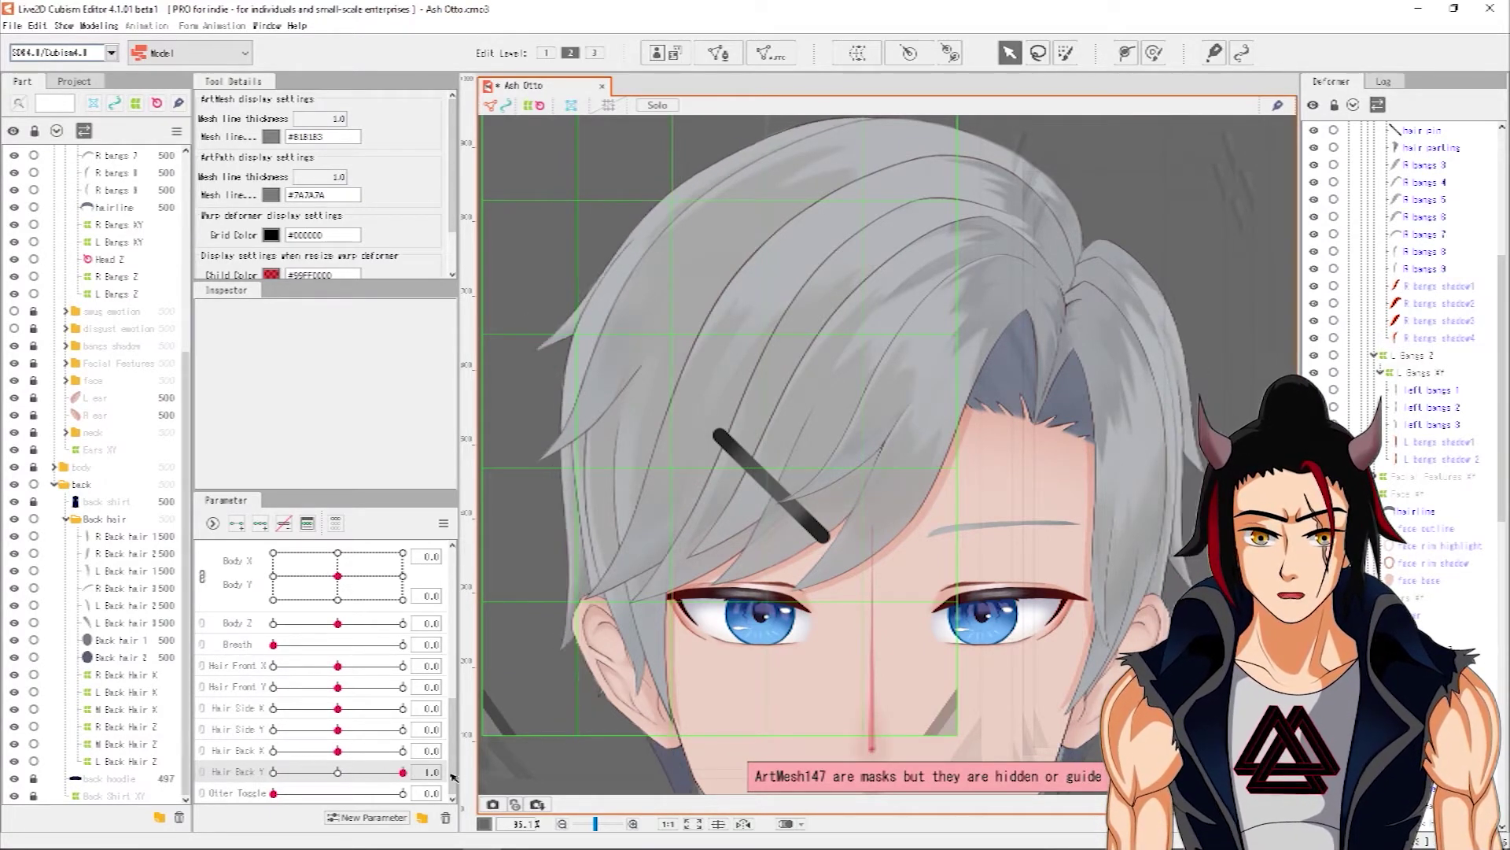
{"action": "left_click", "coordinate": [338, 772]}
{"action": "left_click_drag", "start_coordinate": [337, 750], "coordinate": [403, 751]}
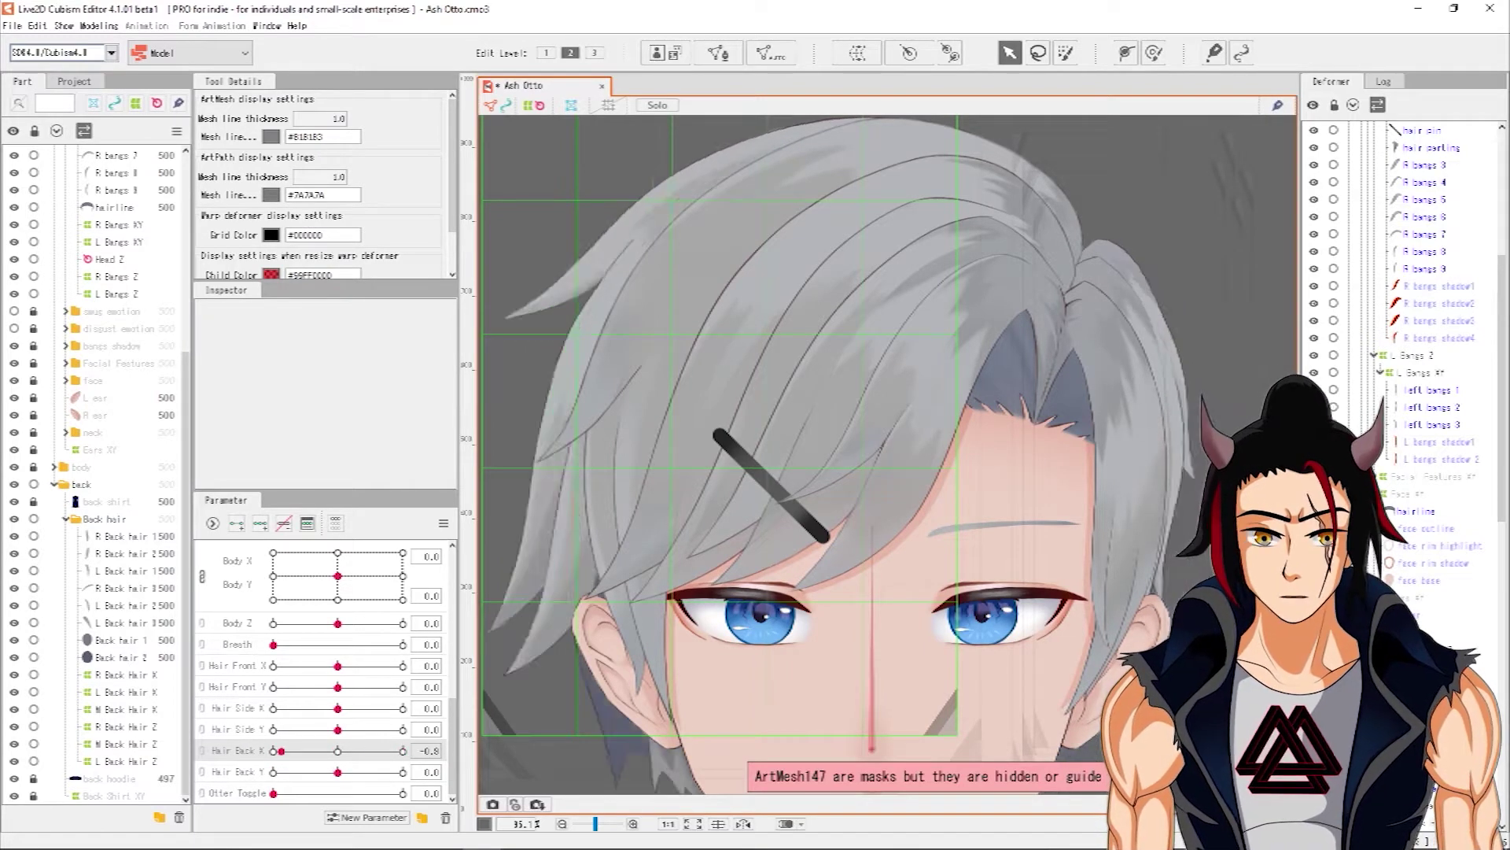
{"action": "left_click", "coordinate": [338, 751]}
- Select the R bangs 2 mesh and examine its shape and its keys on Hair Front X and Hair Front Y
{"action": "left_click", "coordinate": [236, 666]}
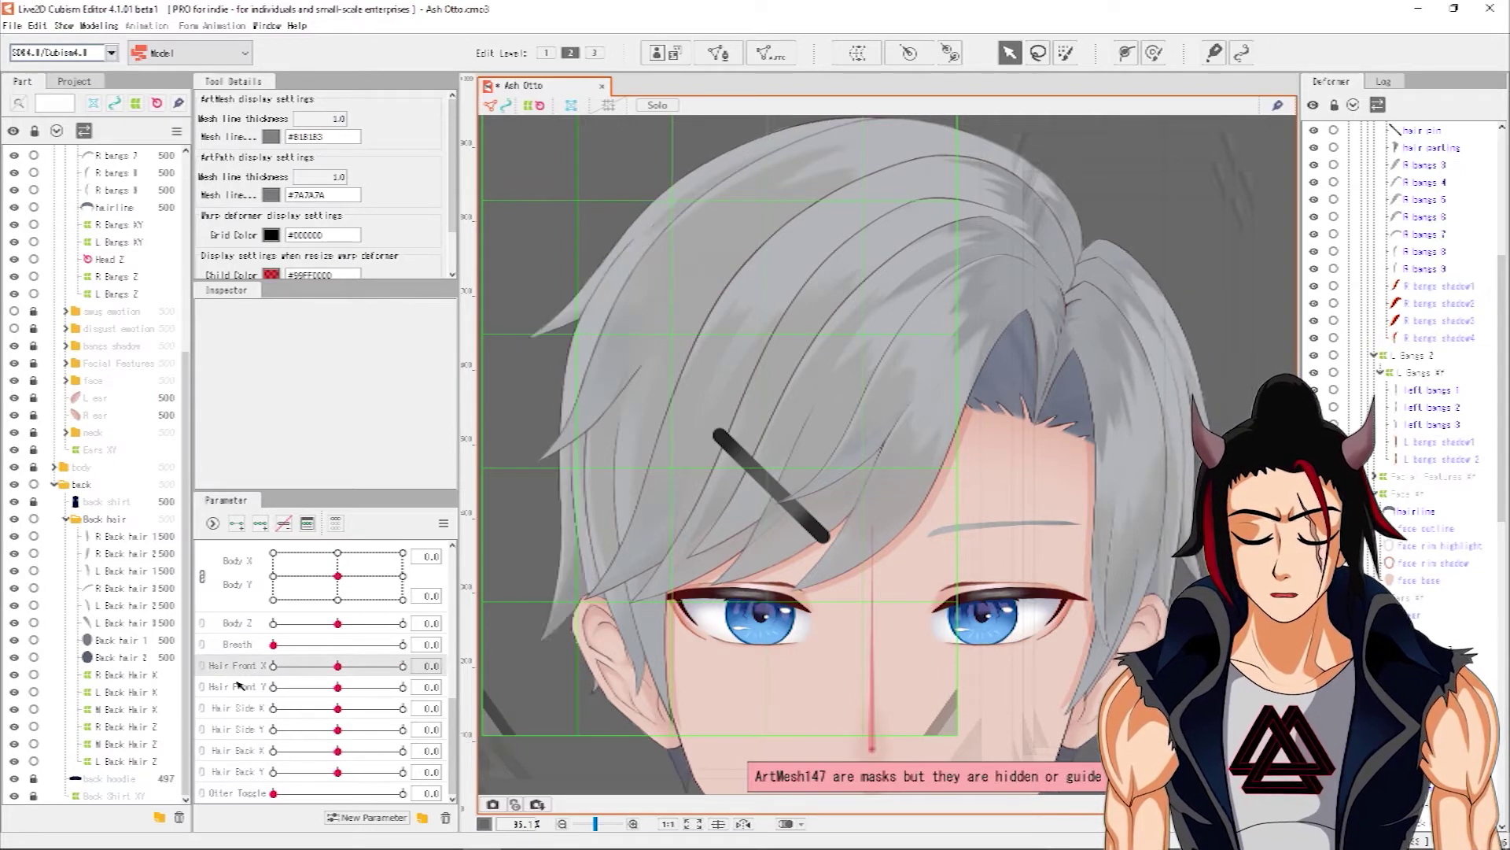
{"action": "left_click", "coordinate": [915, 445]}
{"action": "scroll", "coordinate": [916, 441], "scroll_direction": "up", "scroll_amount": 8}
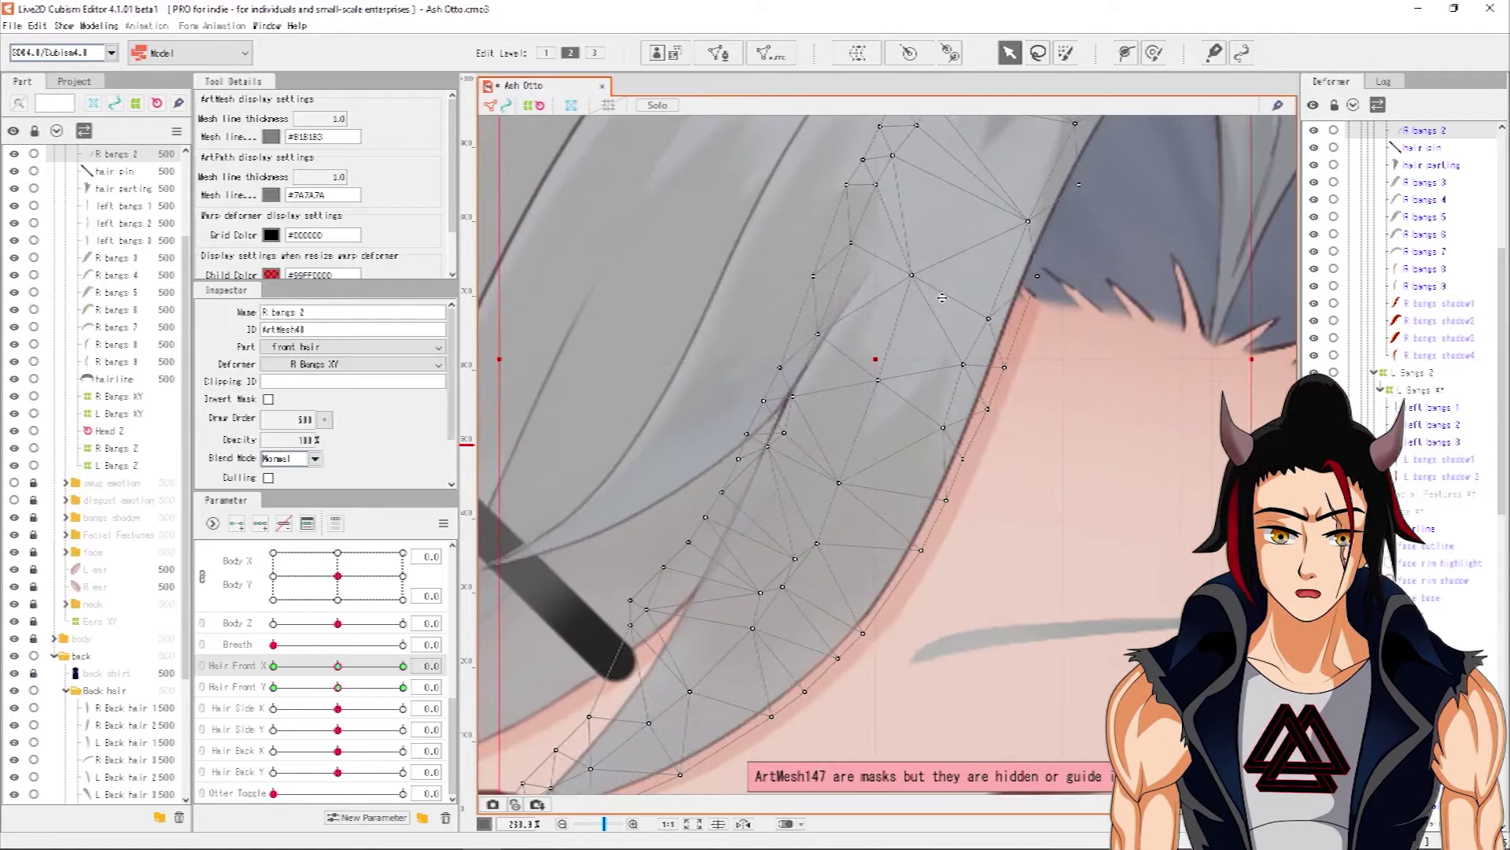
{"action": "left_click_drag", "start_coordinate": [904, 371], "coordinate": [895, 415]}
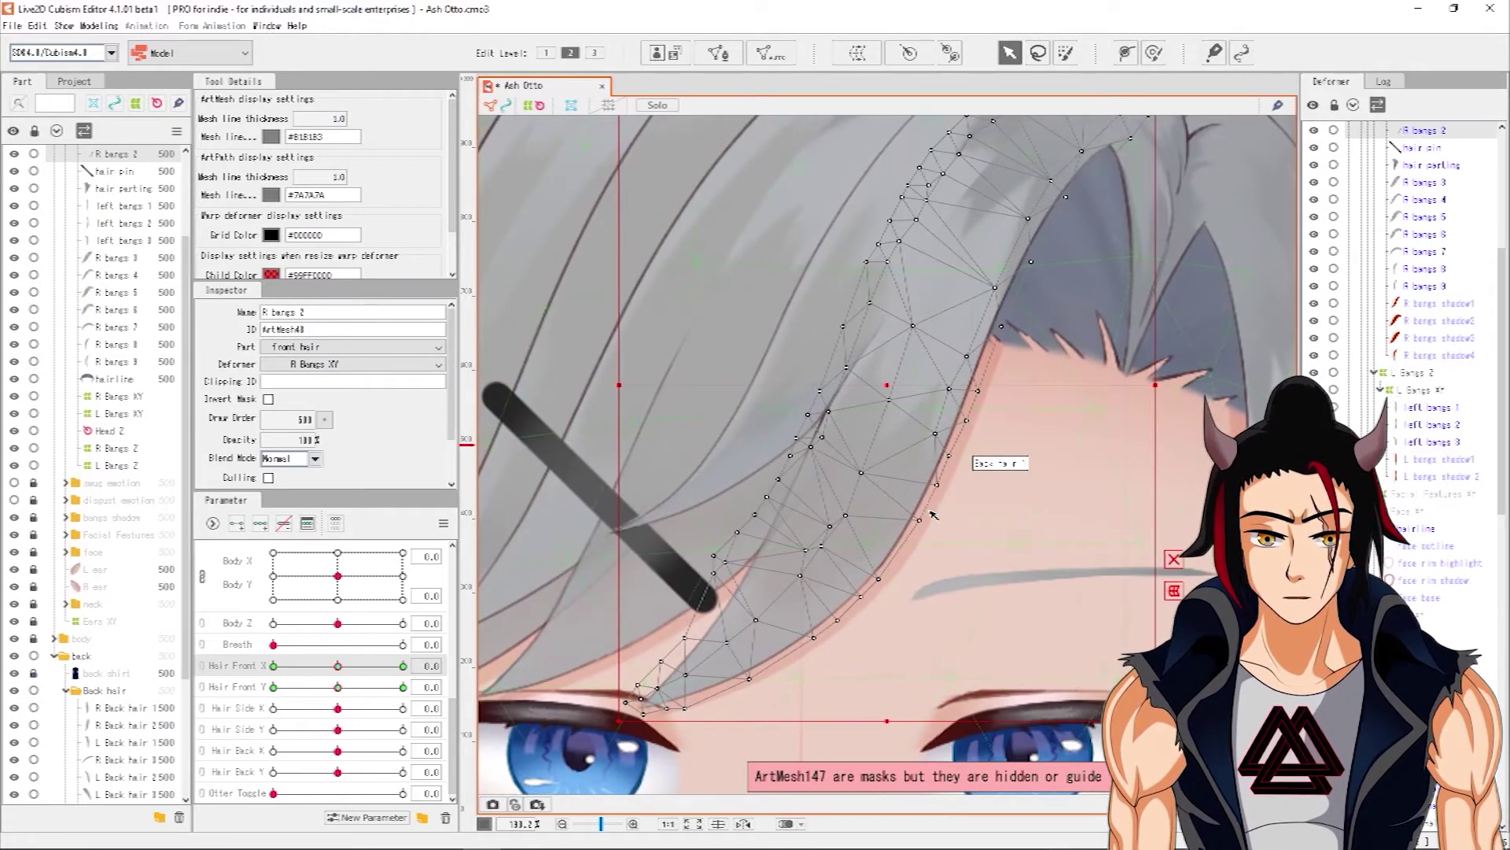
- Unlock and expand the bangs shadow folder, and select the R bangs shadow1 mesh
{"action": "scroll", "coordinate": [92, 364], "scroll_direction": "up", "scroll_amount": 3}
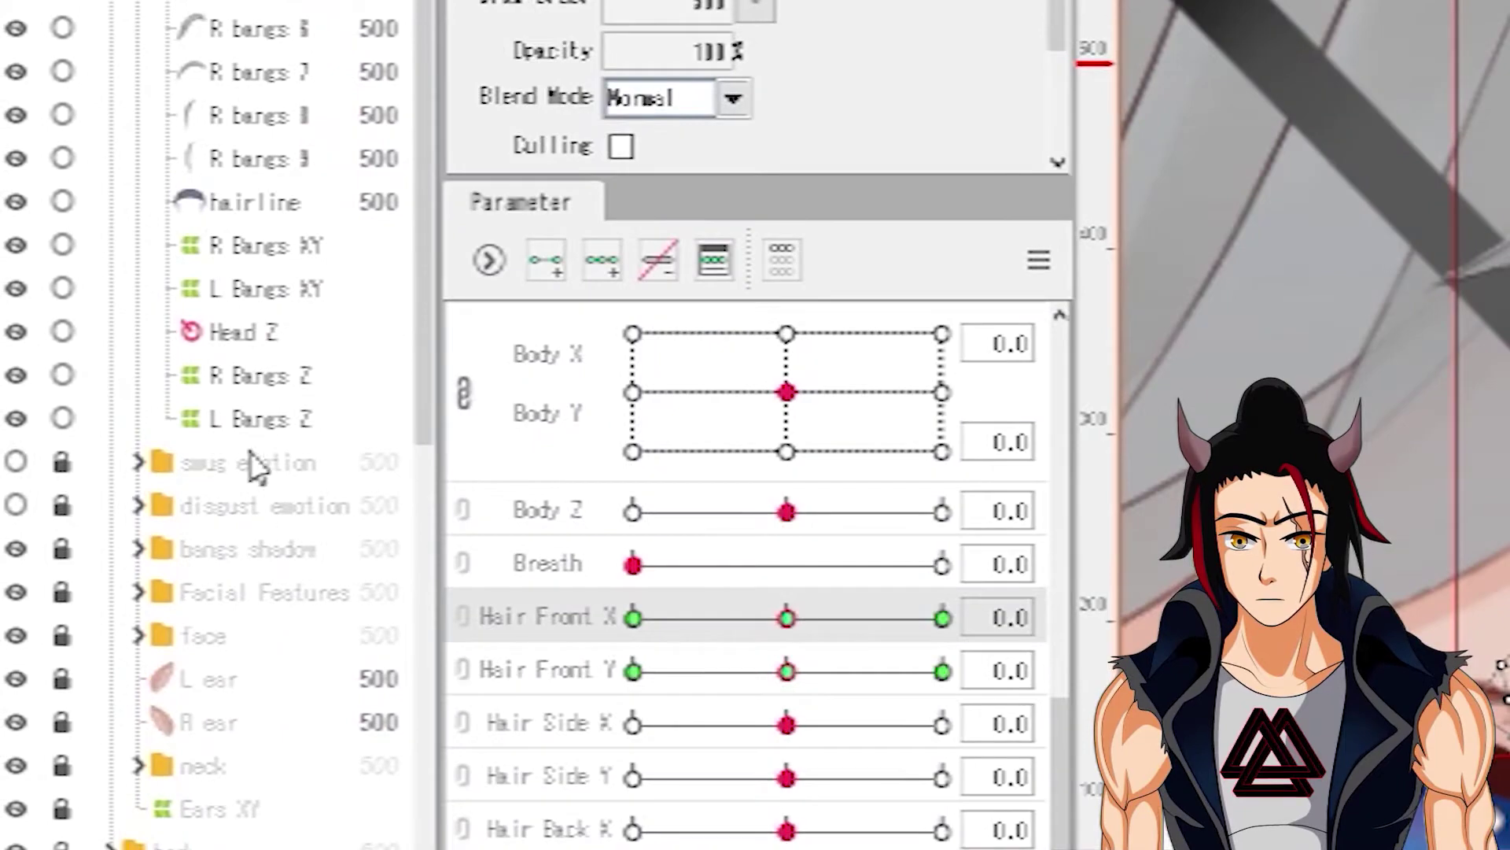
{"action": "scroll", "coordinate": [253, 464], "scroll_direction": "down", "scroll_amount": 1}
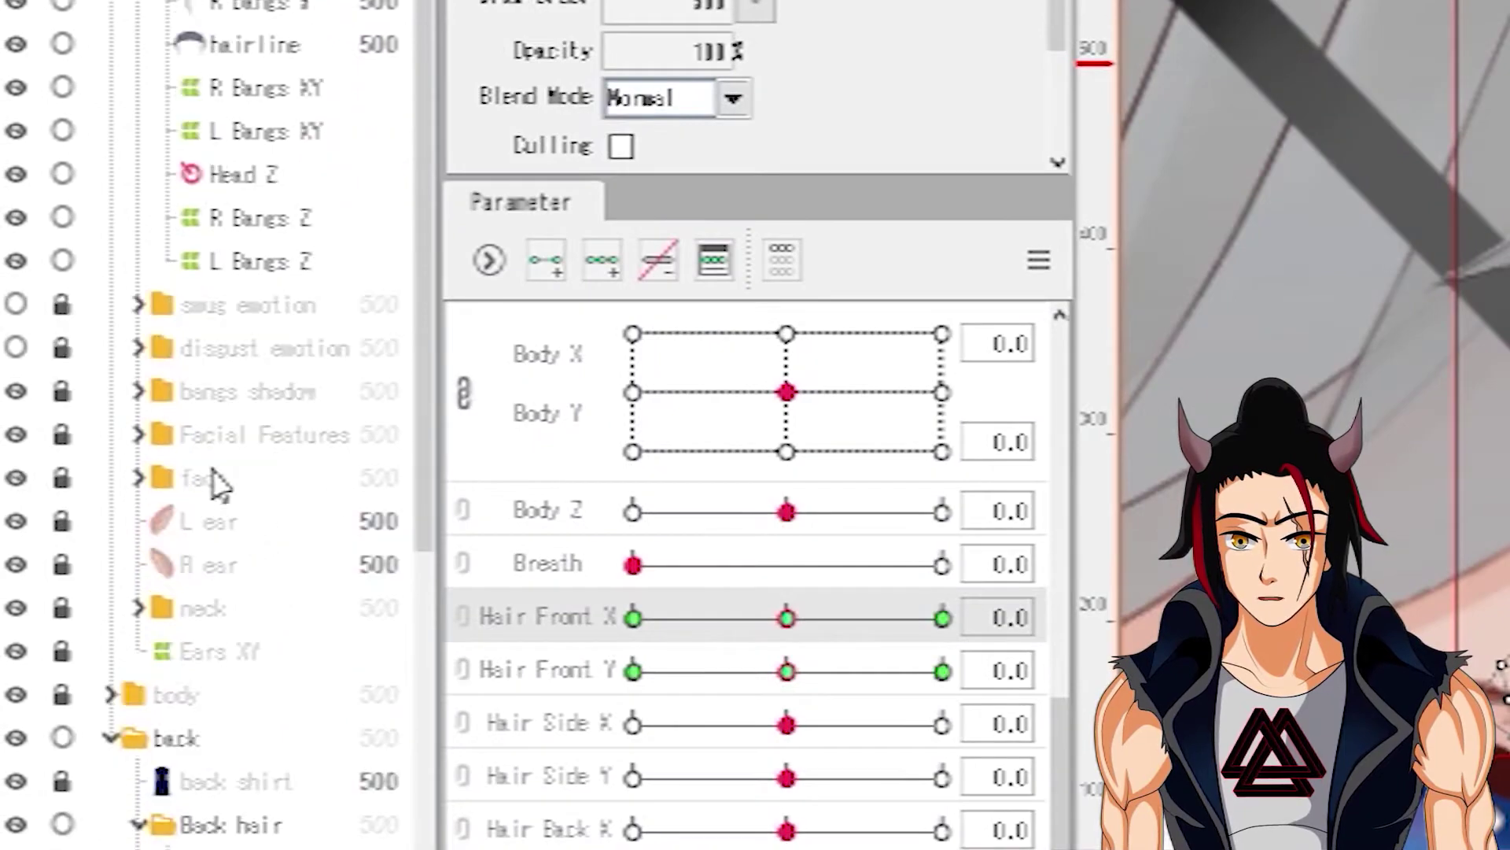
{"action": "left_click", "coordinate": [62, 391]}
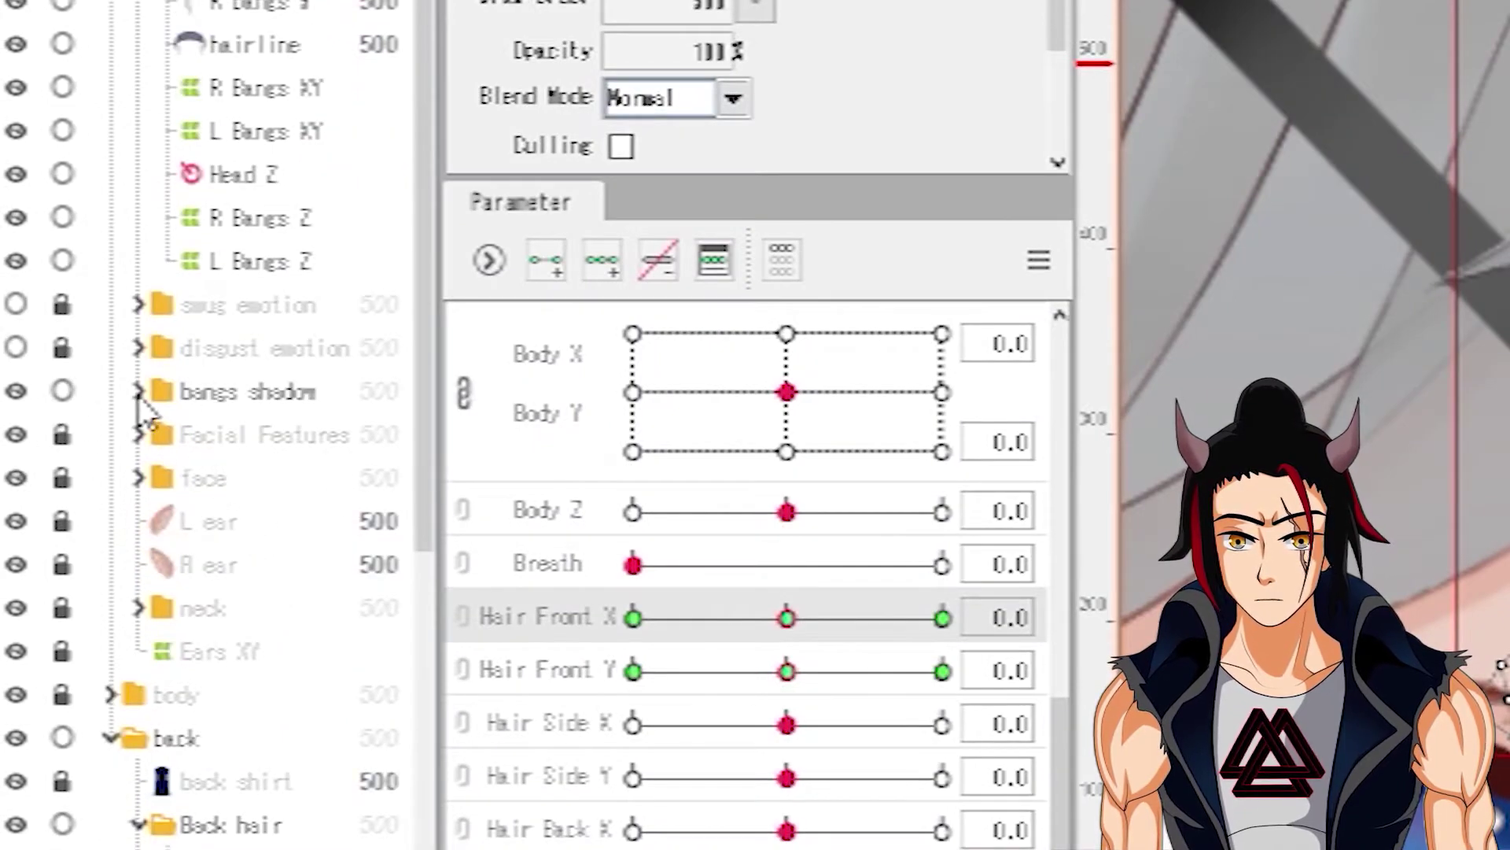
{"action": "left_click", "coordinate": [138, 391]}
{"action": "left_click", "coordinate": [258, 446]}
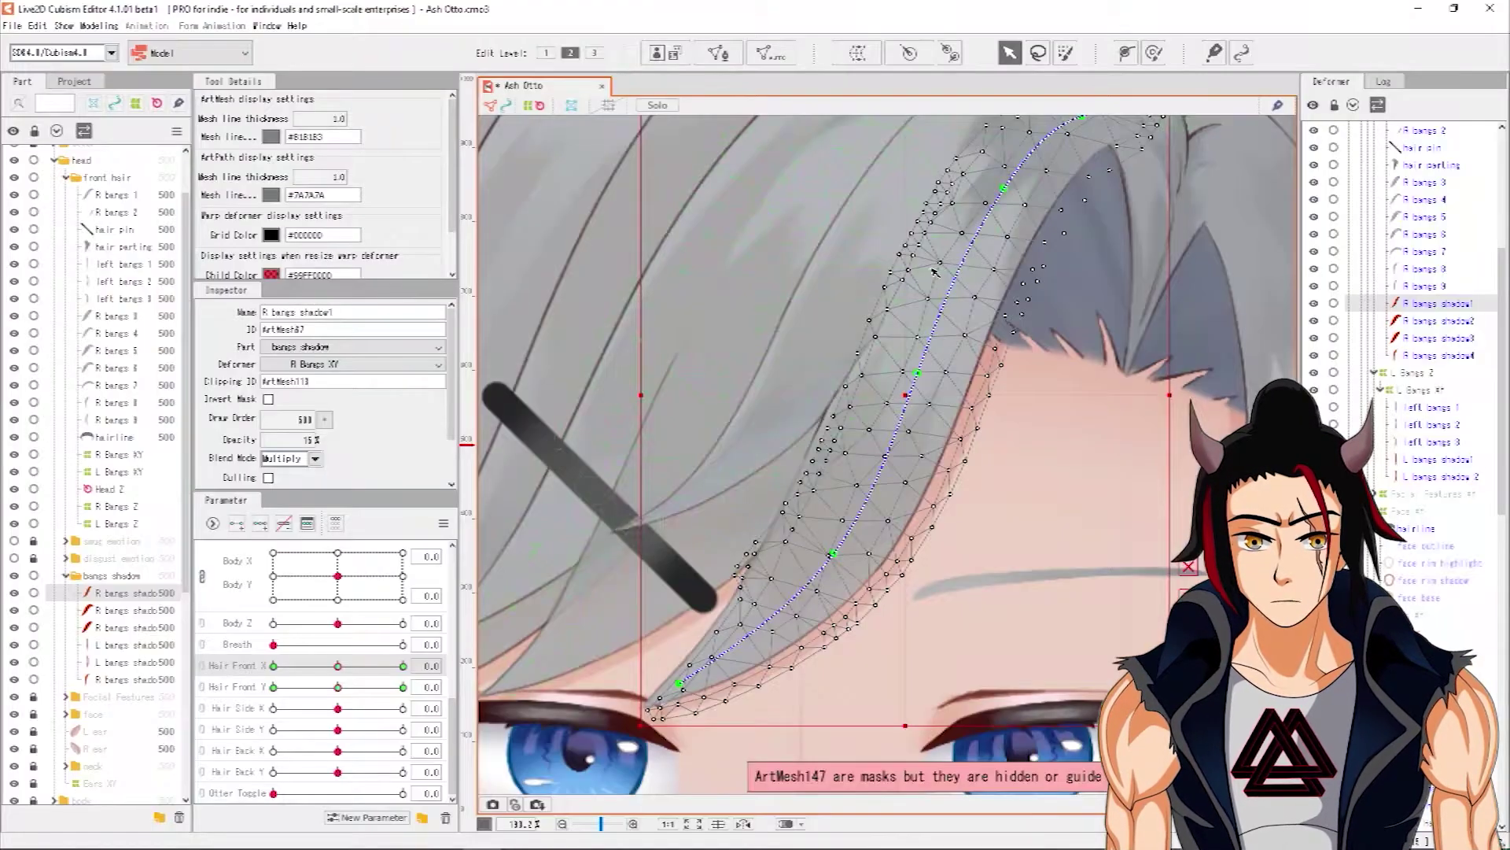
{"action": "scroll", "coordinate": [903, 338], "scroll_direction": "down", "scroll_amount": 2}
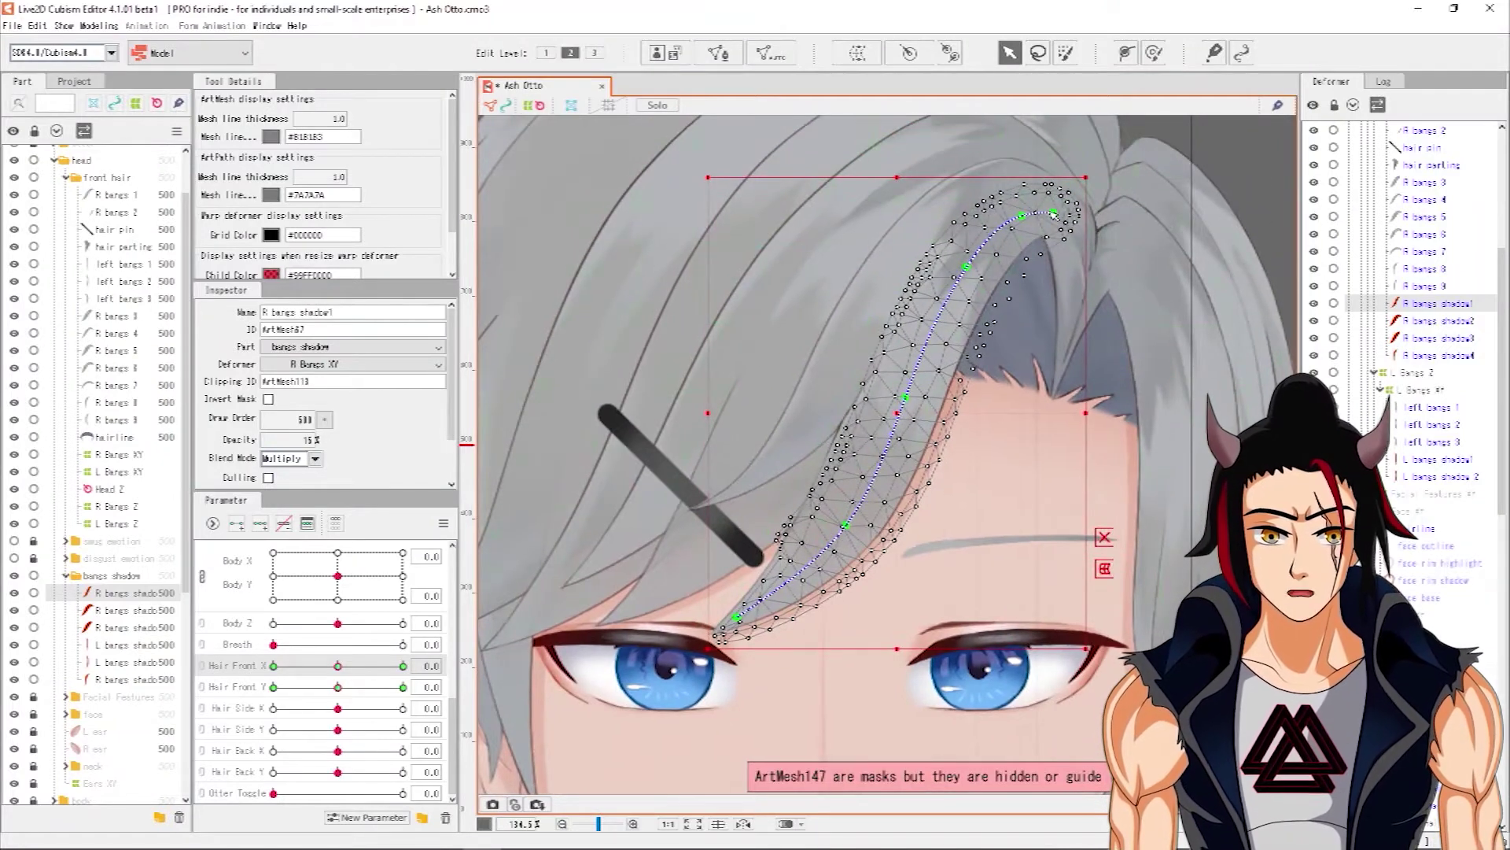
- Select R bangs 2 together with R bangs shadow1 and compare how the two meshes are keyed on Hair Front Y
{"action": "left_click", "coordinate": [242, 686]}
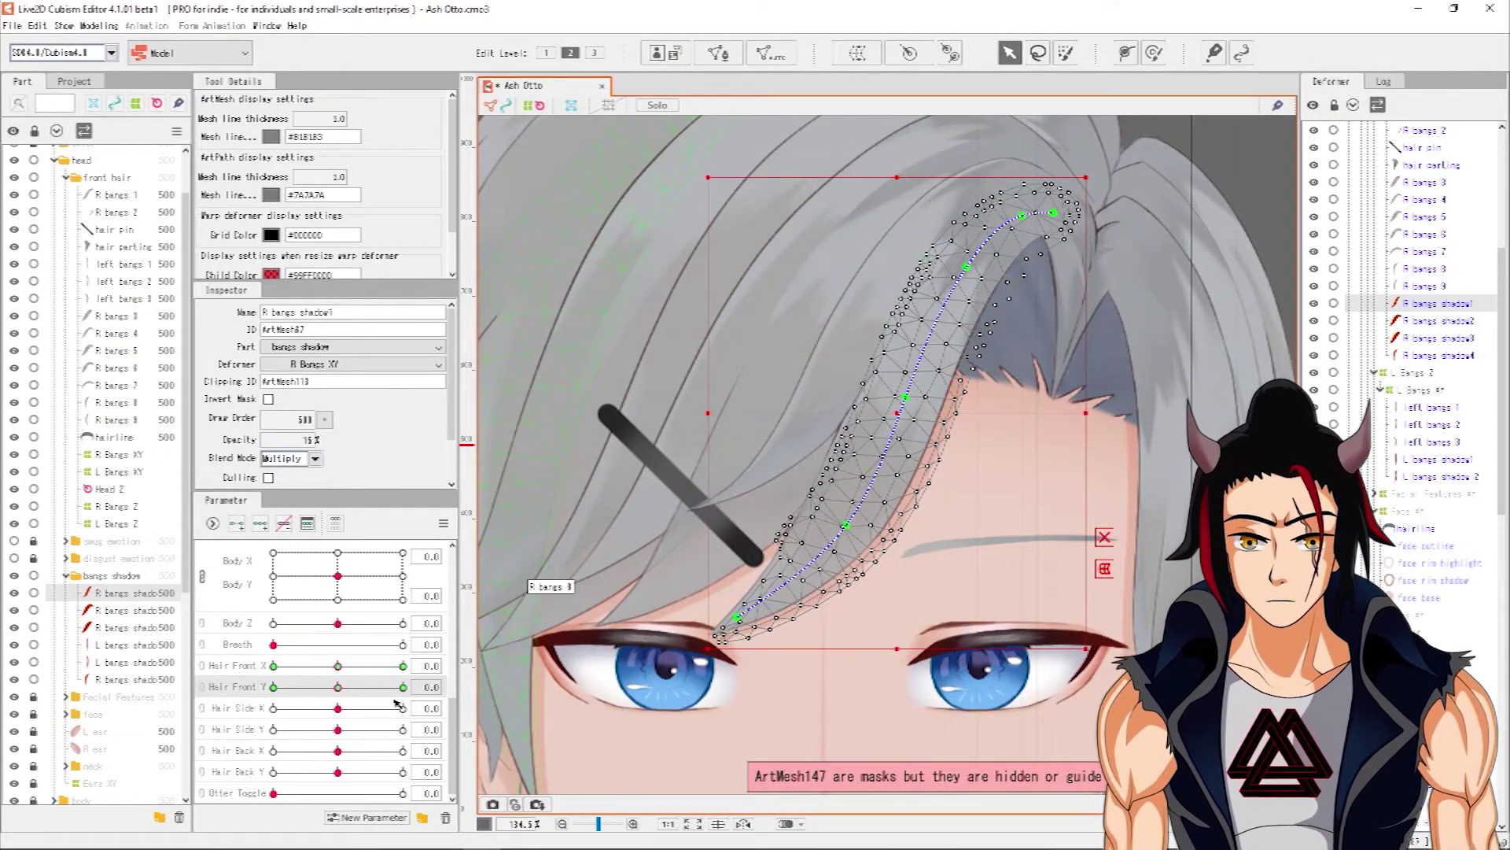
{"action": "left_click", "coordinate": [109, 213], "text": "ctrl"}
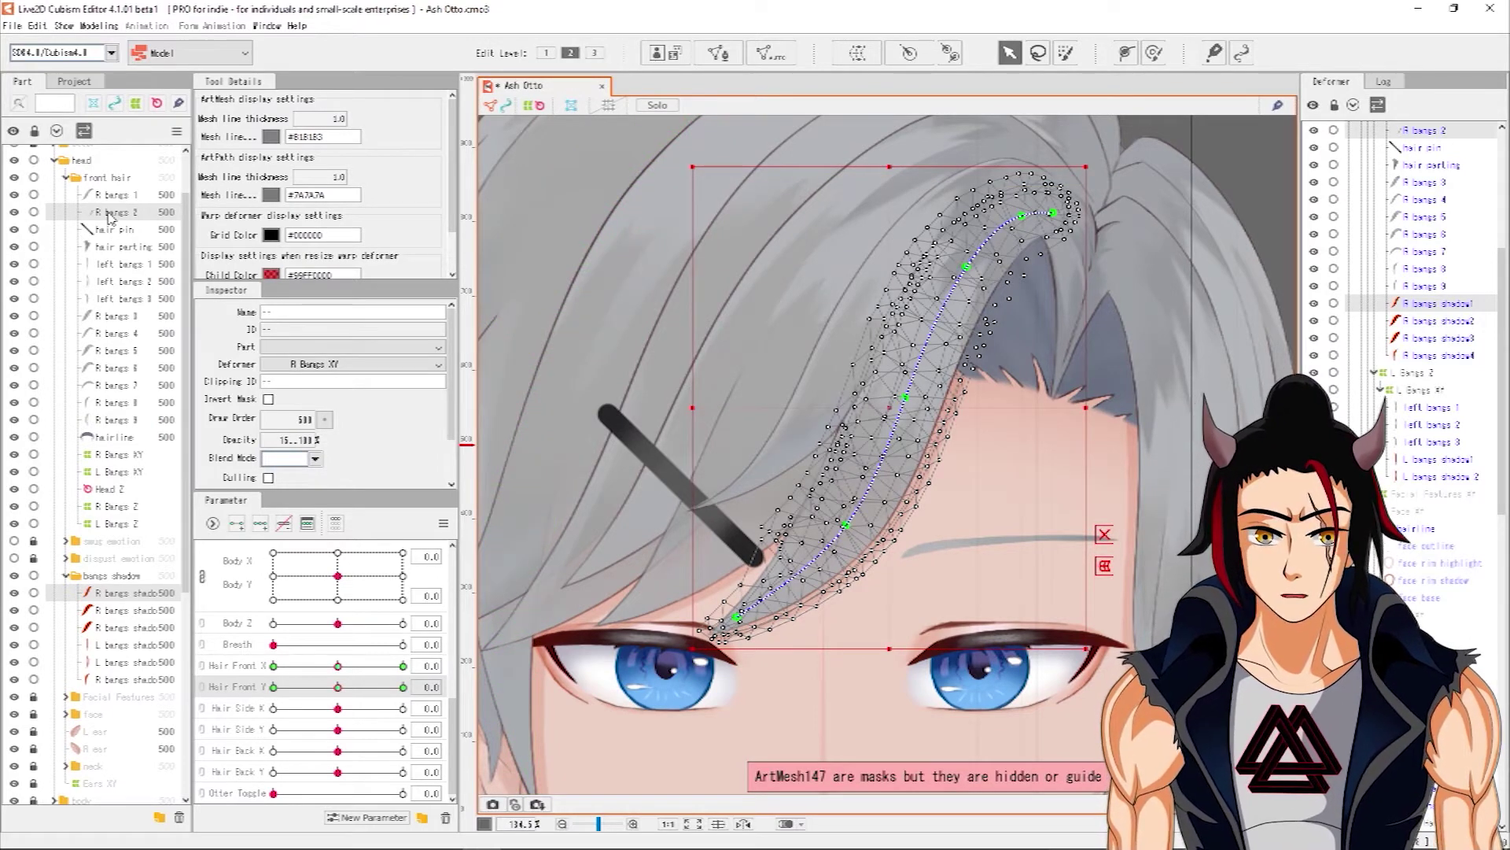
{"action": "left_click", "coordinate": [116, 197], "text": "ctrl"}
{"action": "left_click", "coordinate": [115, 207]}
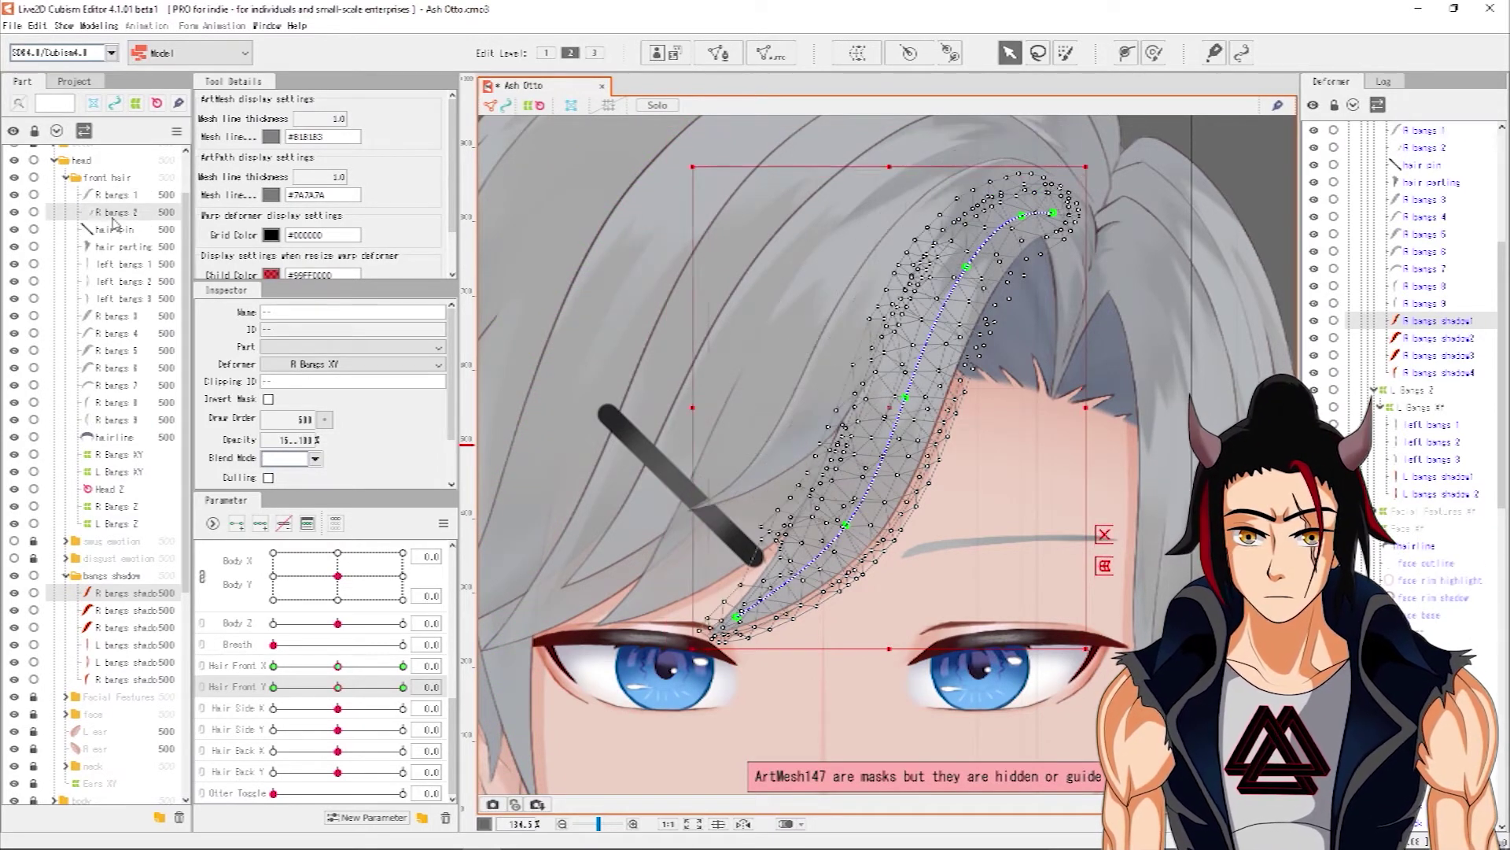
{"action": "scroll", "coordinate": [1100, 223], "scroll_direction": "up", "scroll_amount": 3}
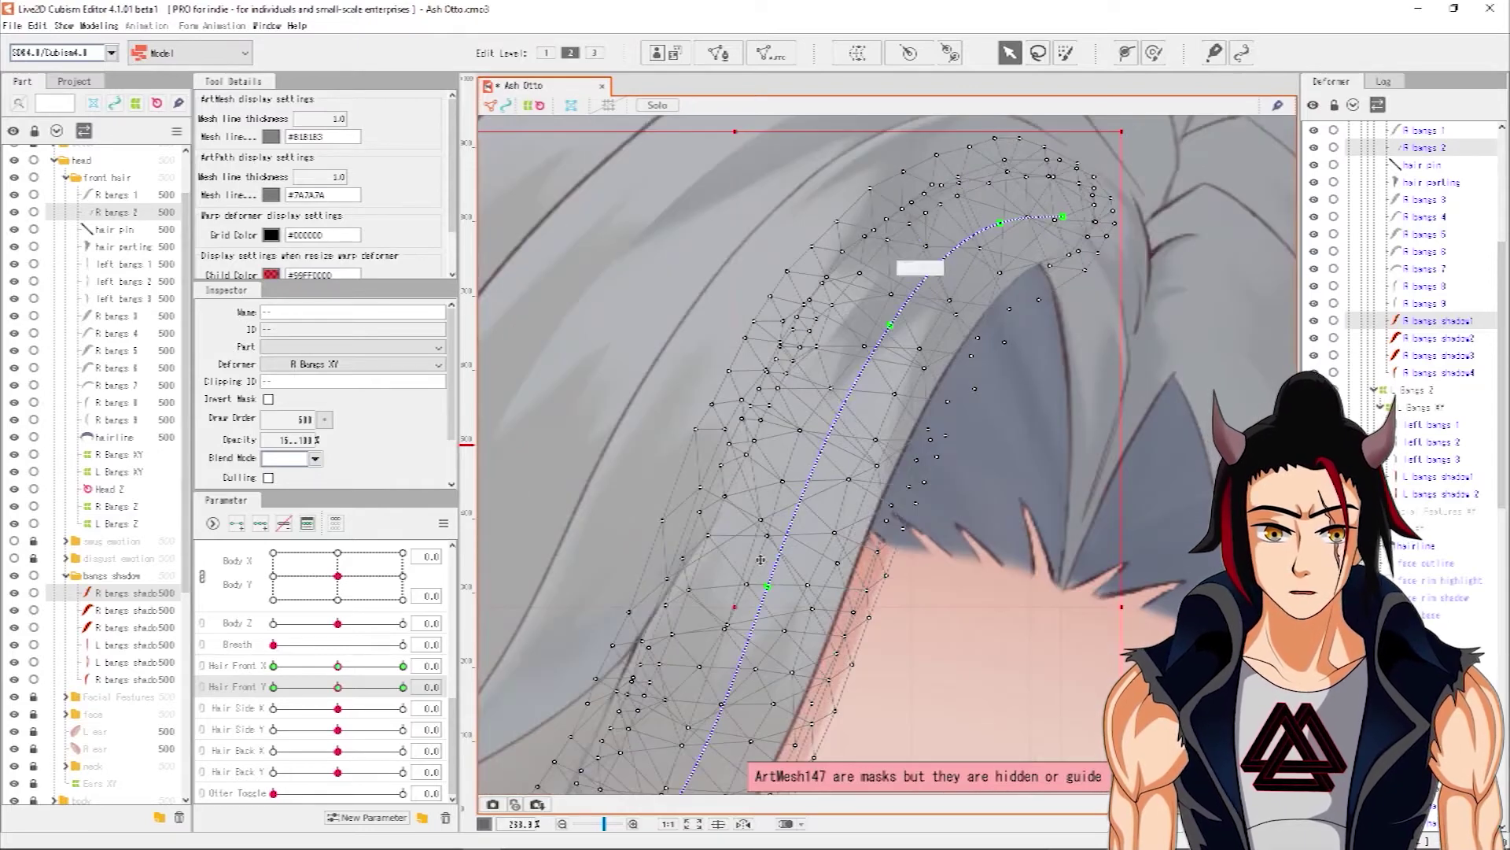
{"action": "scroll", "coordinate": [842, 472], "scroll_direction": "down", "scroll_amount": 3}
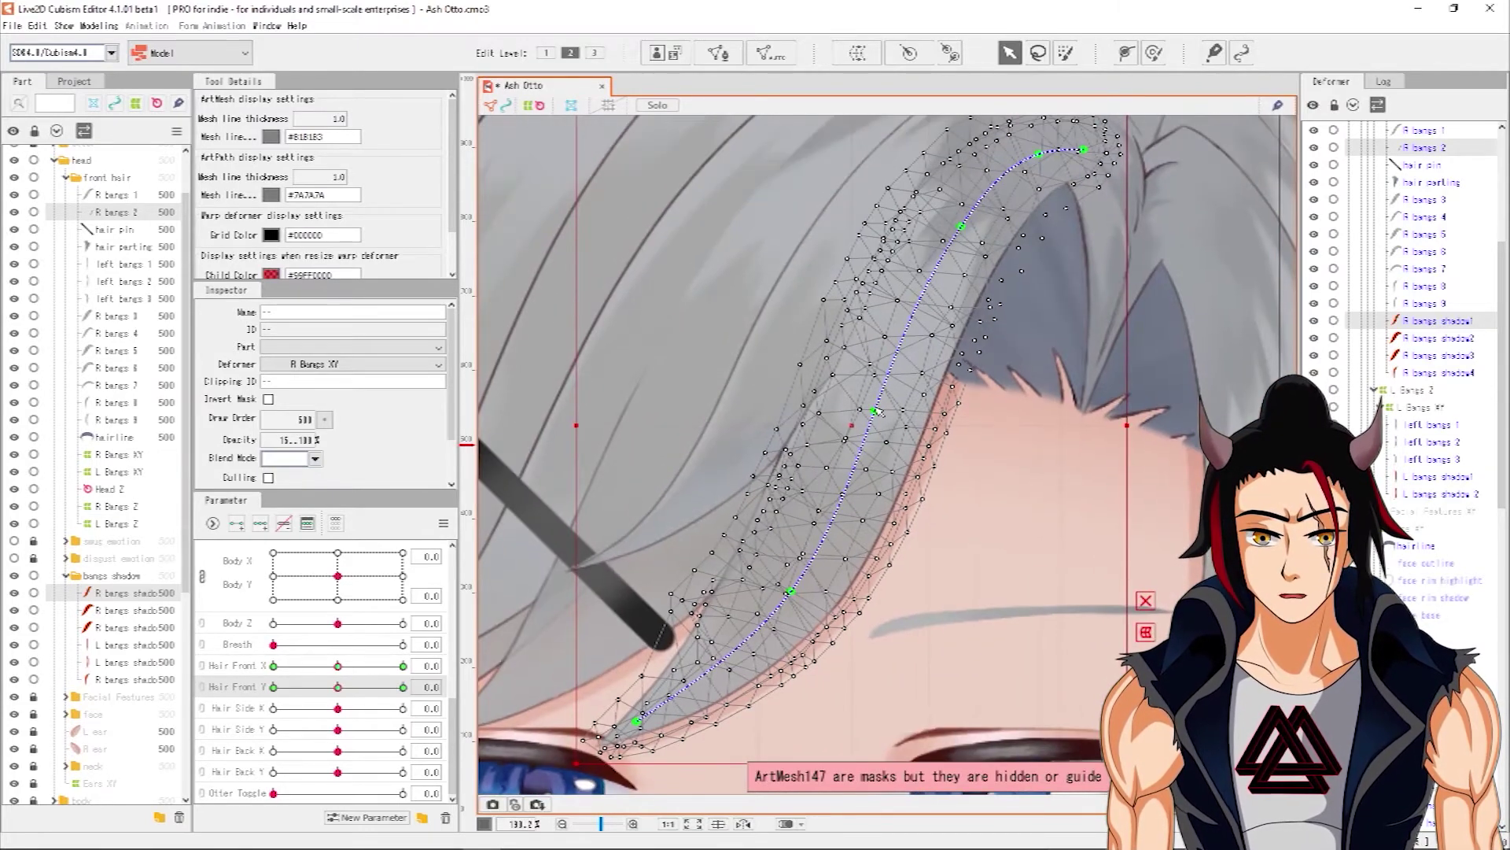
- Sweep Hair Front Y to examine how the strand and its shadow move together, reset it to 0, and deselect the meshes
{"action": "mouse_move", "coordinate": [425, 687]}
{"action": "left_mouse_down"}
{"action": "mouse_move", "coordinate": [448, 690]}
{"action": "mouse_move", "coordinate": [409, 694]}
{"action": "mouse_move", "coordinate": [428, 698]}
{"action": "left_mouse_up"}
{"action": "left_click", "coordinate": [341, 690]}
{"action": "scroll", "coordinate": [942, 532], "scroll_direction": "down", "scroll_amount": 3}
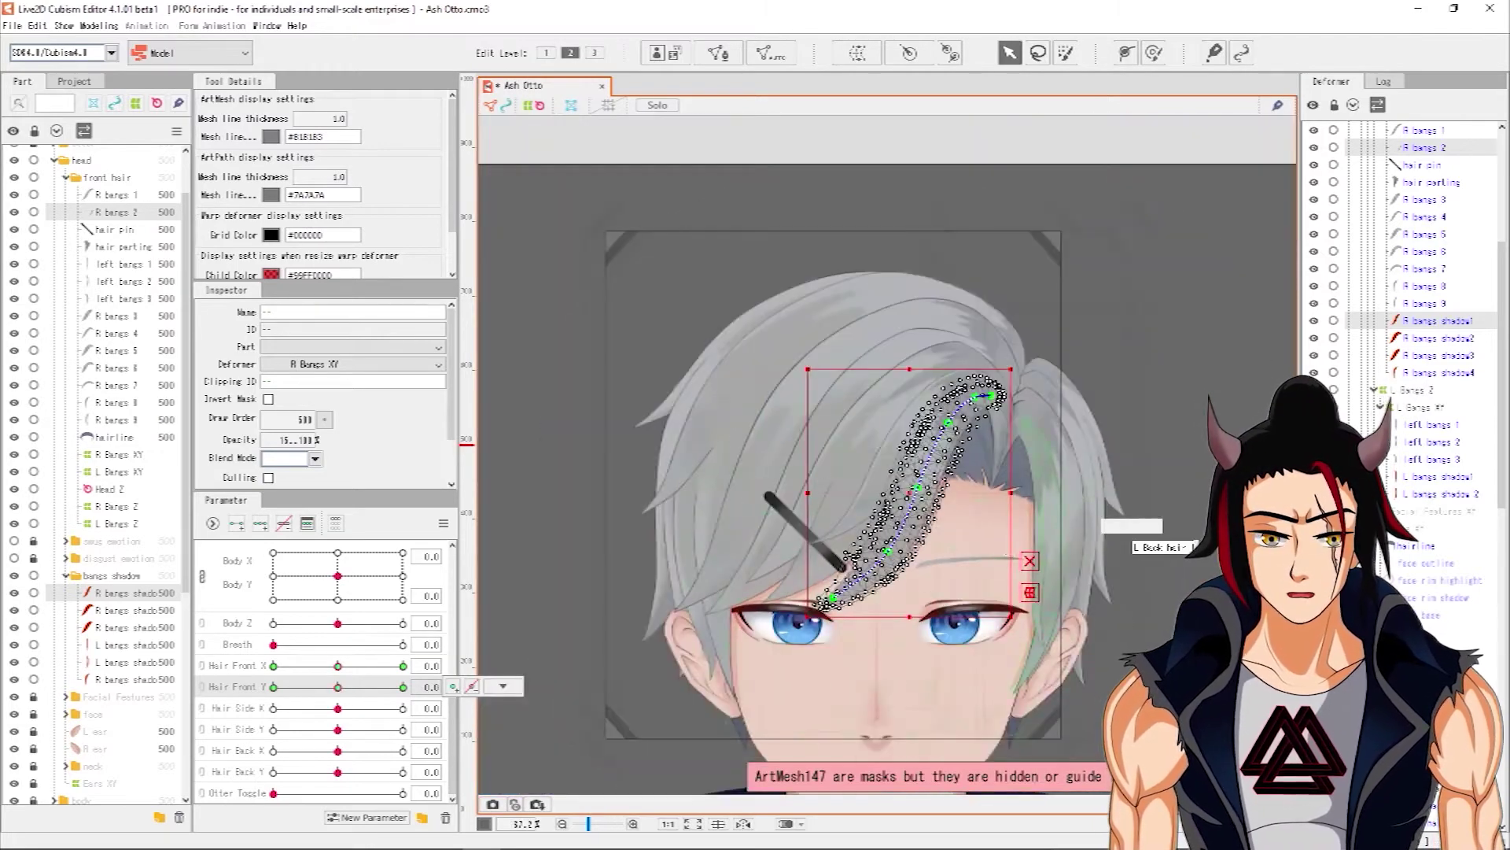
{"action": "left_click", "coordinate": [1108, 512]}
{"action": "scroll", "coordinate": [880, 563], "scroll_direction": "up", "scroll_amount": 5}
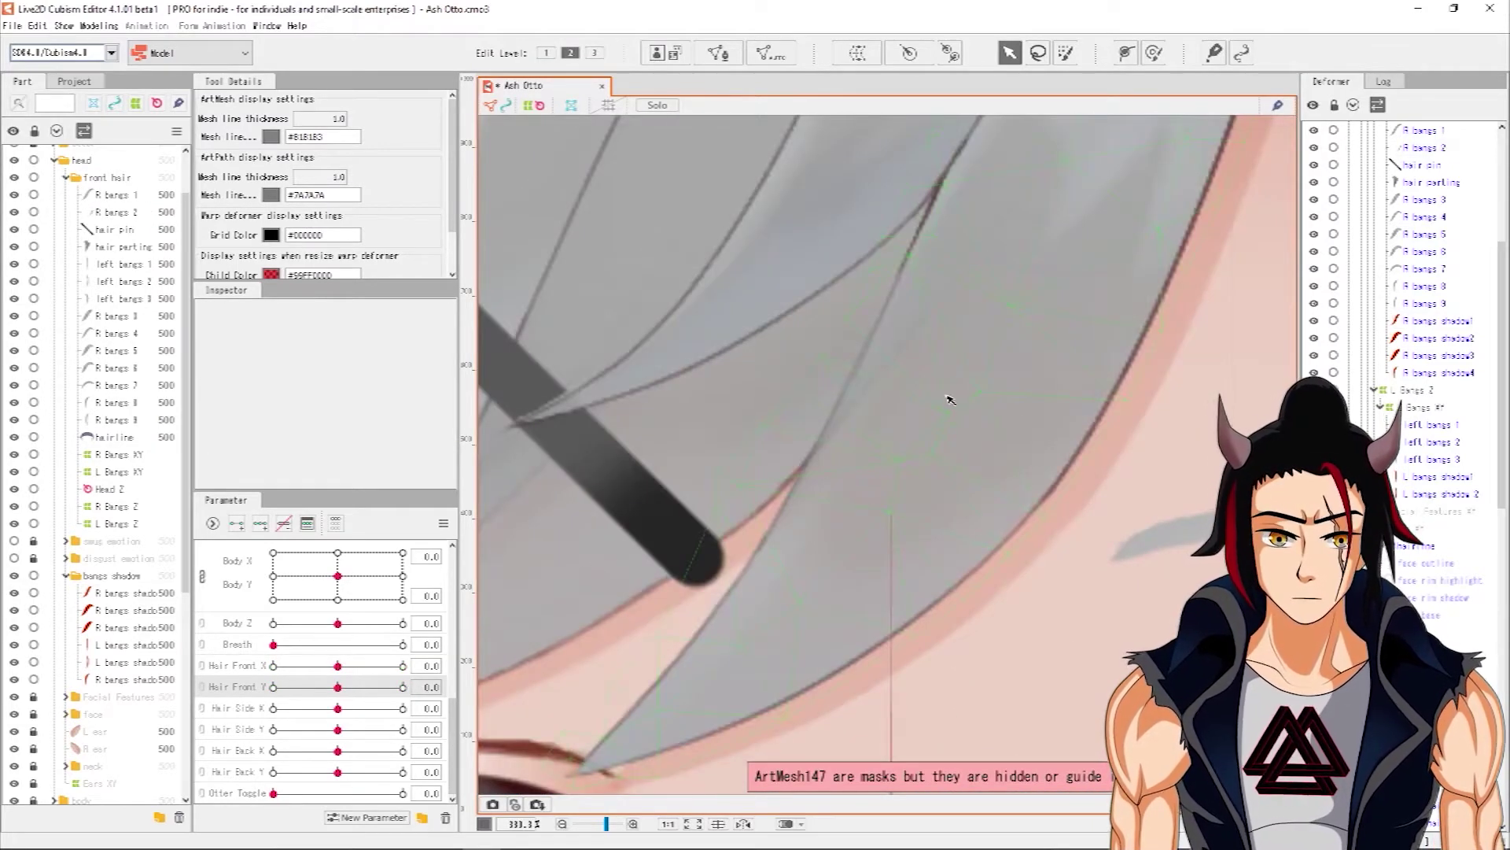
{"action": "scroll", "coordinate": [1075, 531], "scroll_direction": "down", "scroll_amount": 4}
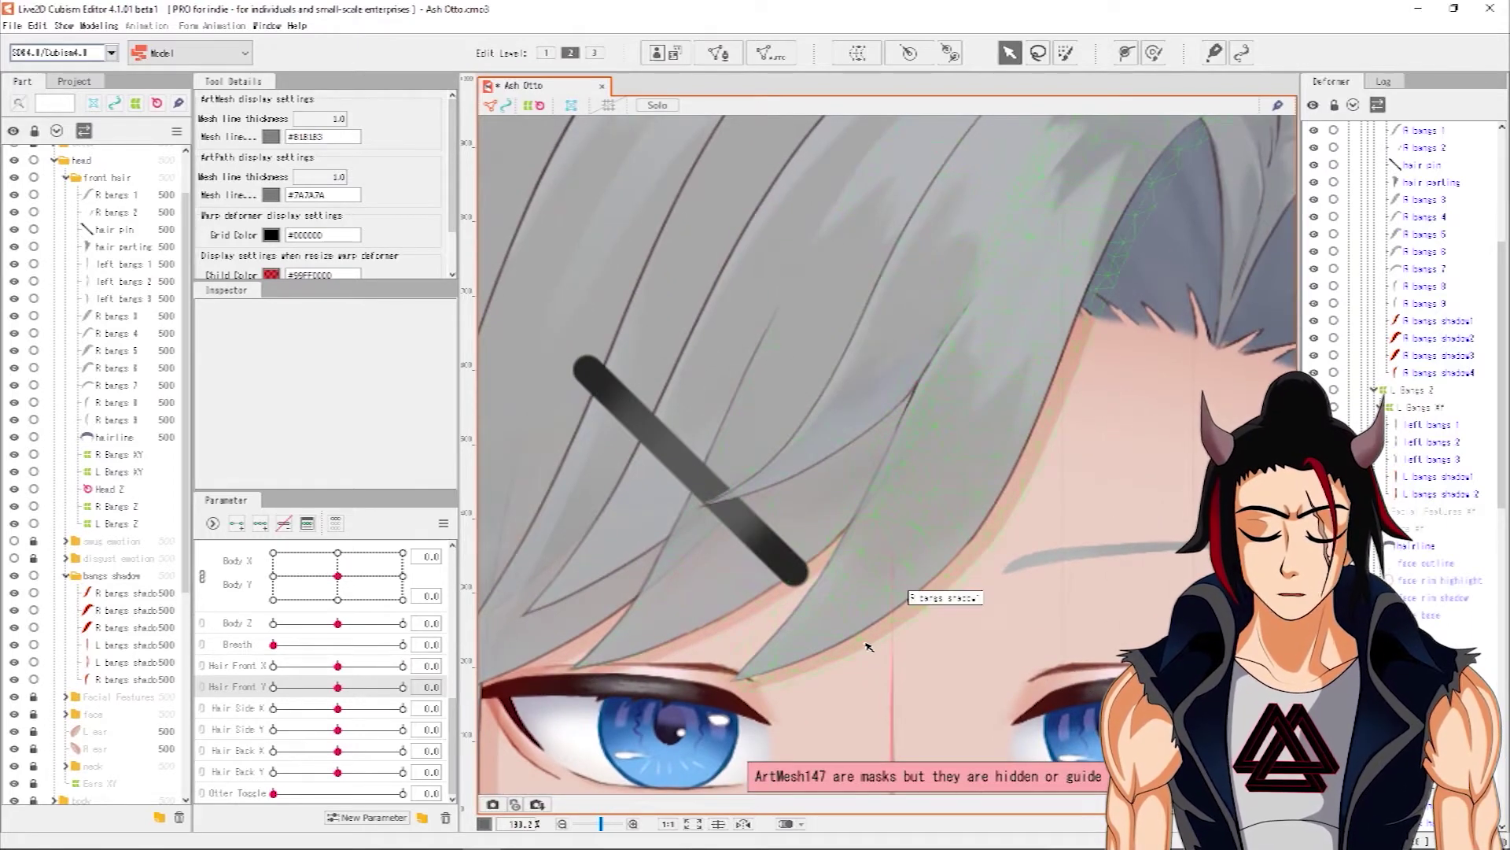
- Set Hair Front Y to -1 for R bangs 2 and shift R bangs shadow1 slightly down and sideways from the strand
{"action": "left_click", "coordinate": [883, 551]}
{"action": "left_click", "coordinate": [903, 505]}
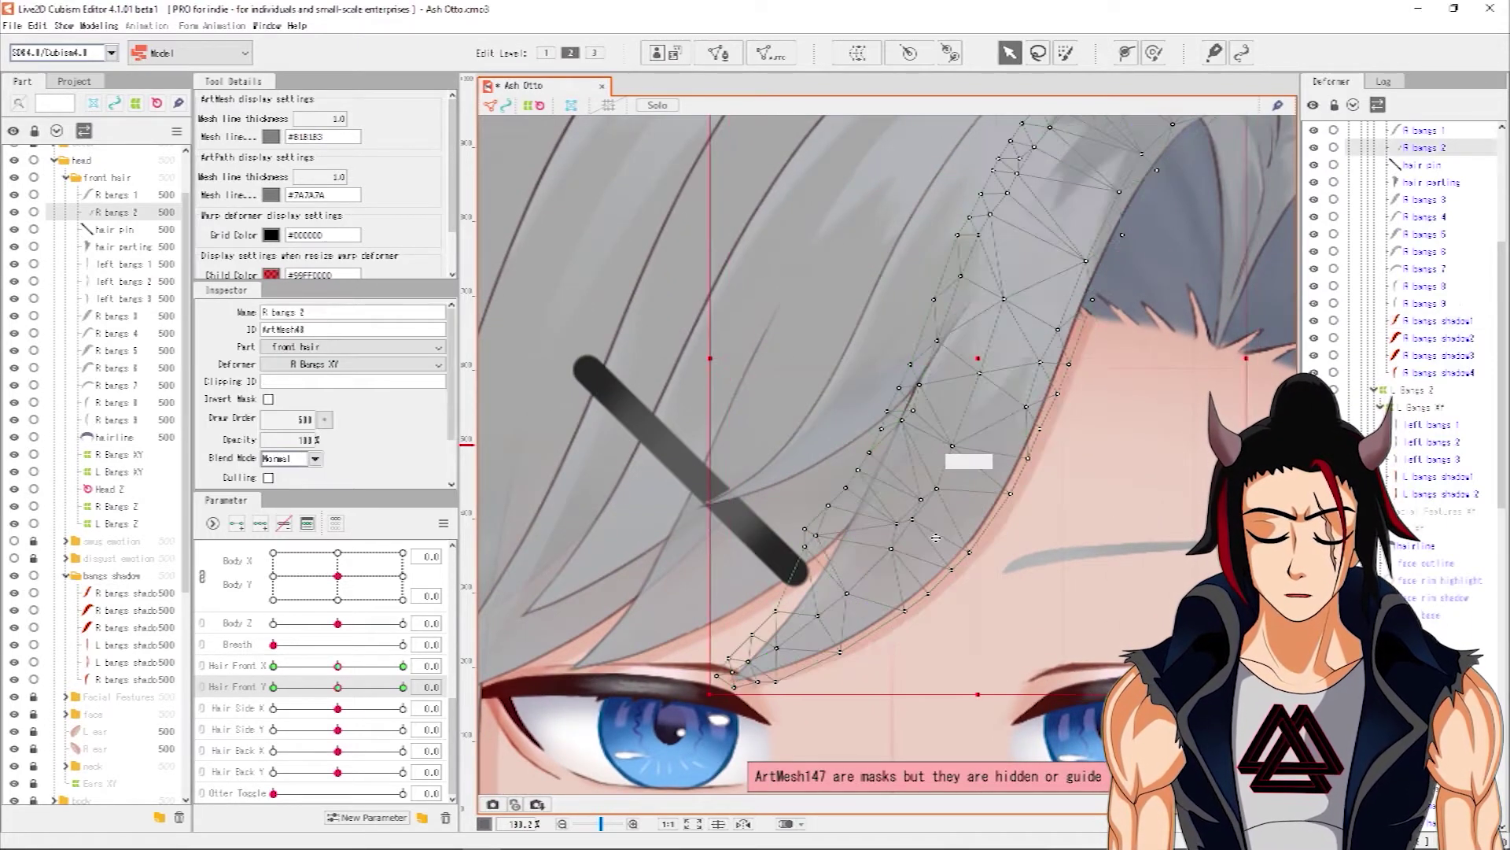
{"action": "left_click_drag", "start_coordinate": [337, 687], "coordinate": [273, 687]}
{"action": "left_click", "coordinate": [985, 515]}
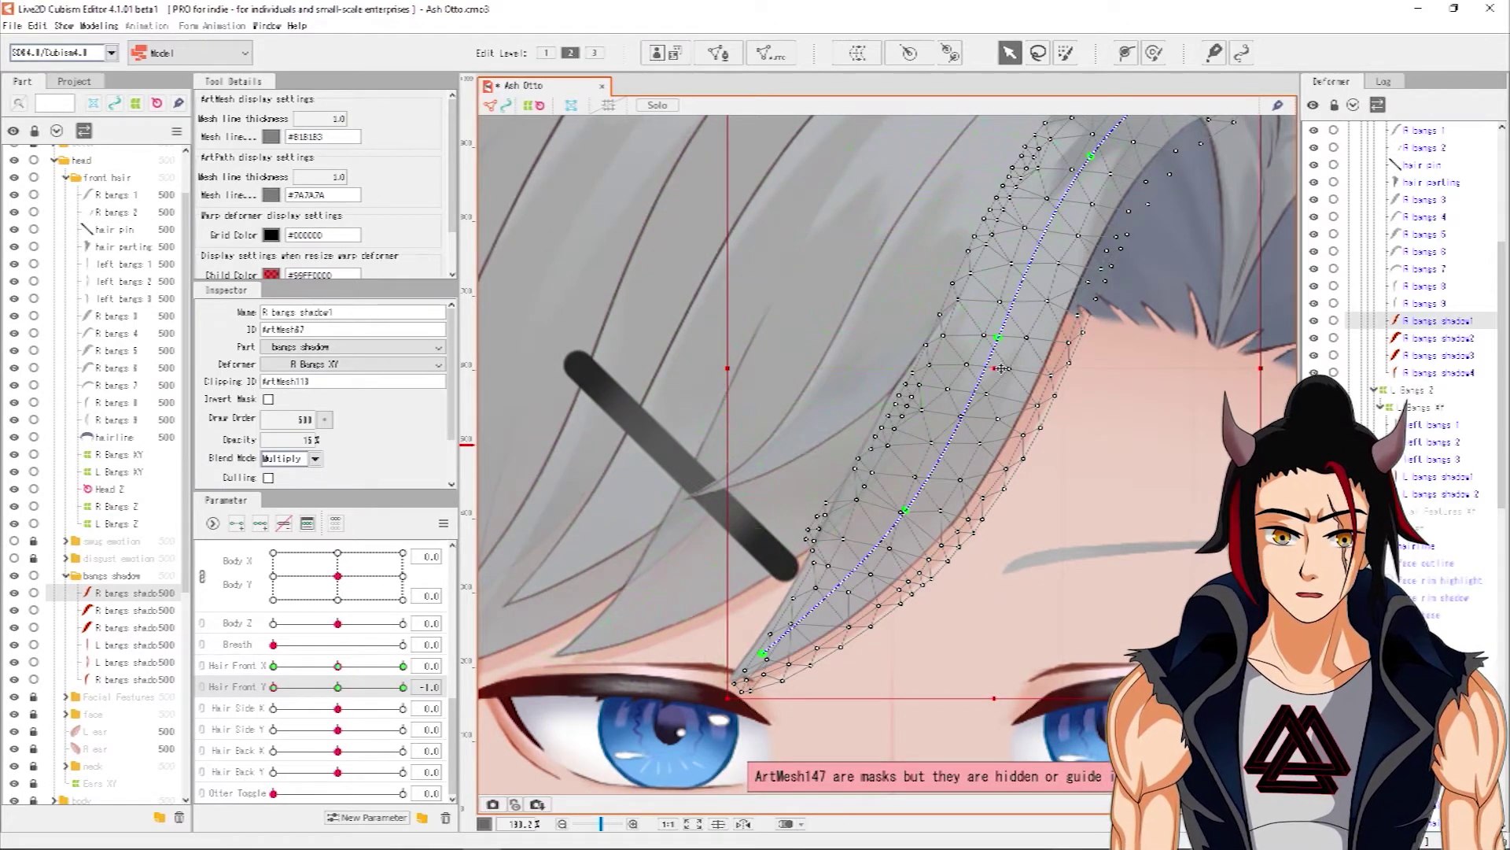
{"action": "left_click_drag", "start_coordinate": [1002, 369], "coordinate": [1007, 376]}
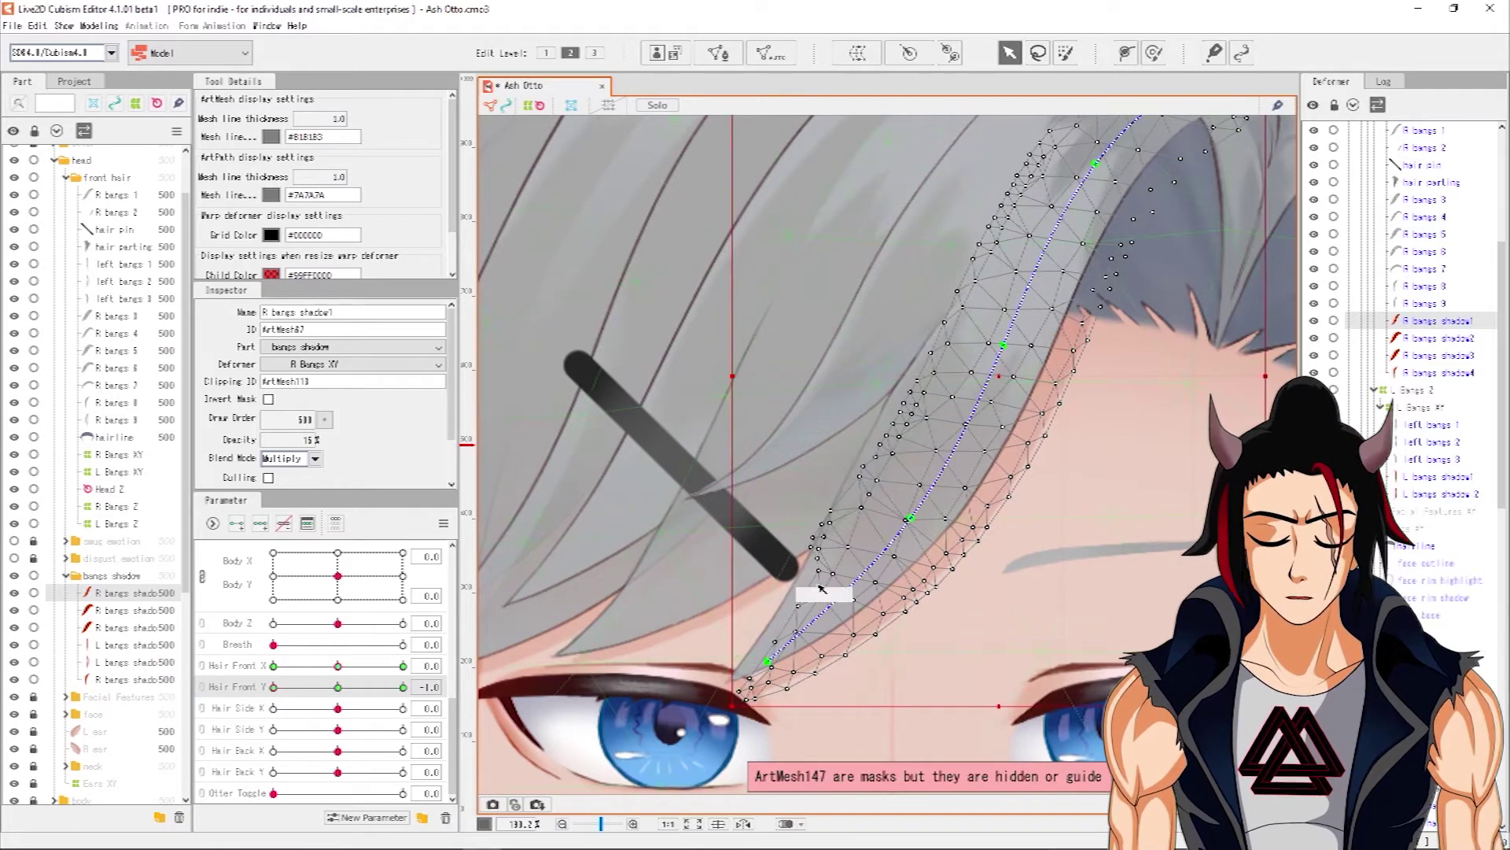
{"action": "scroll", "coordinate": [841, 572], "scroll_direction": "down", "scroll_amount": 7}
{"action": "left_click", "coordinate": [1099, 625]}
{"action": "scroll", "coordinate": [870, 560], "scroll_direction": "up", "scroll_amount": 5}
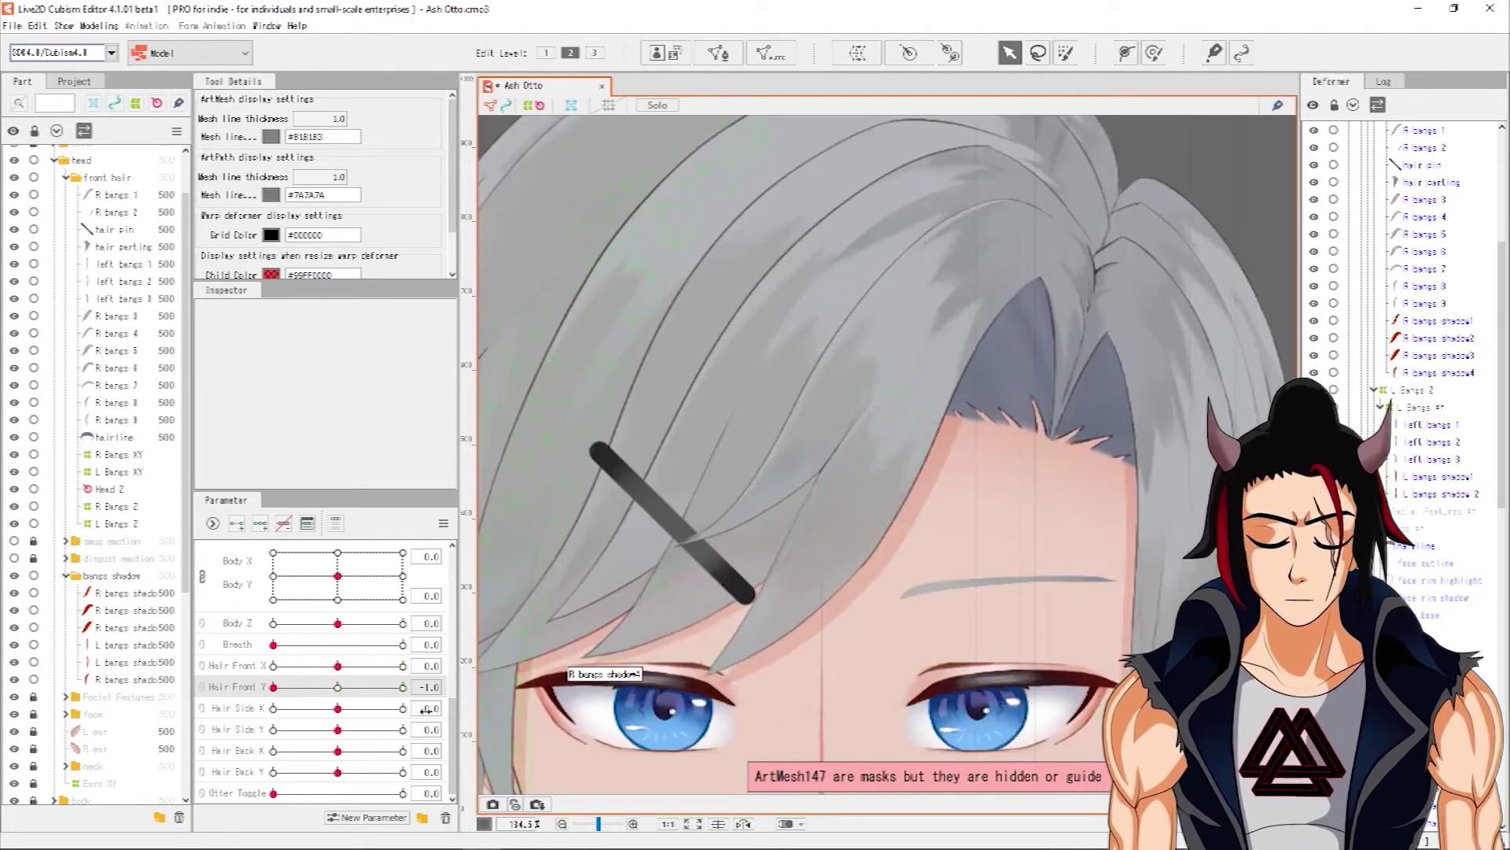
- Preview Hair Front Y with the shifted shadow, undo the last change, reset Hair Front Y to 0, and deselect the mesh
{"action": "left_click_drag", "start_coordinate": [429, 686], "coordinate": [435, 687]}
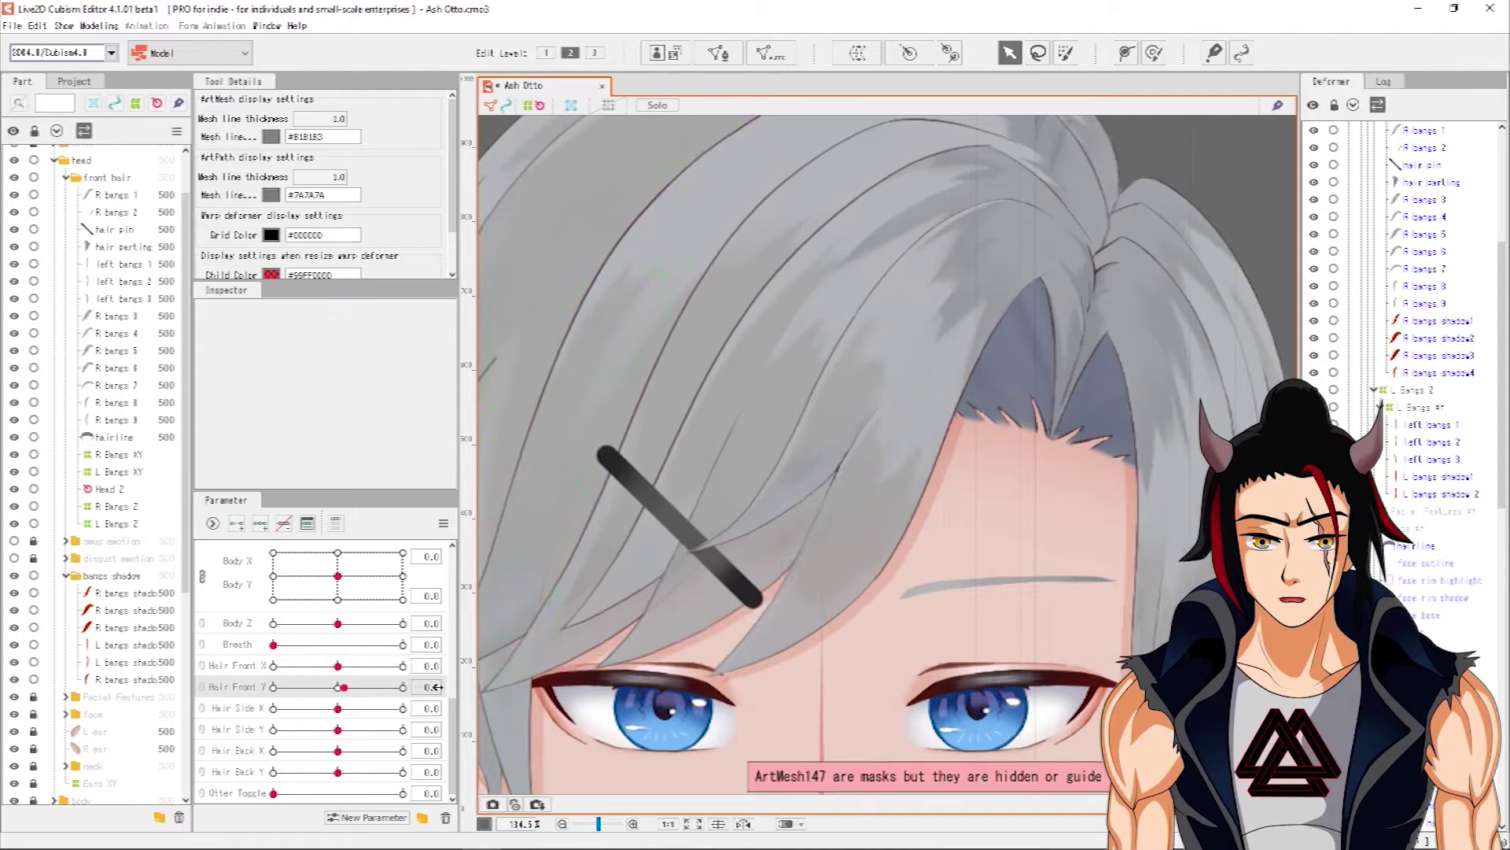
{"action": "key", "text": "ctrl+z"}
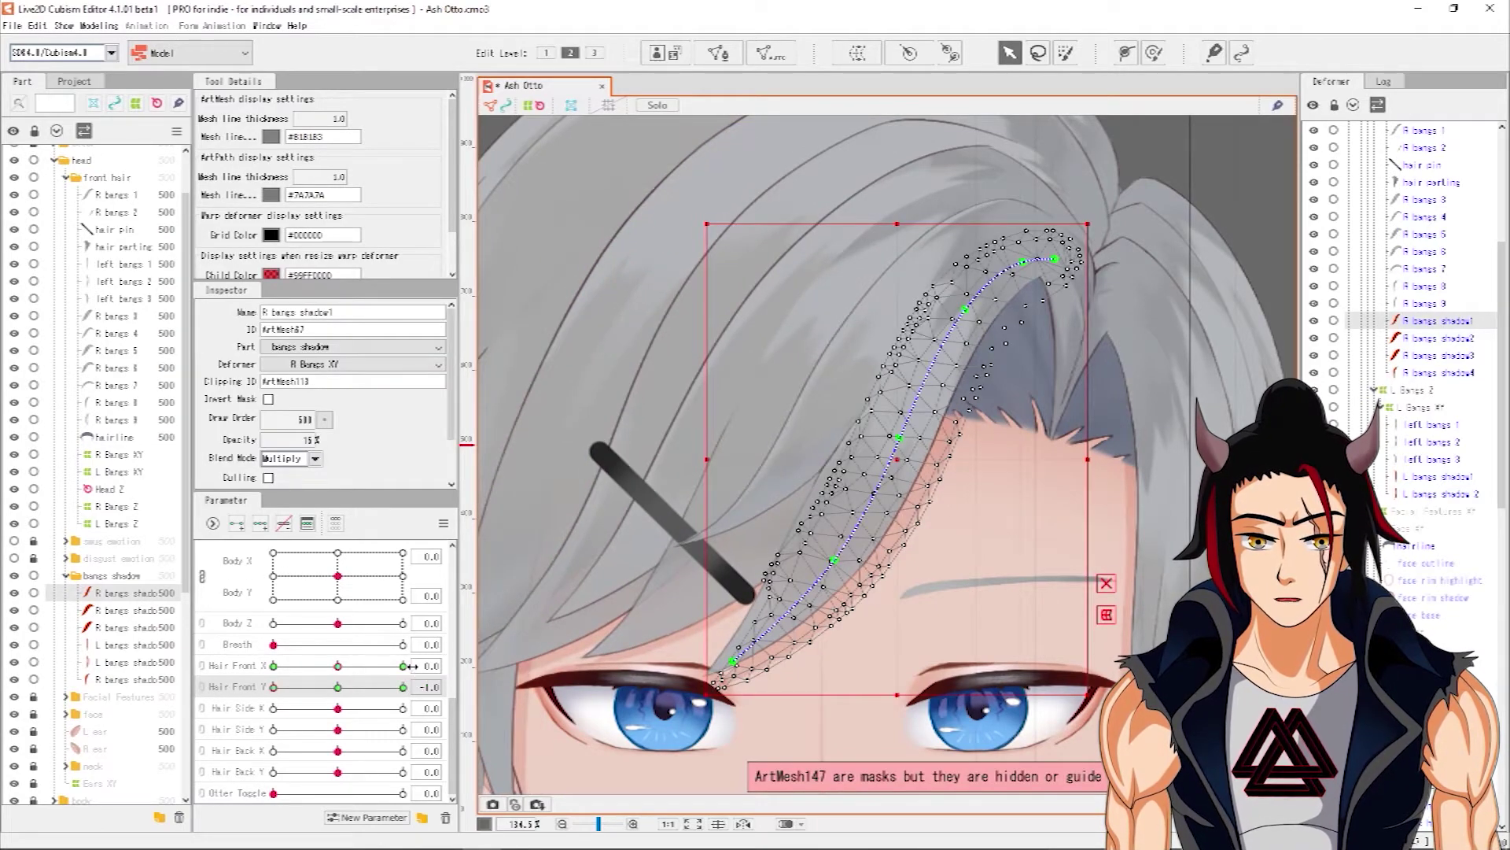
{"action": "left_click", "coordinate": [338, 687]}
{"action": "scroll", "coordinate": [1054, 534], "scroll_direction": "down", "scroll_amount": 3}
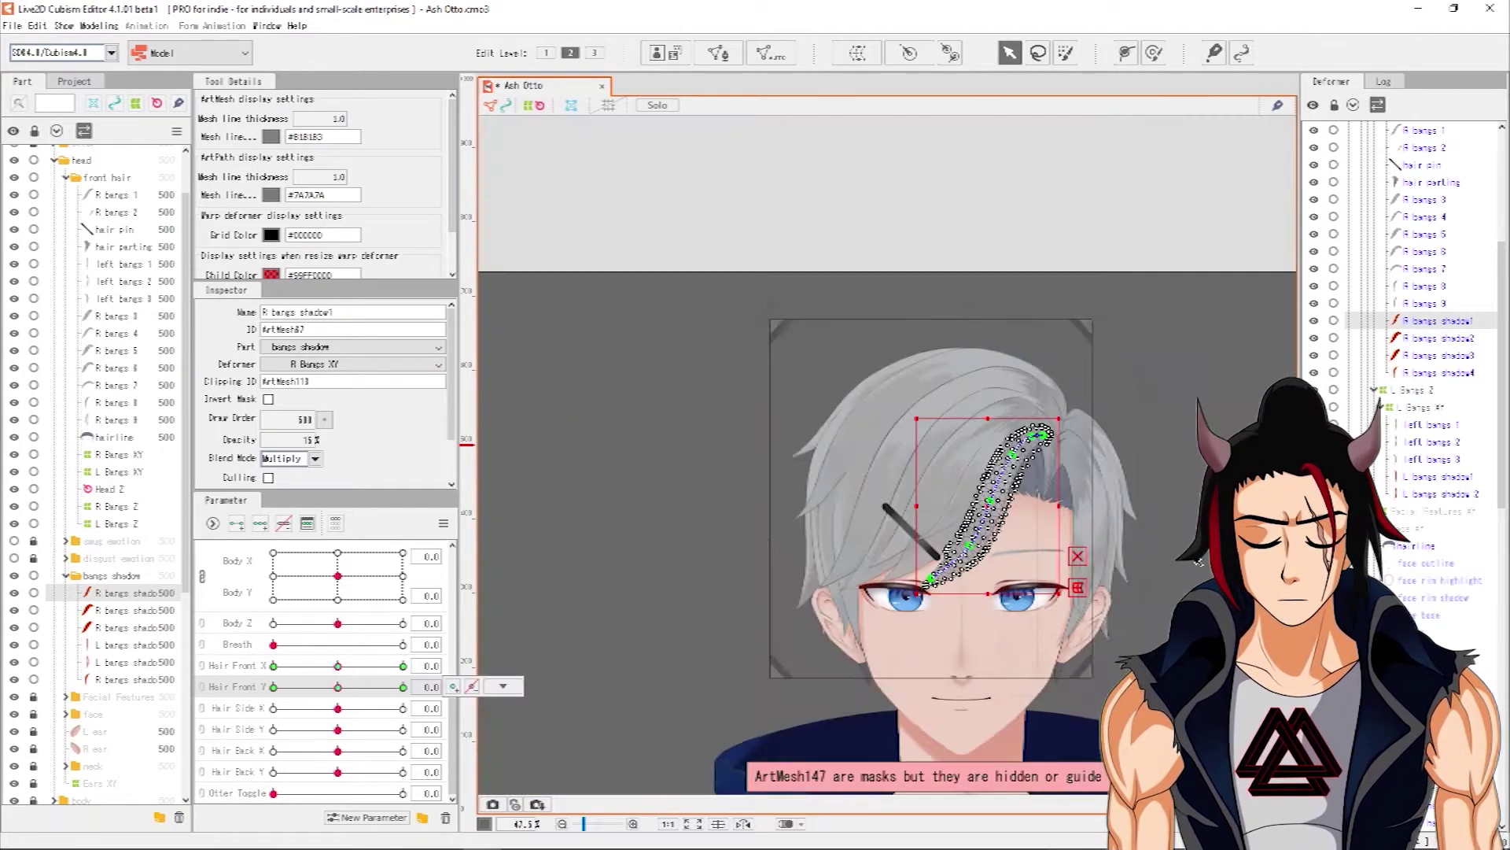
{"action": "left_click", "coordinate": [1197, 562]}
{"action": "scroll", "coordinate": [1101, 535], "scroll_direction": "up", "scroll_amount": 4}
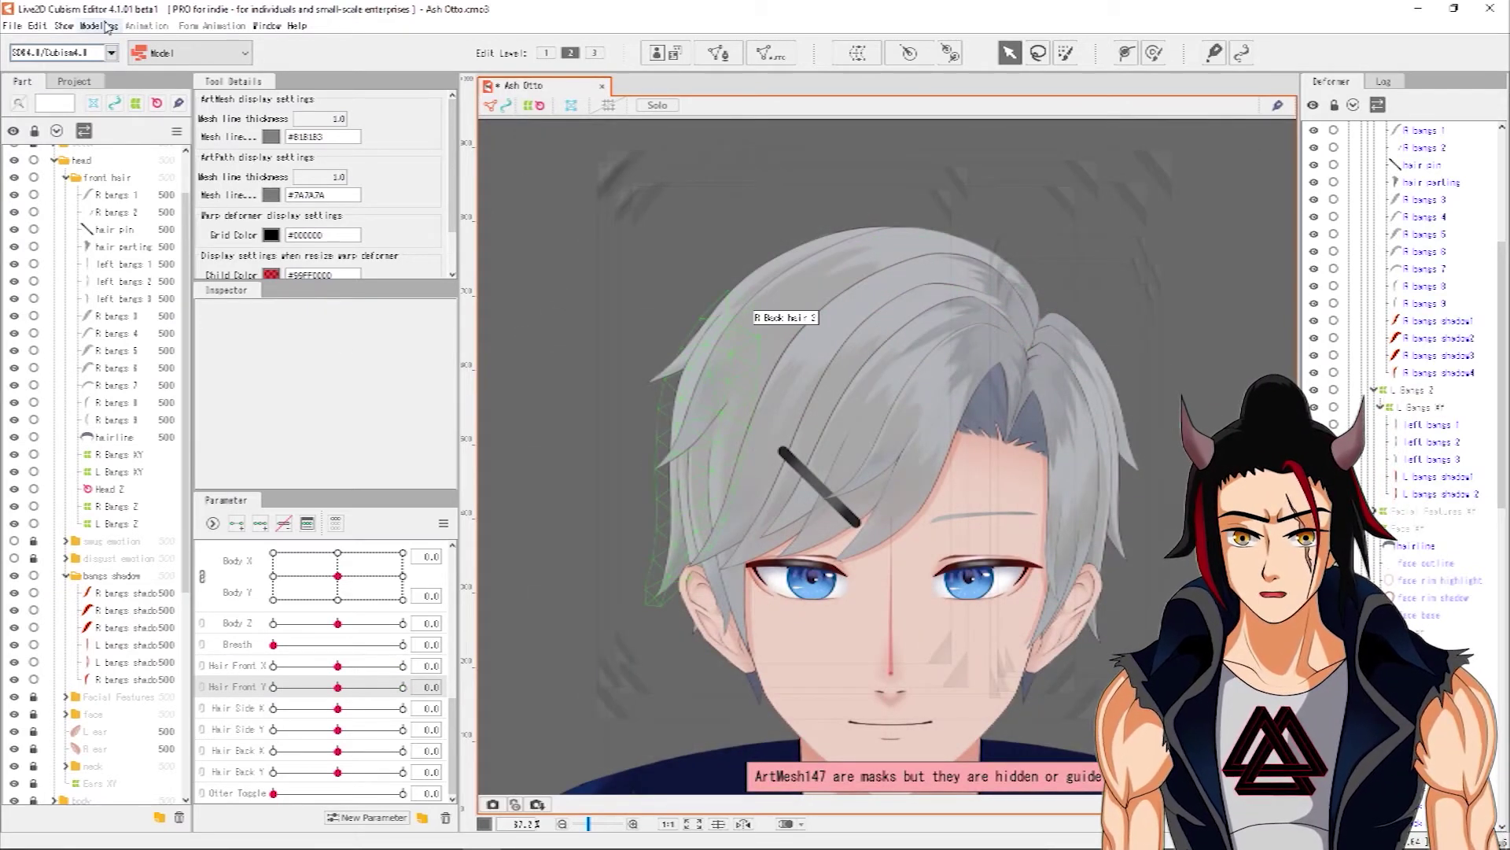
- Sweep Angle Z to examine the head tilt and how the hair follows it, resetting it to 0
{"action": "scroll", "coordinate": [272, 600], "scroll_direction": "up", "scroll_amount": 3}
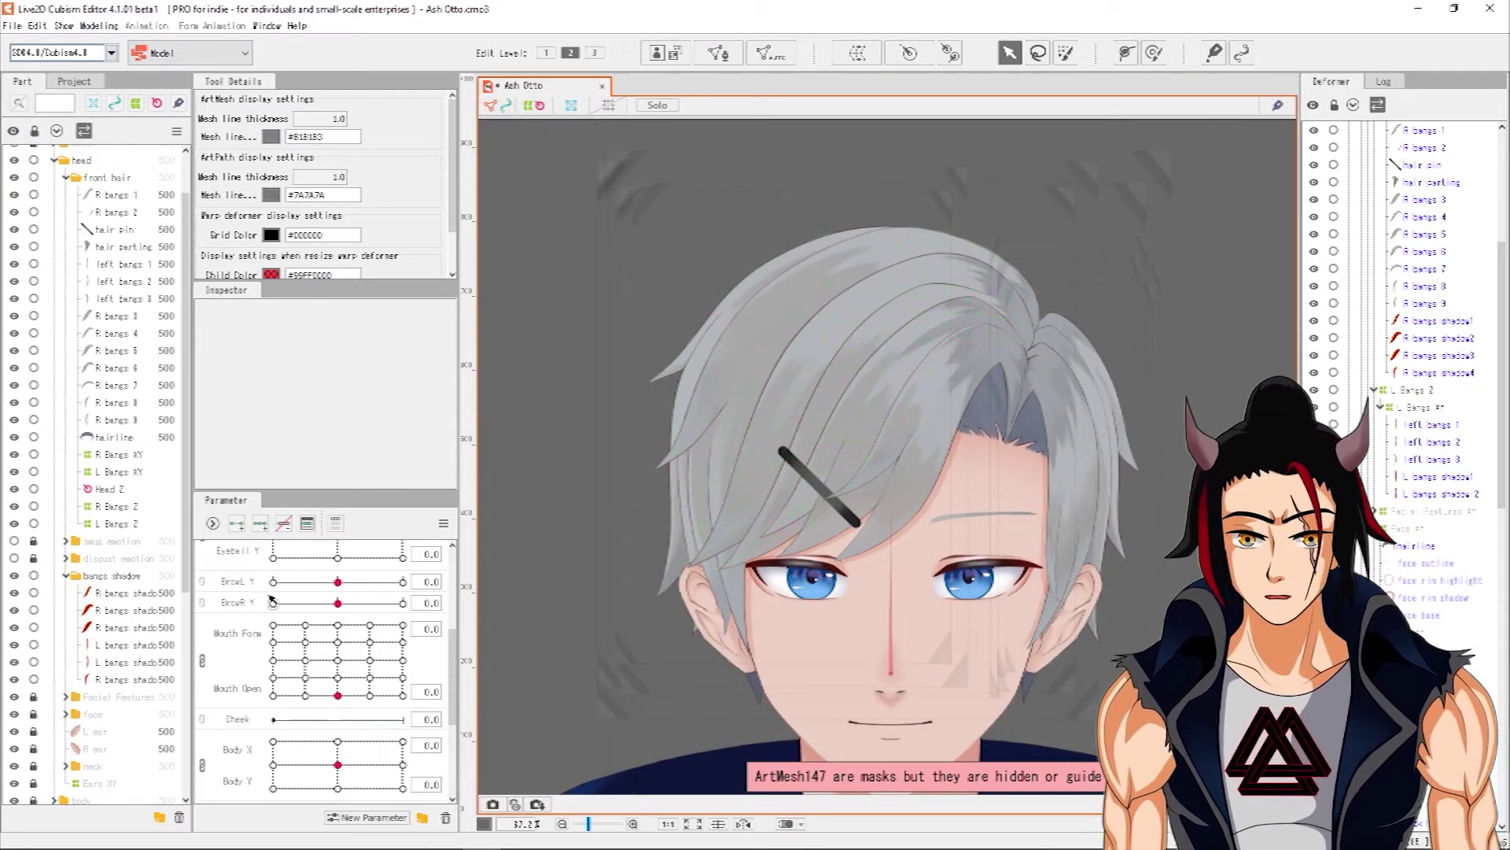
{"action": "scroll", "coordinate": [251, 604], "scroll_direction": "up", "scroll_amount": 3}
{"action": "left_click", "coordinate": [240, 627]}
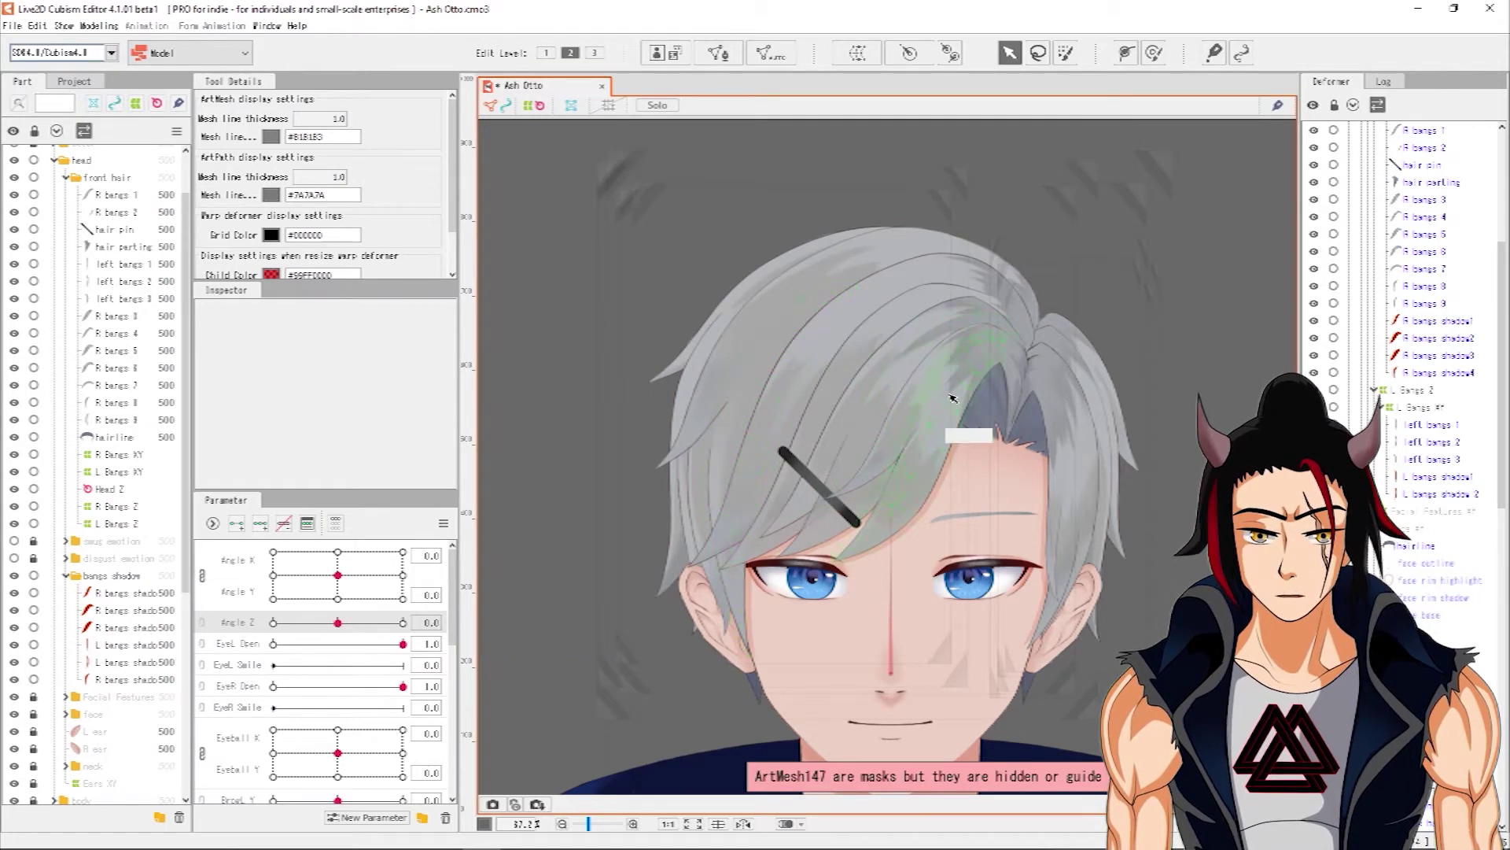
{"action": "left_click_drag", "start_coordinate": [432, 625], "coordinate": [337, 623]}
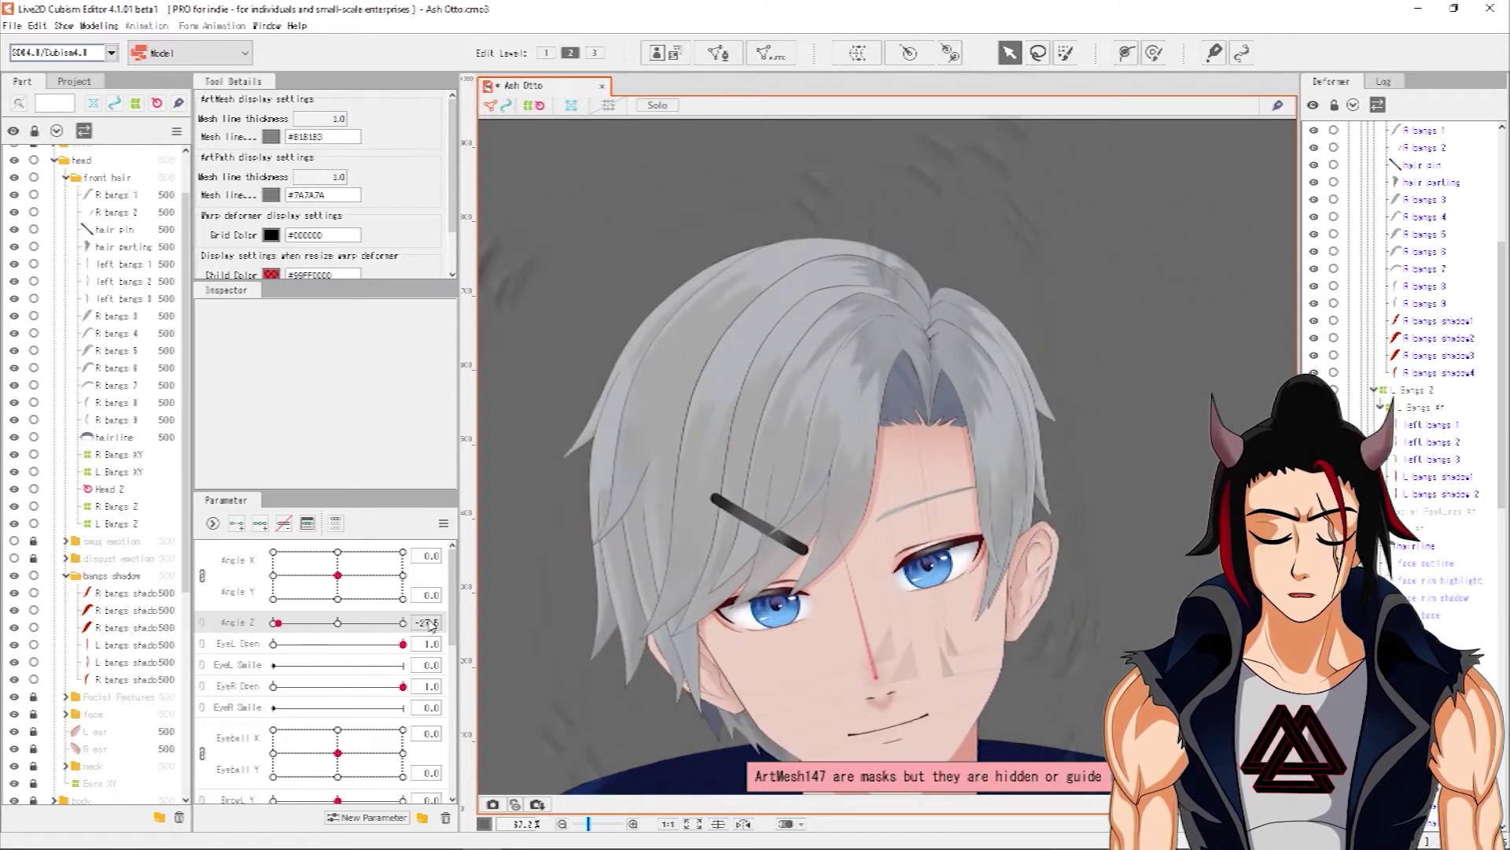
- Select the R Bangs XY warp deformer and sweep Angle X to examine its deformation, resetting it to 0
{"action": "scroll", "coordinate": [1412, 307], "scroll_direction": "up", "scroll_amount": 5}
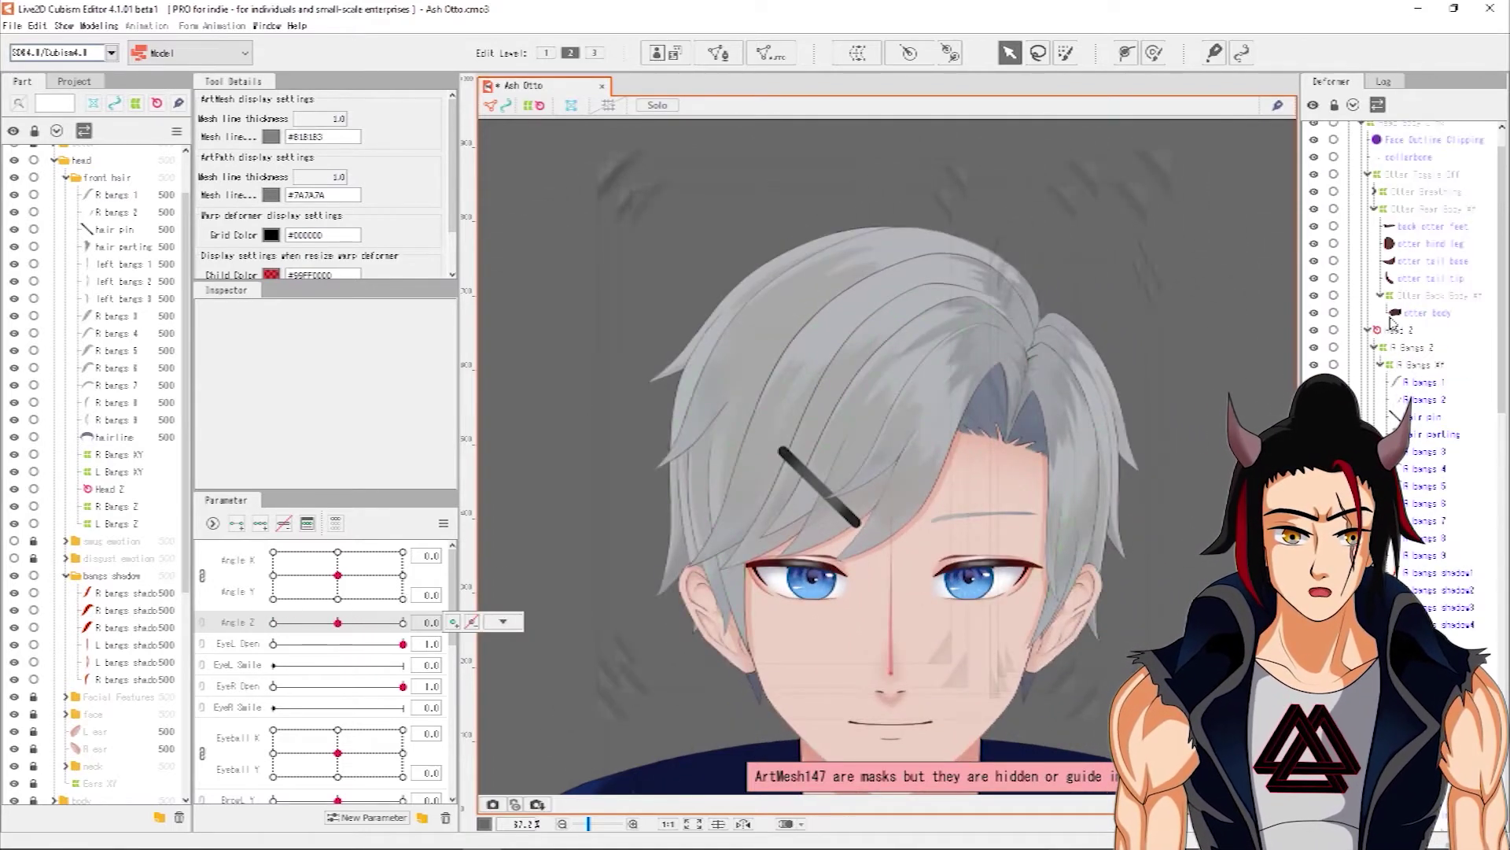
{"action": "left_click", "coordinate": [1416, 365]}
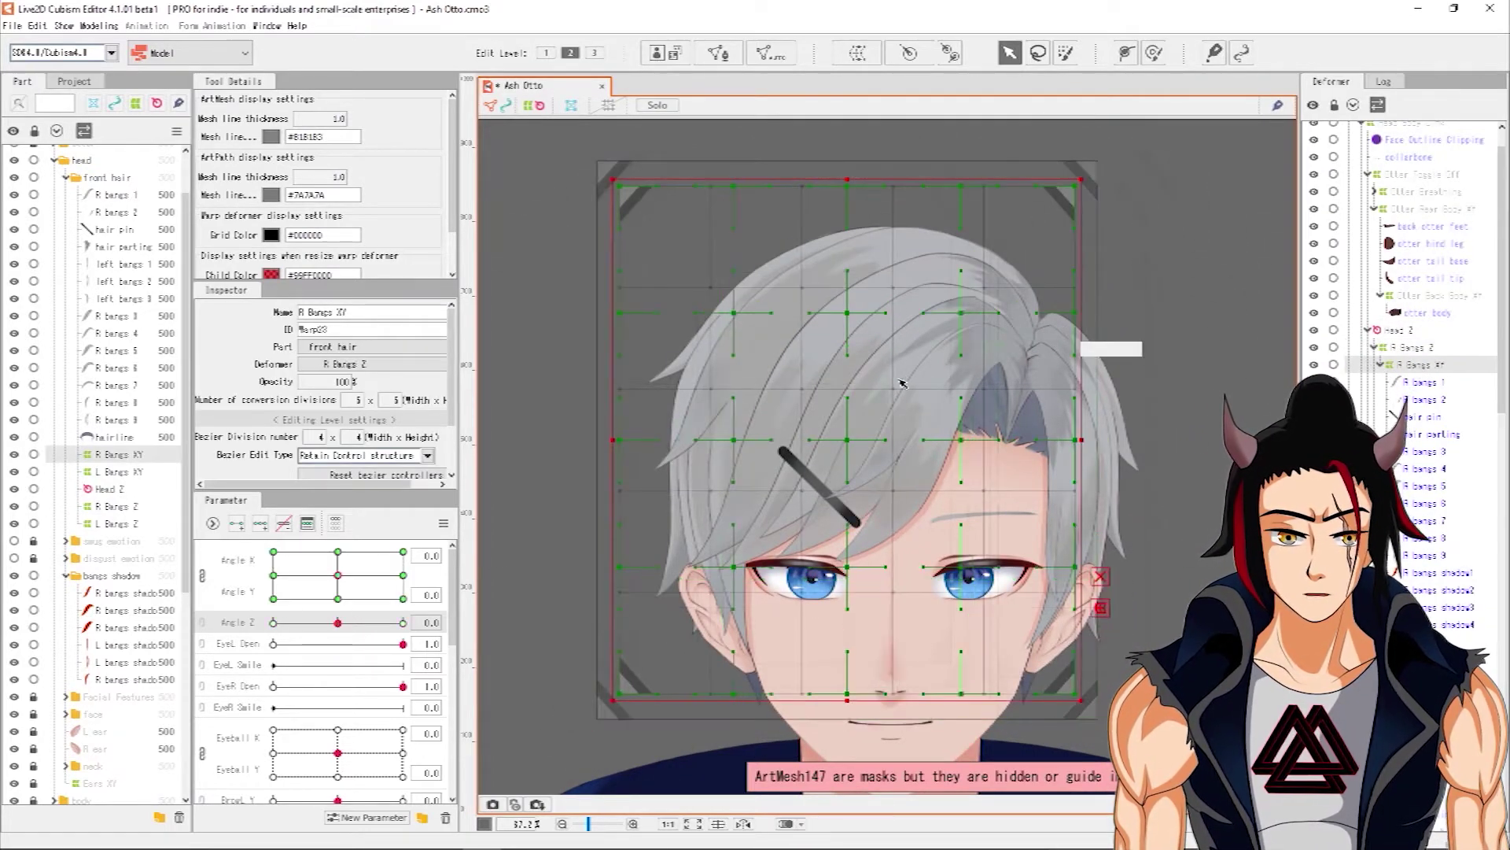
{"action": "mouse_move", "coordinate": [422, 560]}
{"action": "left_mouse_down"}
{"action": "mouse_move", "coordinate": [341, 558]}
{"action": "mouse_move", "coordinate": [504, 562]}
{"action": "mouse_move", "coordinate": [420, 566]}
{"action": "left_mouse_up"}
{"action": "left_click", "coordinate": [340, 576]}
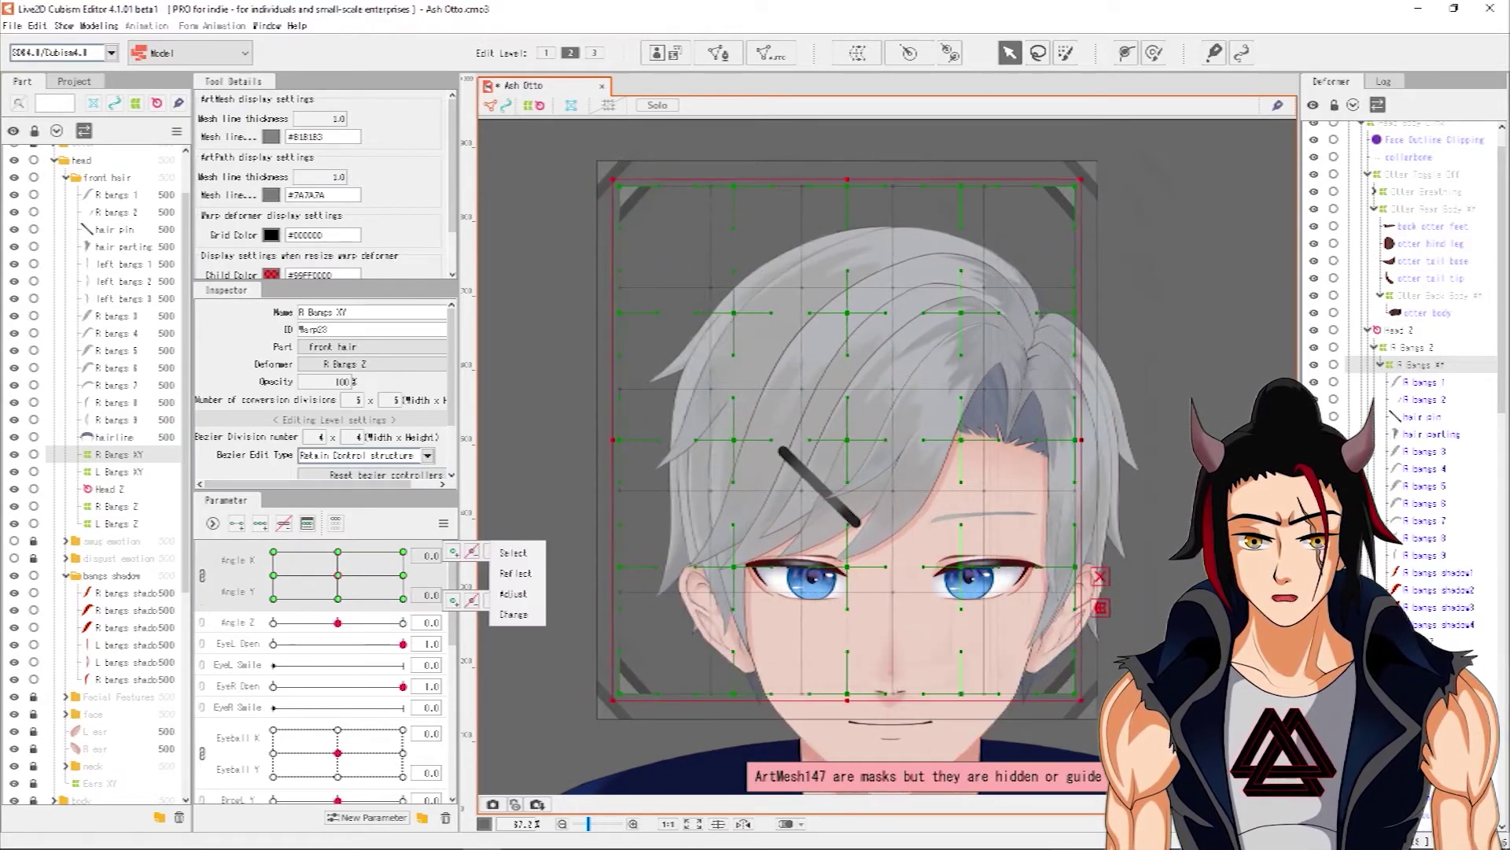
- Select the R Bangs Z warp deformer and turn Angle Z to 30 to examine its deformation with the head tilt
{"action": "left_click", "coordinate": [1400, 350]}
{"action": "left_click", "coordinate": [1440, 353]}
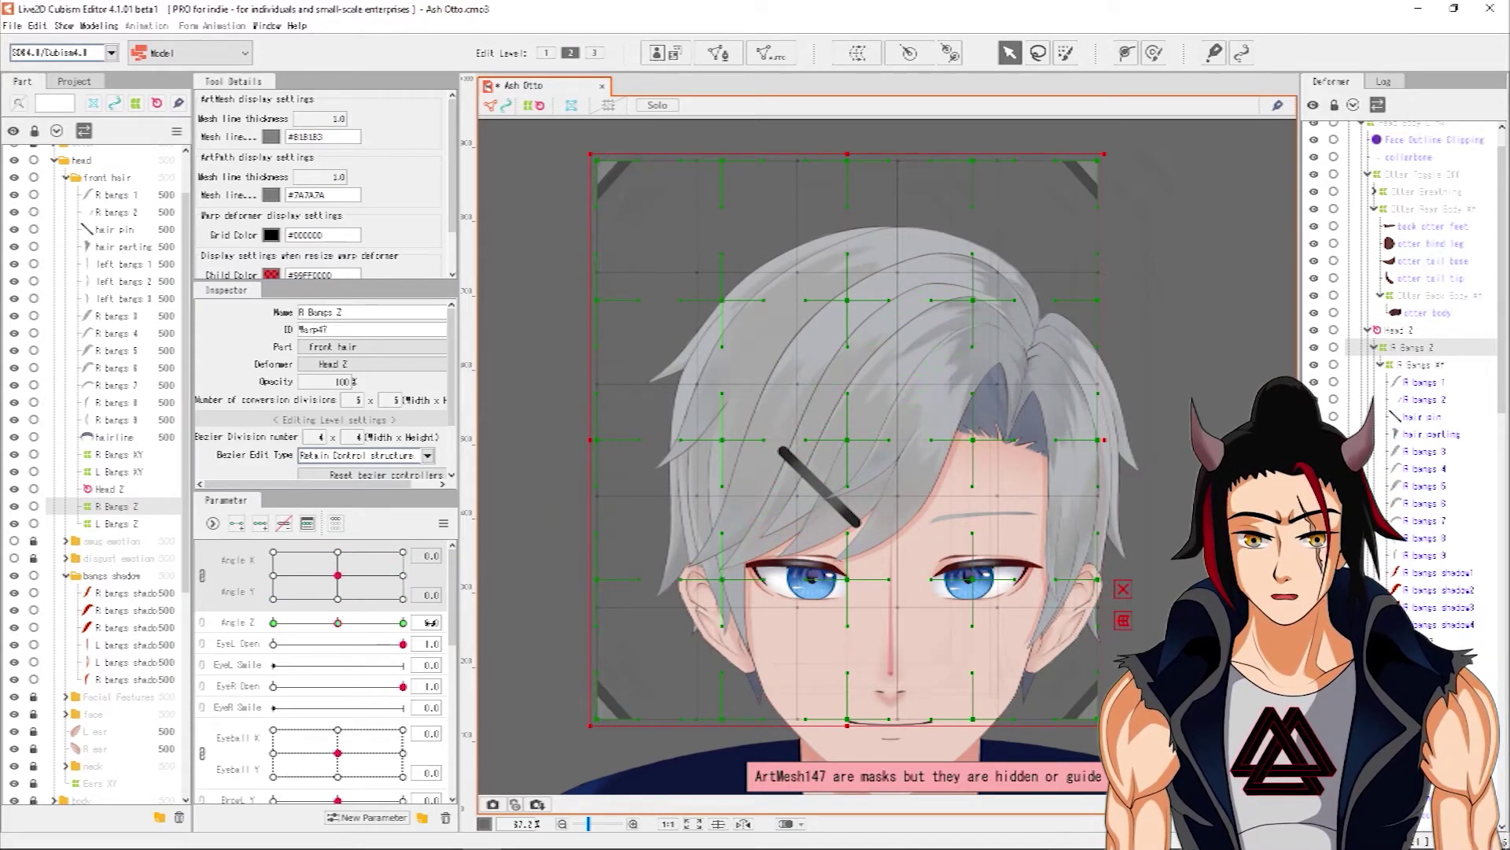
{"action": "left_click_drag", "start_coordinate": [430, 622], "coordinate": [437, 622]}
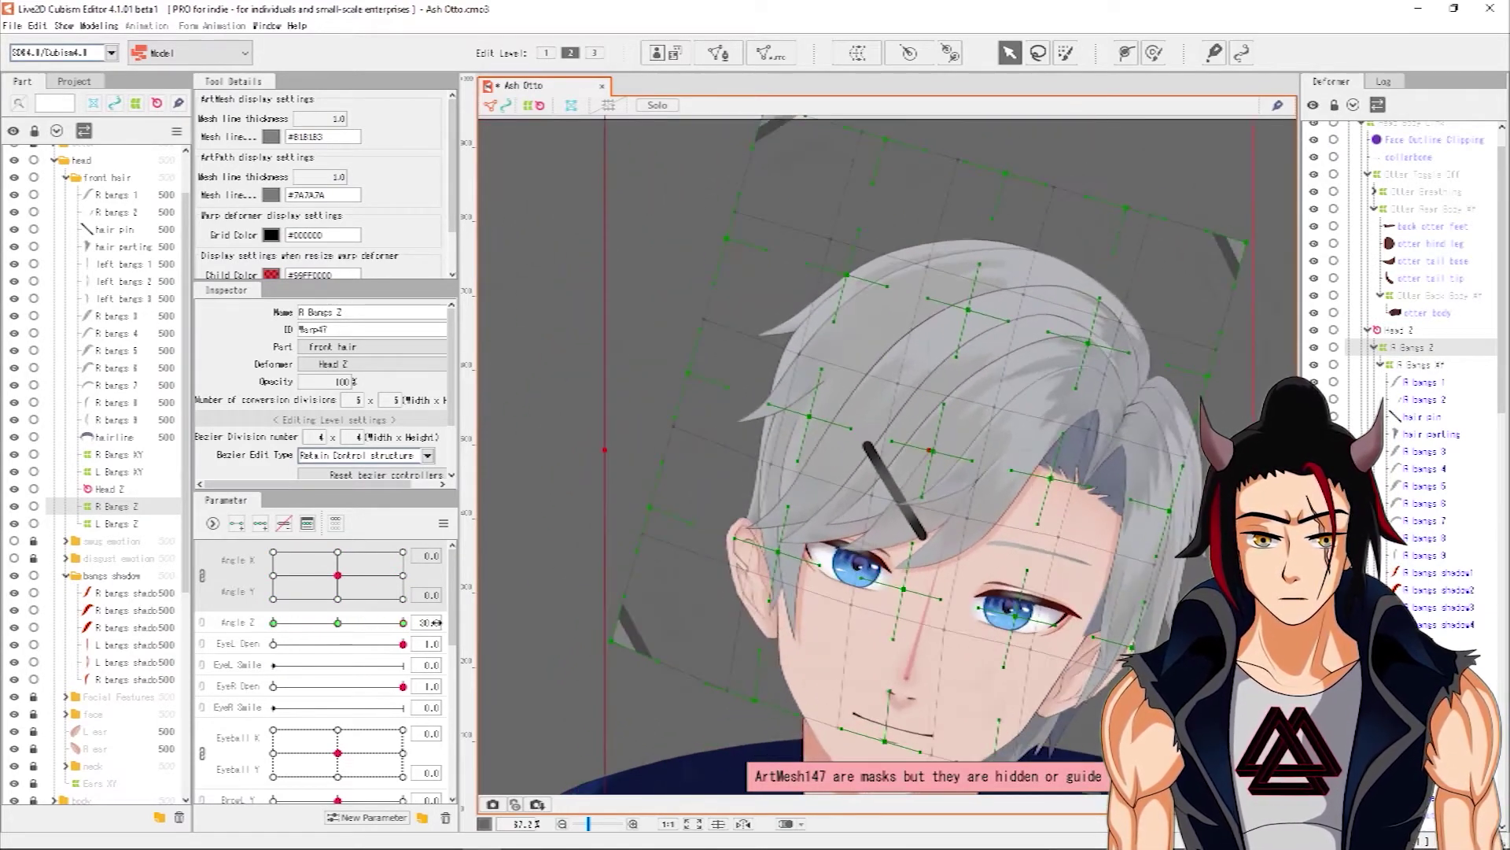
- Sweep Angle Z back from the full tilt to examine the R Bangs Z deformation, reset it to 0, and deselect the deformer
{"action": "left_click_drag", "start_coordinate": [836, 596], "coordinate": [807, 542]}
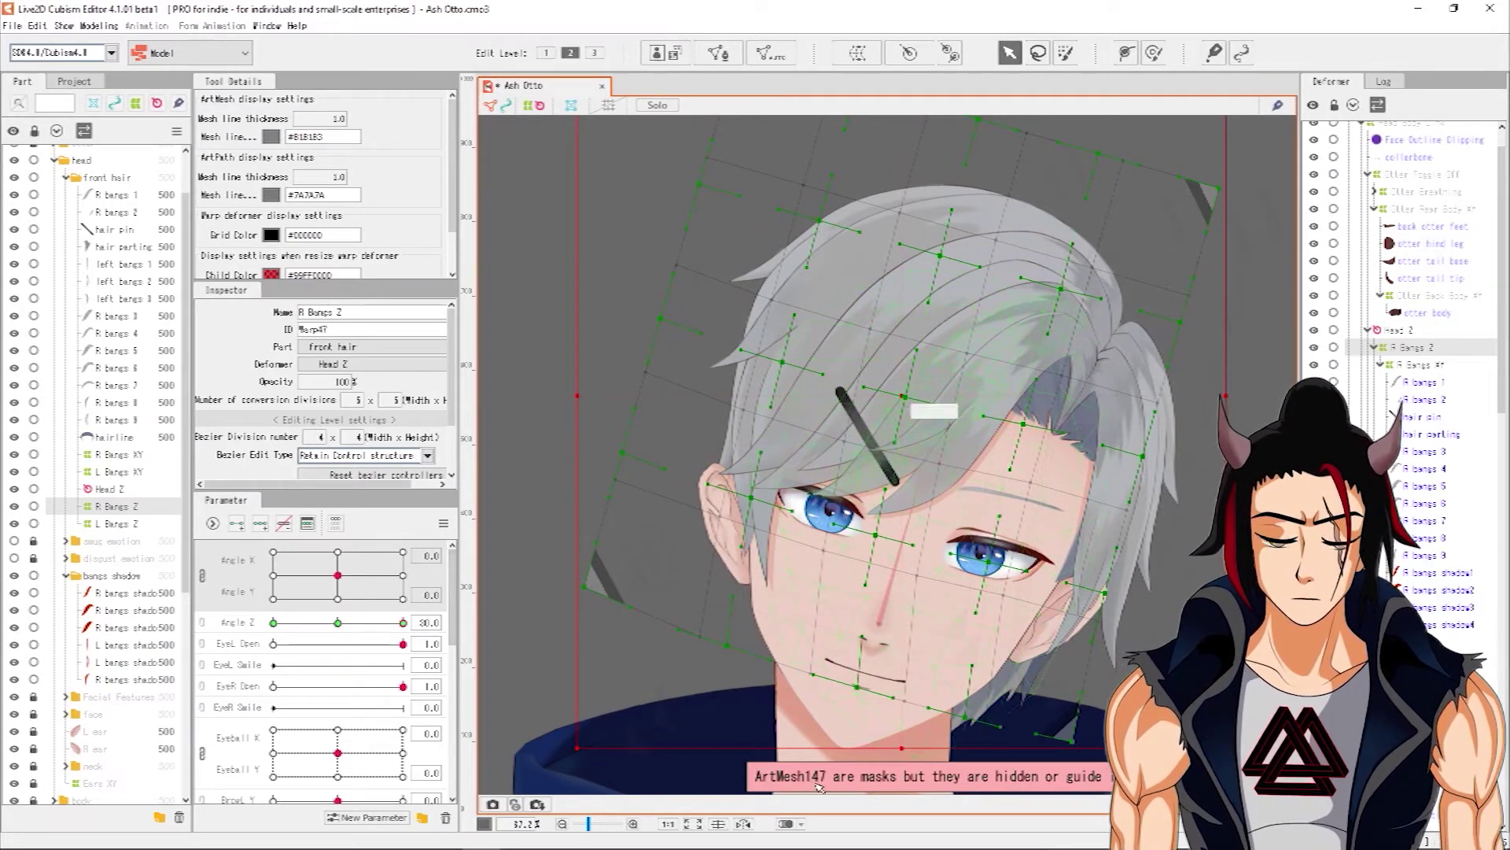
{"action": "mouse_move", "coordinate": [403, 622]}
{"action": "left_mouse_down"}
{"action": "mouse_move", "coordinate": [273, 623]}
{"action": "mouse_move", "coordinate": [443, 623]}
{"action": "mouse_move", "coordinate": [273, 622]}
{"action": "mouse_move", "coordinate": [403, 622]}
{"action": "left_mouse_up"}
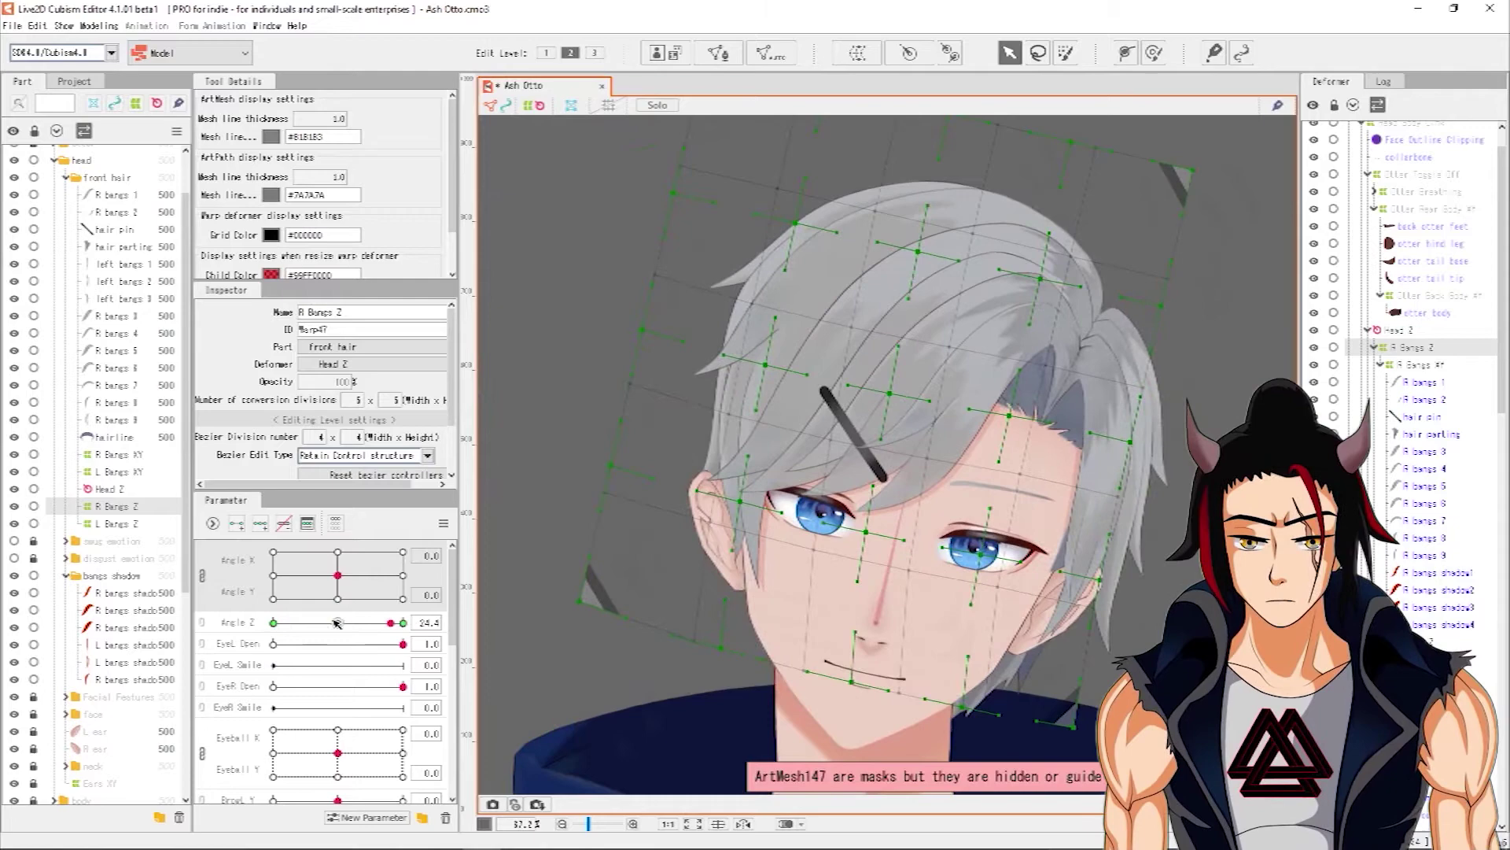
{"action": "left_click", "coordinate": [338, 623]}
{"action": "left_click", "coordinate": [504, 677]}
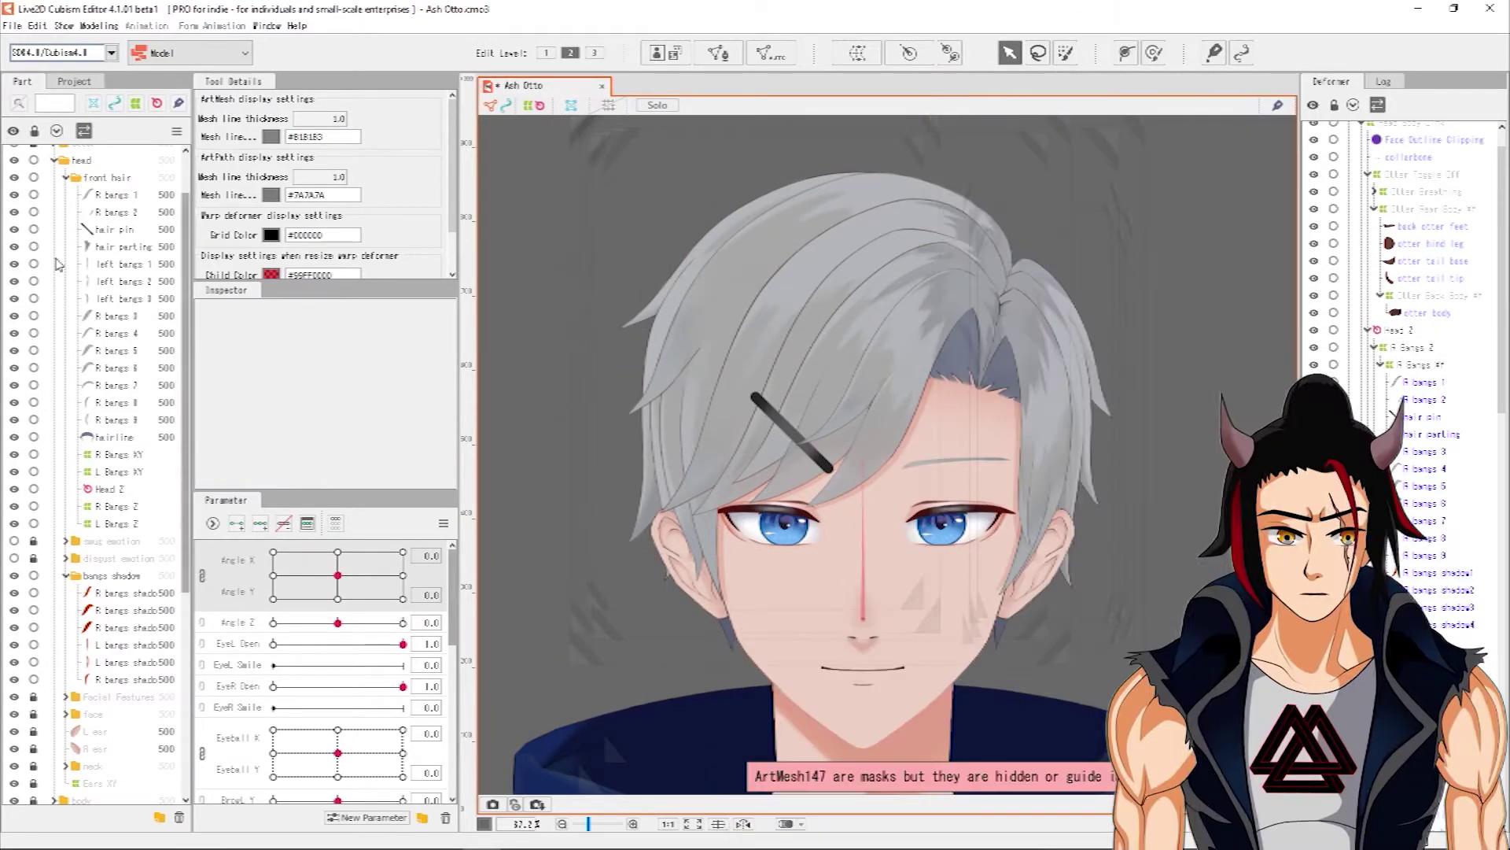
- Open the Physics/Scene Blending Settings, frame the character's head in the preview, and show the Front Hair physics group
{"action": "left_click", "coordinate": [100, 26]}
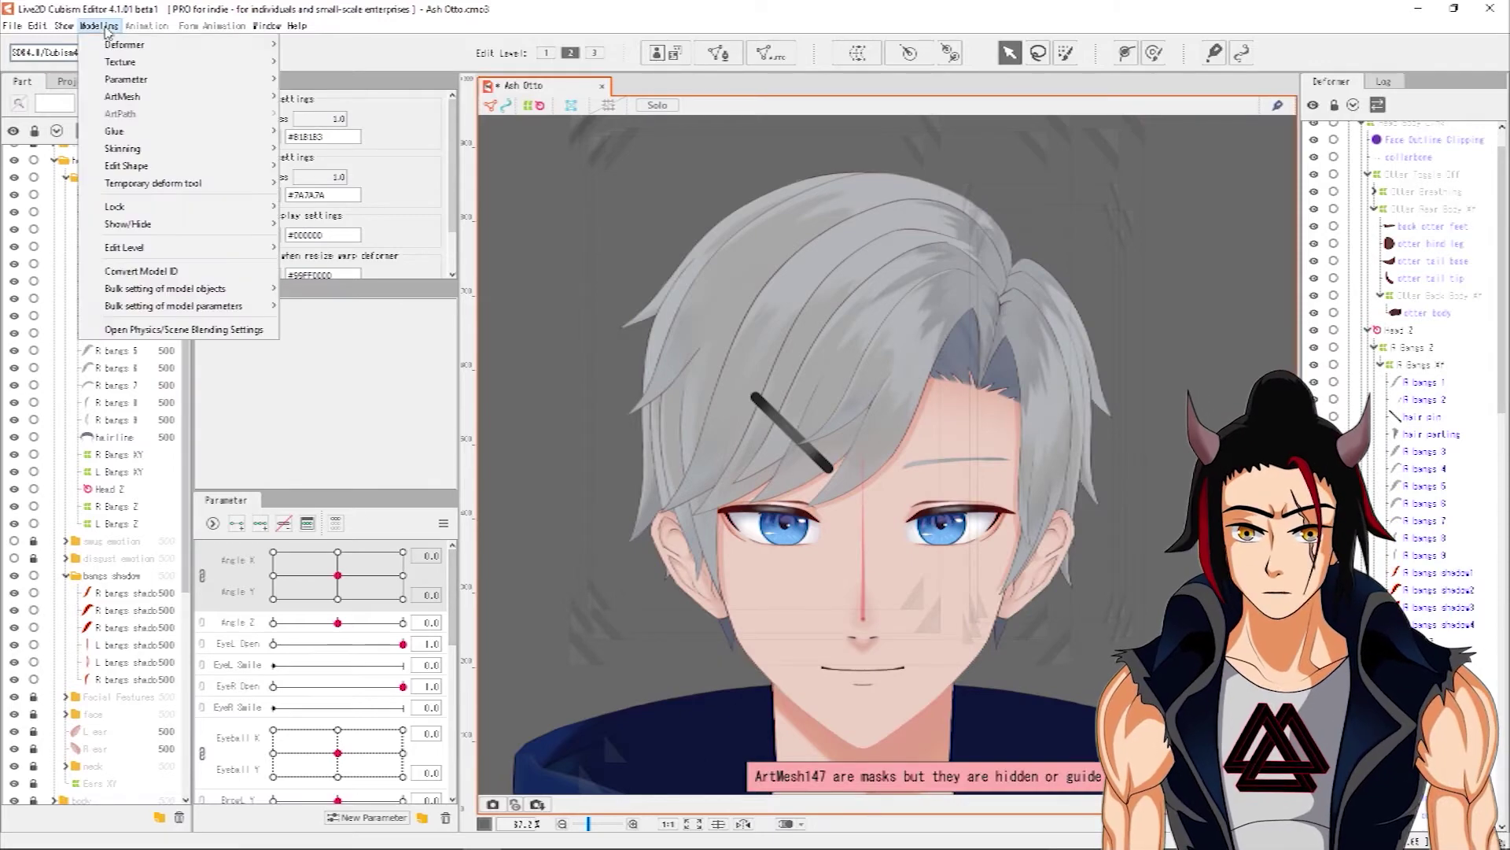
{"action": "left_click", "coordinate": [156, 330]}
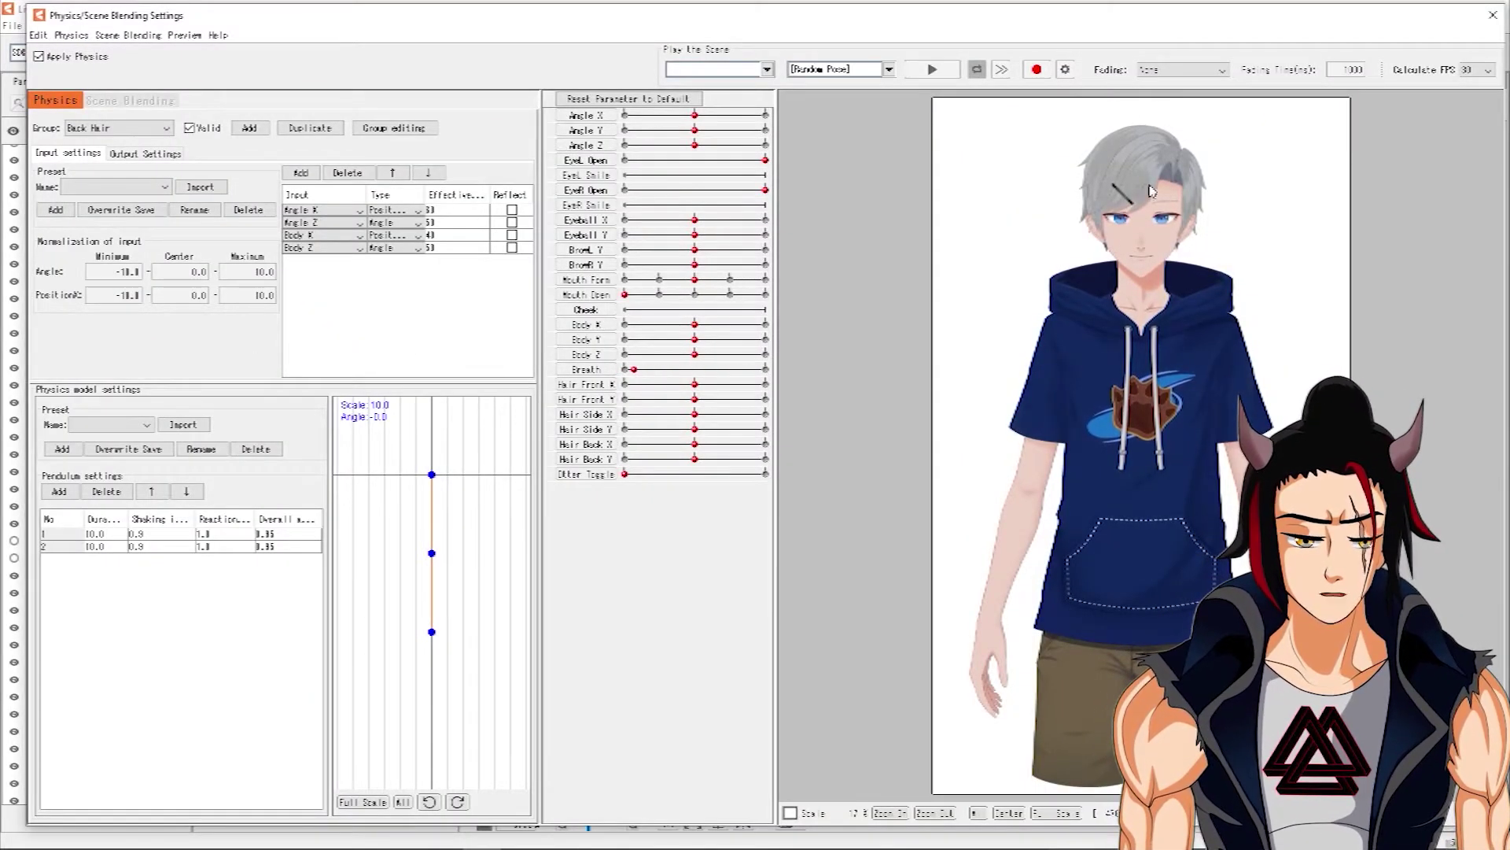
{"action": "scroll", "coordinate": [1150, 191], "scroll_direction": "up", "scroll_amount": 5}
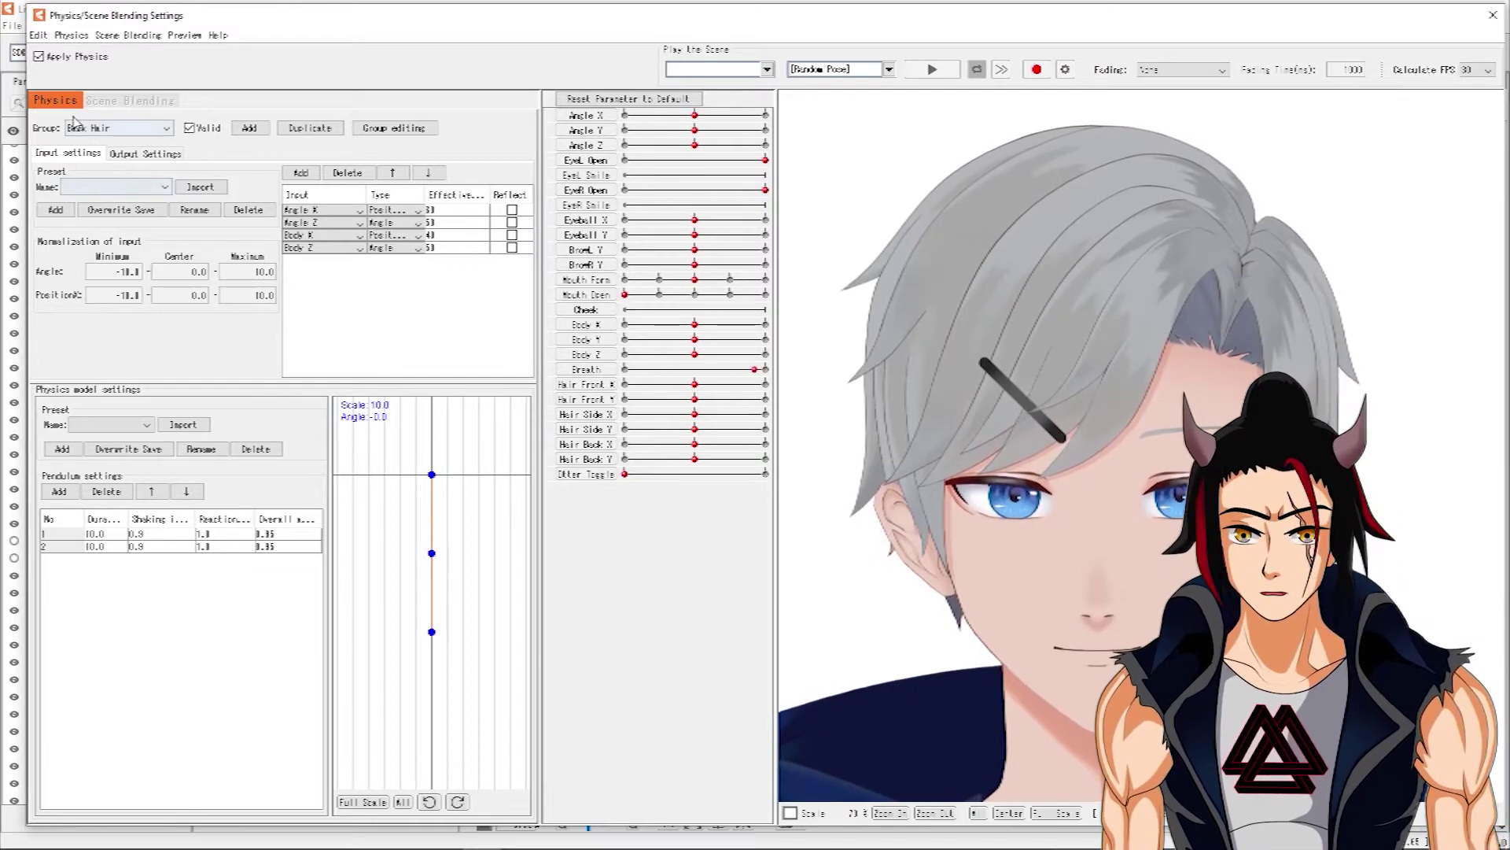
{"action": "left_click", "coordinate": [102, 128]}
{"action": "left_click", "coordinate": [94, 146]}
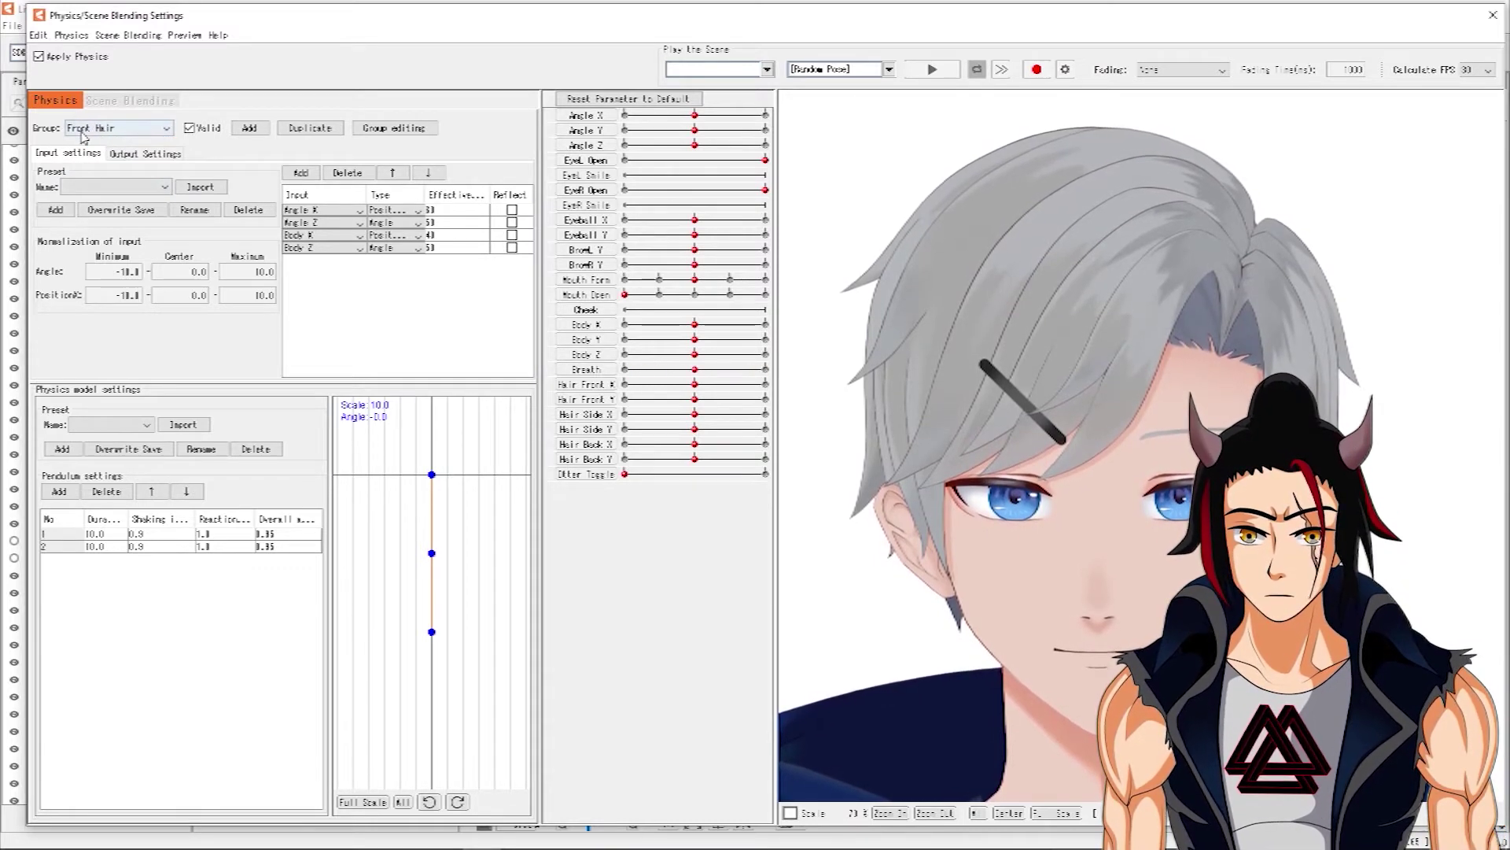
{"action": "left_click", "coordinate": [82, 132]}
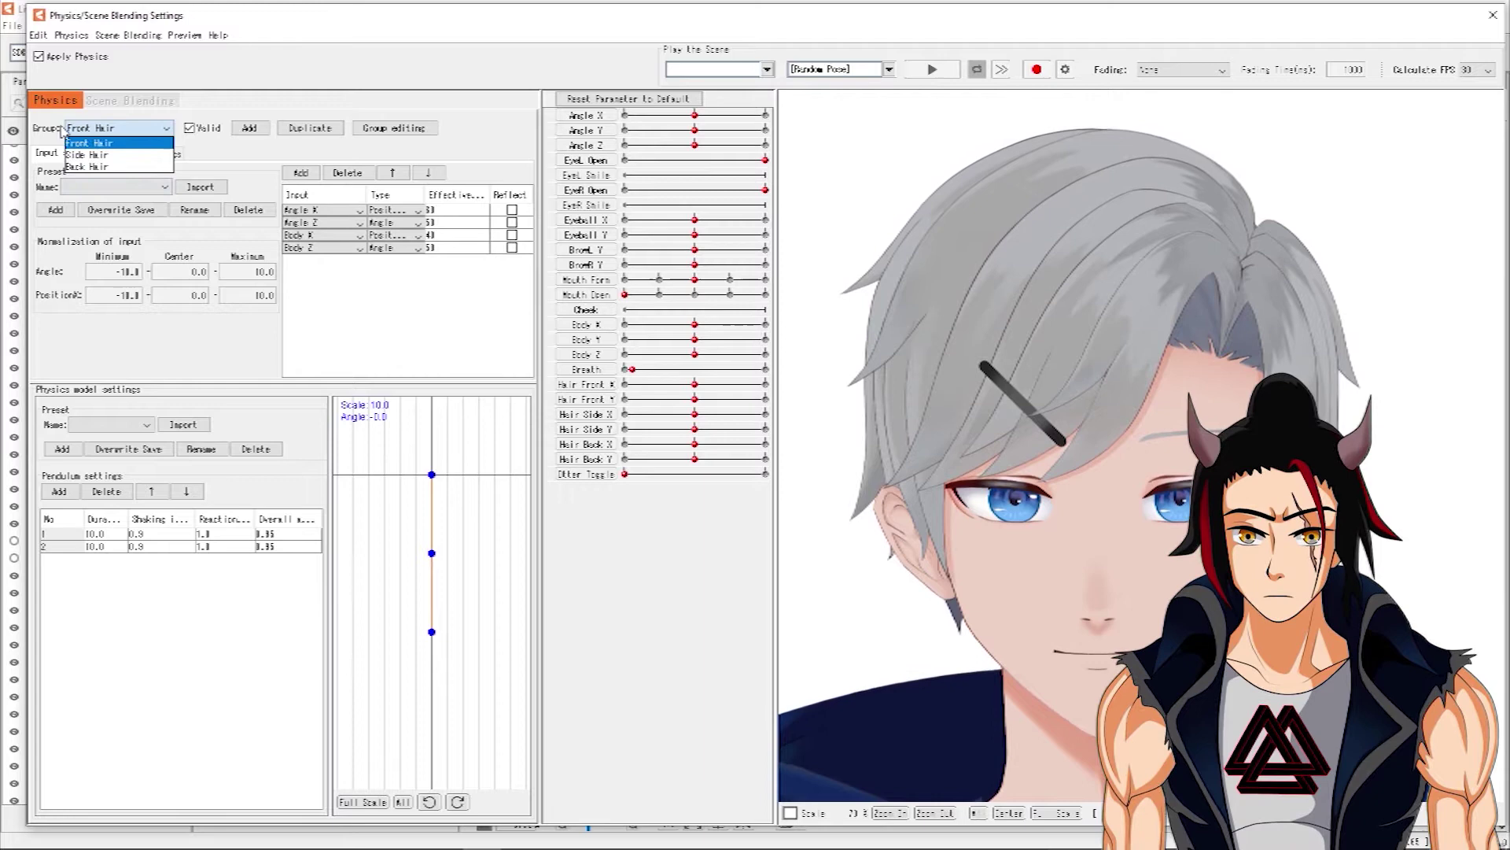
{"action": "left_click", "coordinate": [95, 144]}
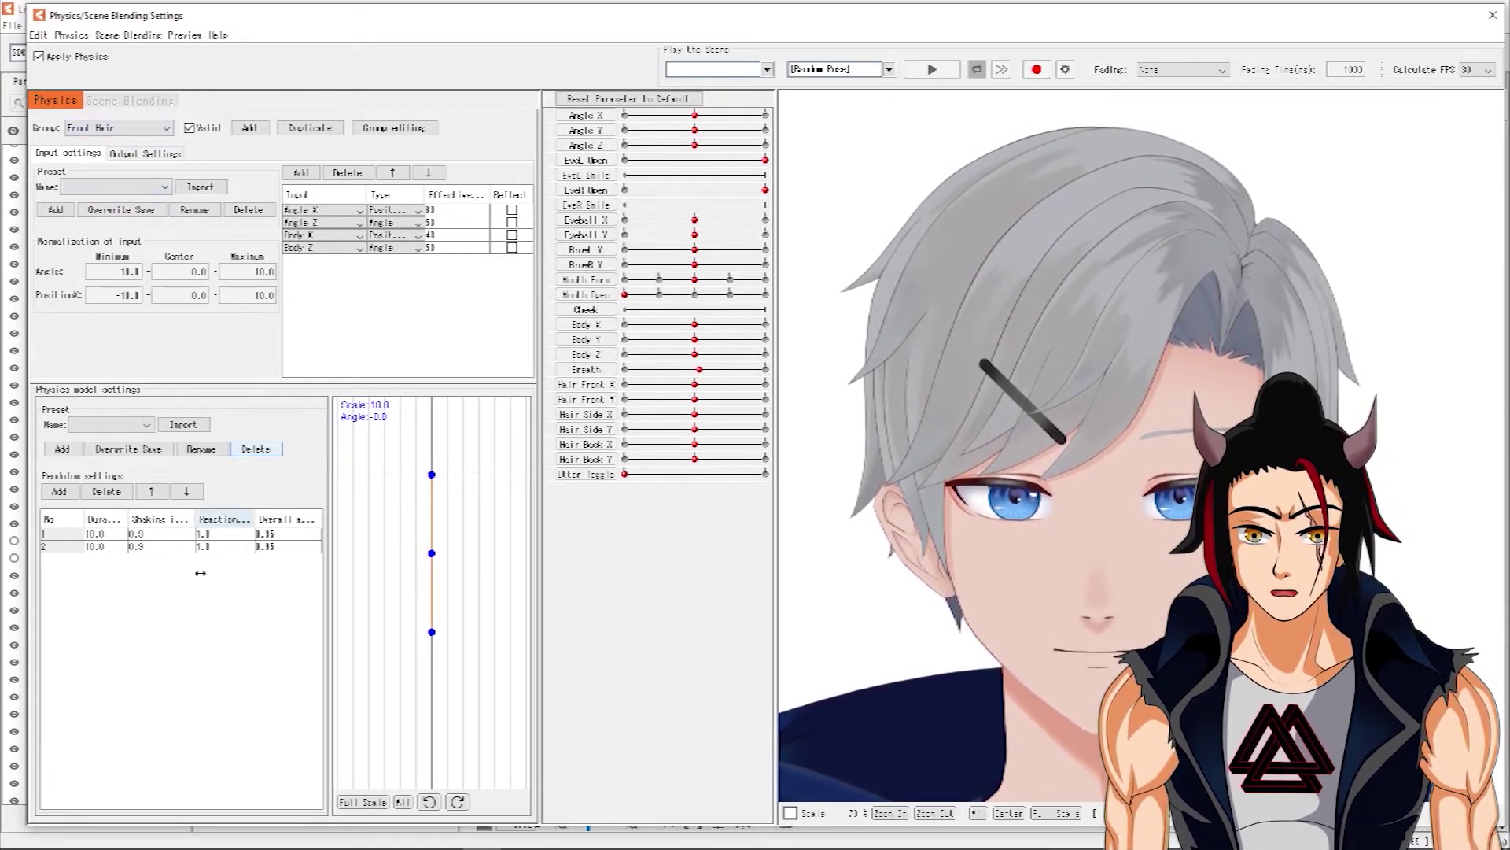
- Look through the input presets offered for the Front Hair group and try to overwrite-save without choosing a preset
{"action": "left_click", "coordinate": [126, 187]}
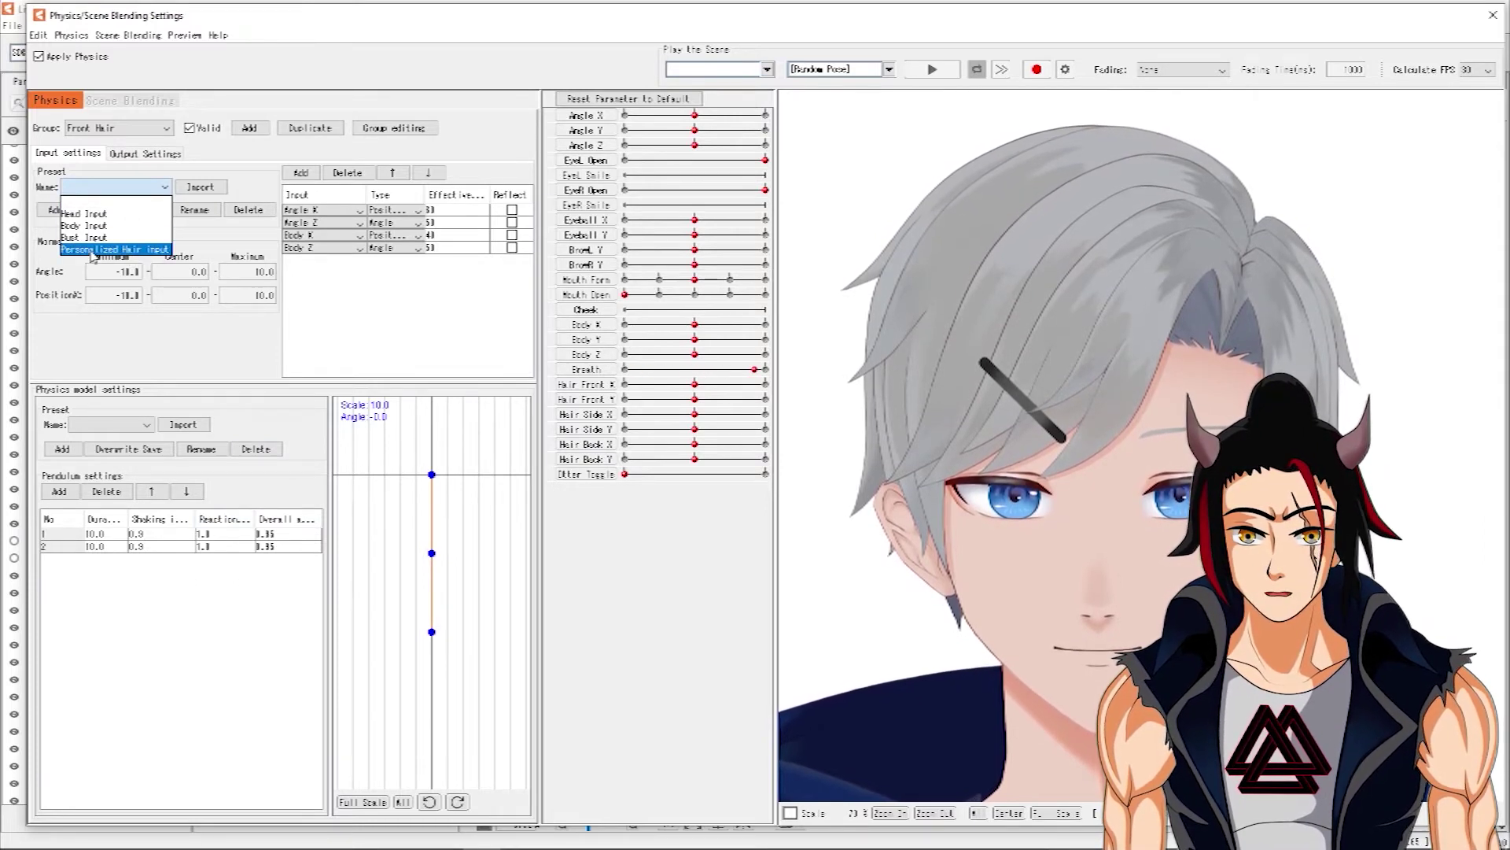
{"action": "left_click", "coordinate": [244, 272]}
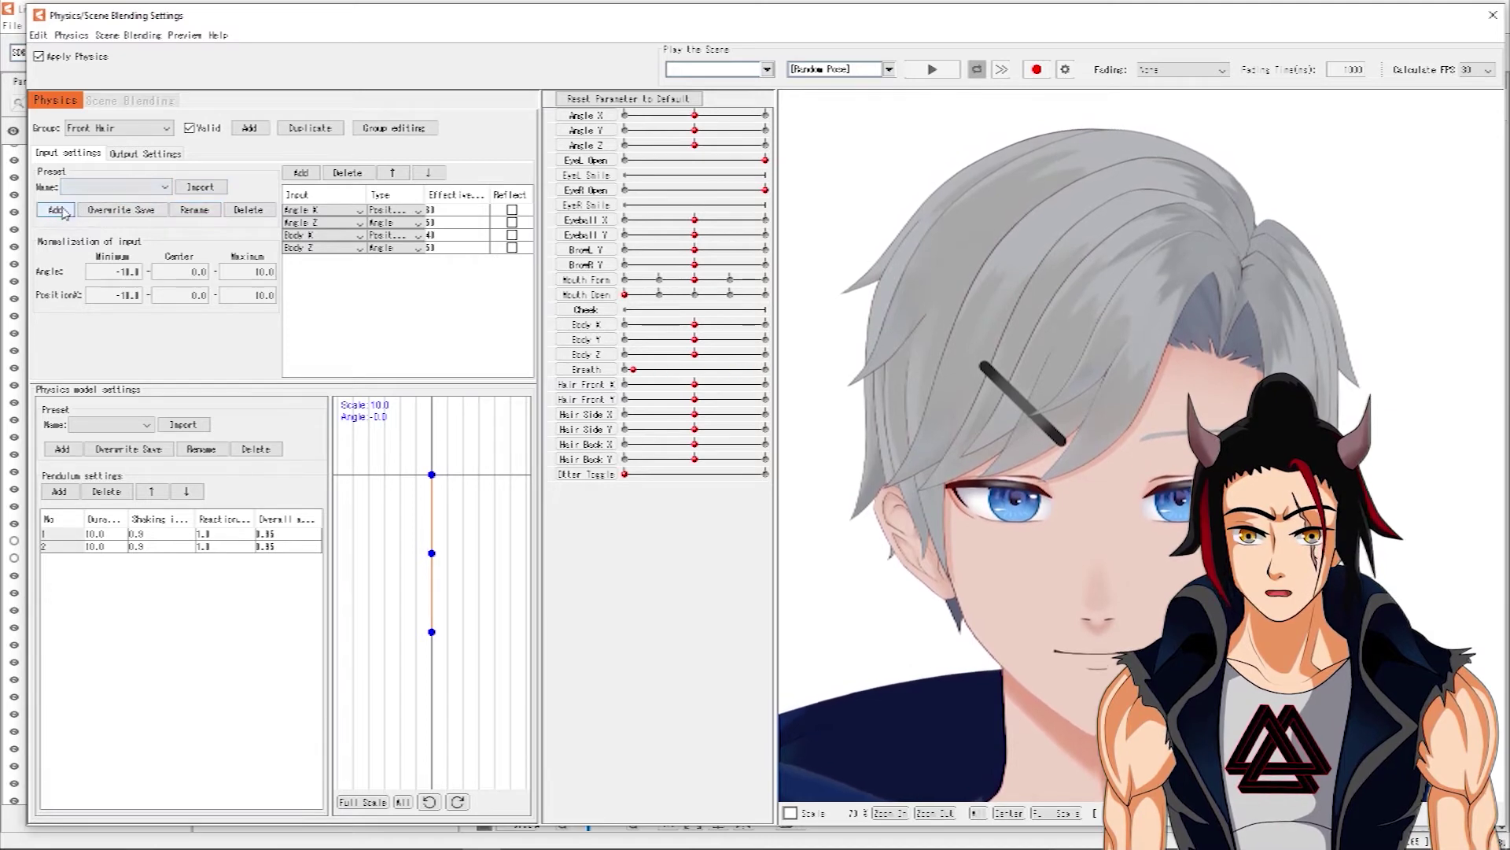
{"action": "left_click", "coordinate": [121, 189]}
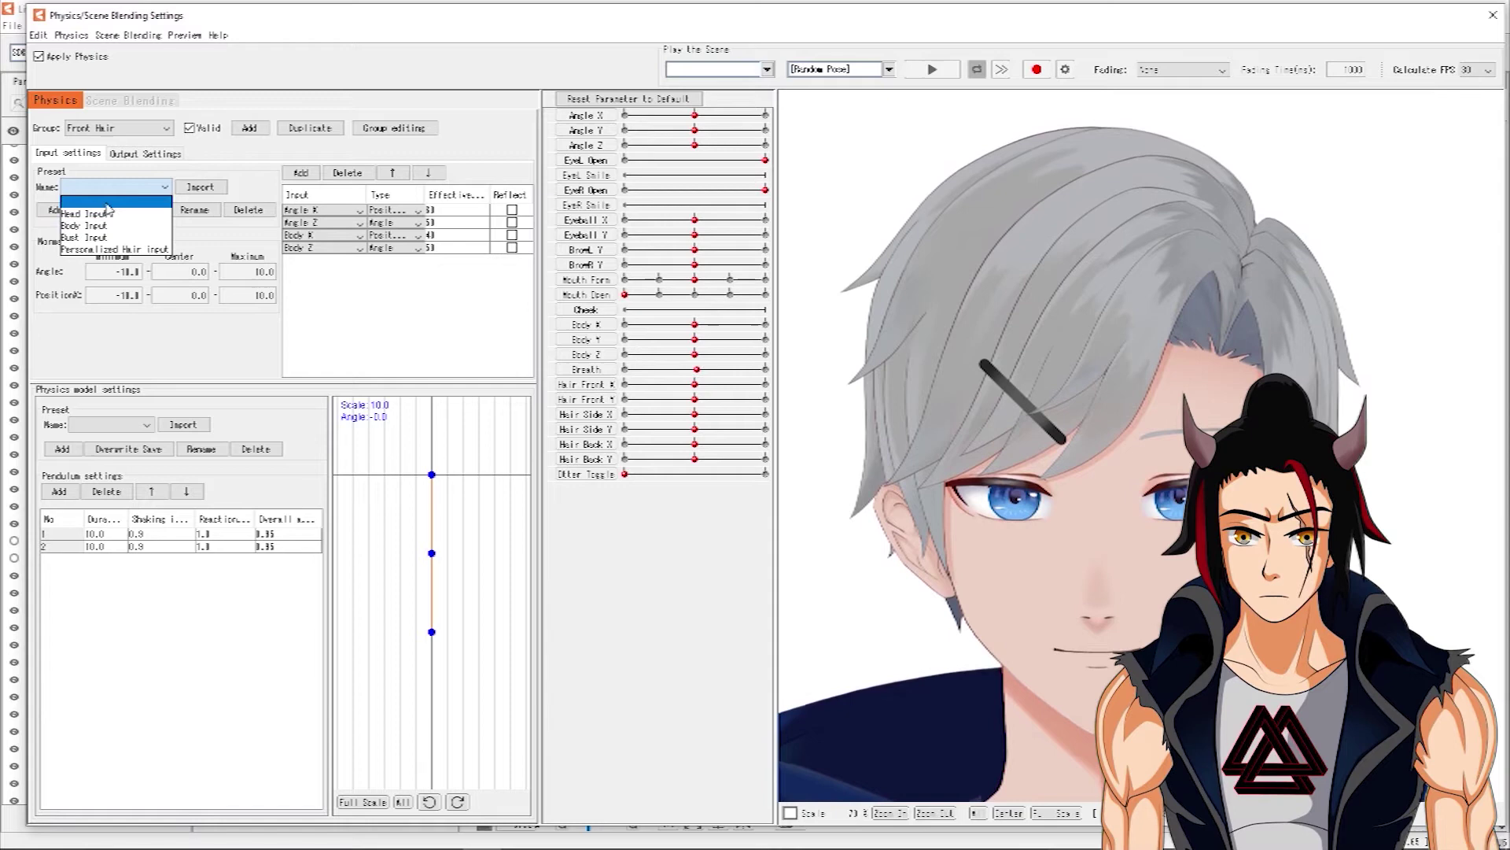
{"action": "left_click", "coordinate": [108, 203]}
{"action": "left_click", "coordinate": [122, 210]}
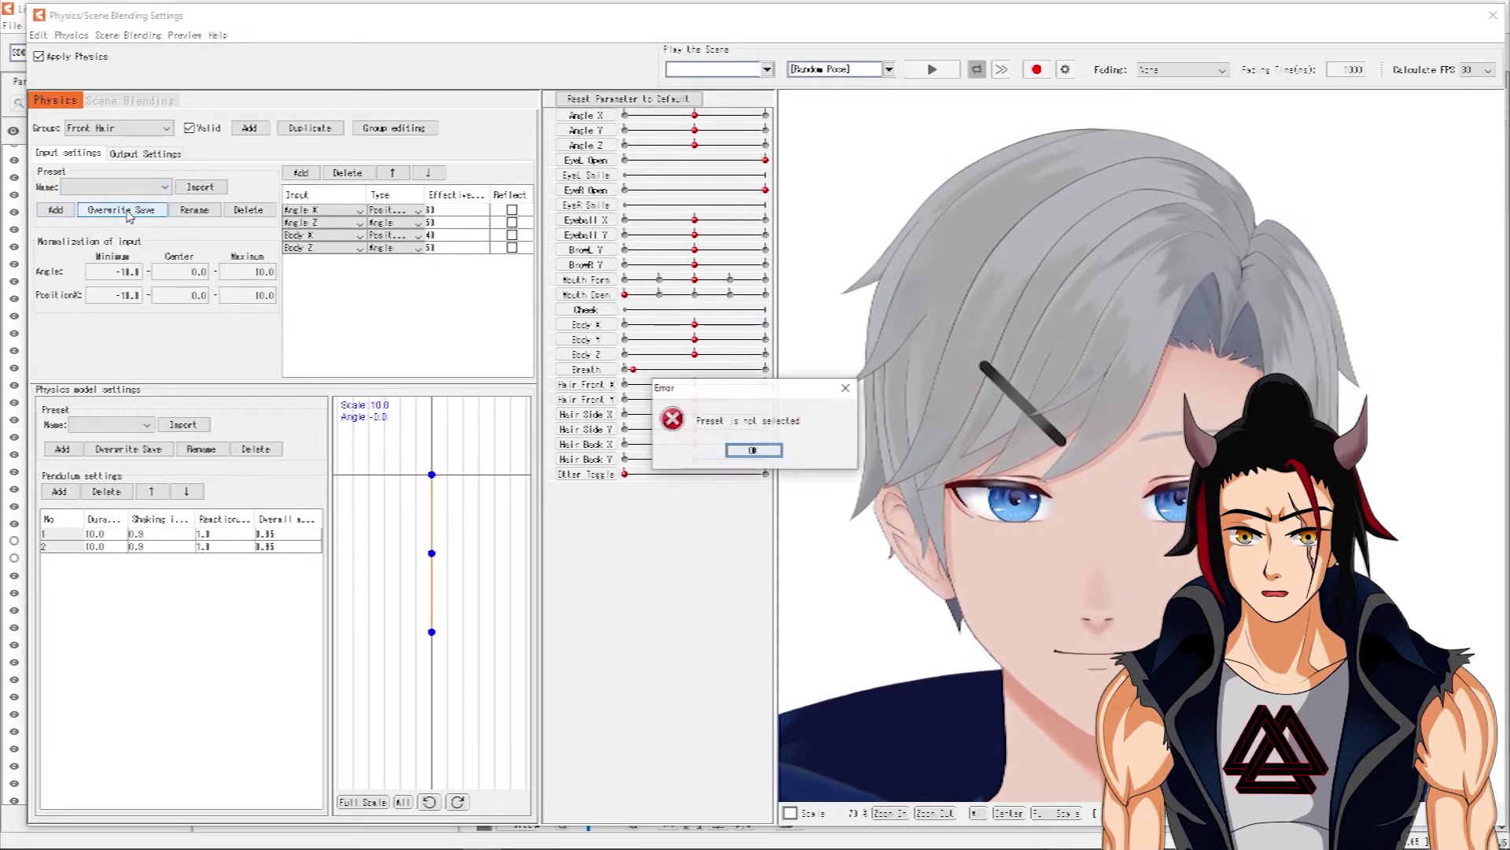
{"action": "left_click", "coordinate": [748, 452]}
{"action": "left_click", "coordinate": [150, 187]}
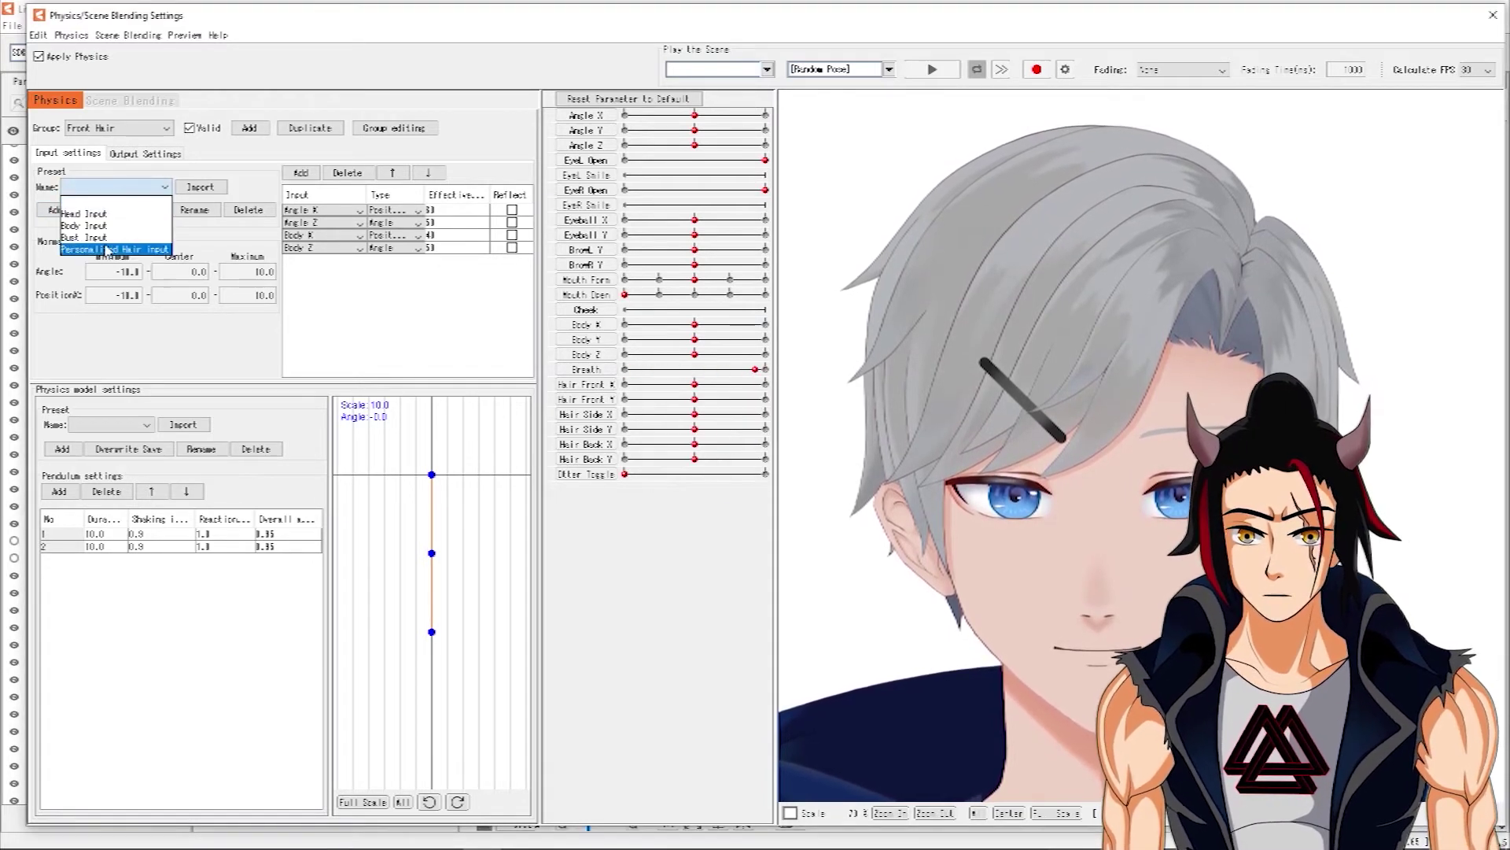
{"action": "left_click", "coordinate": [219, 239]}
{"action": "left_click", "coordinate": [116, 189]}
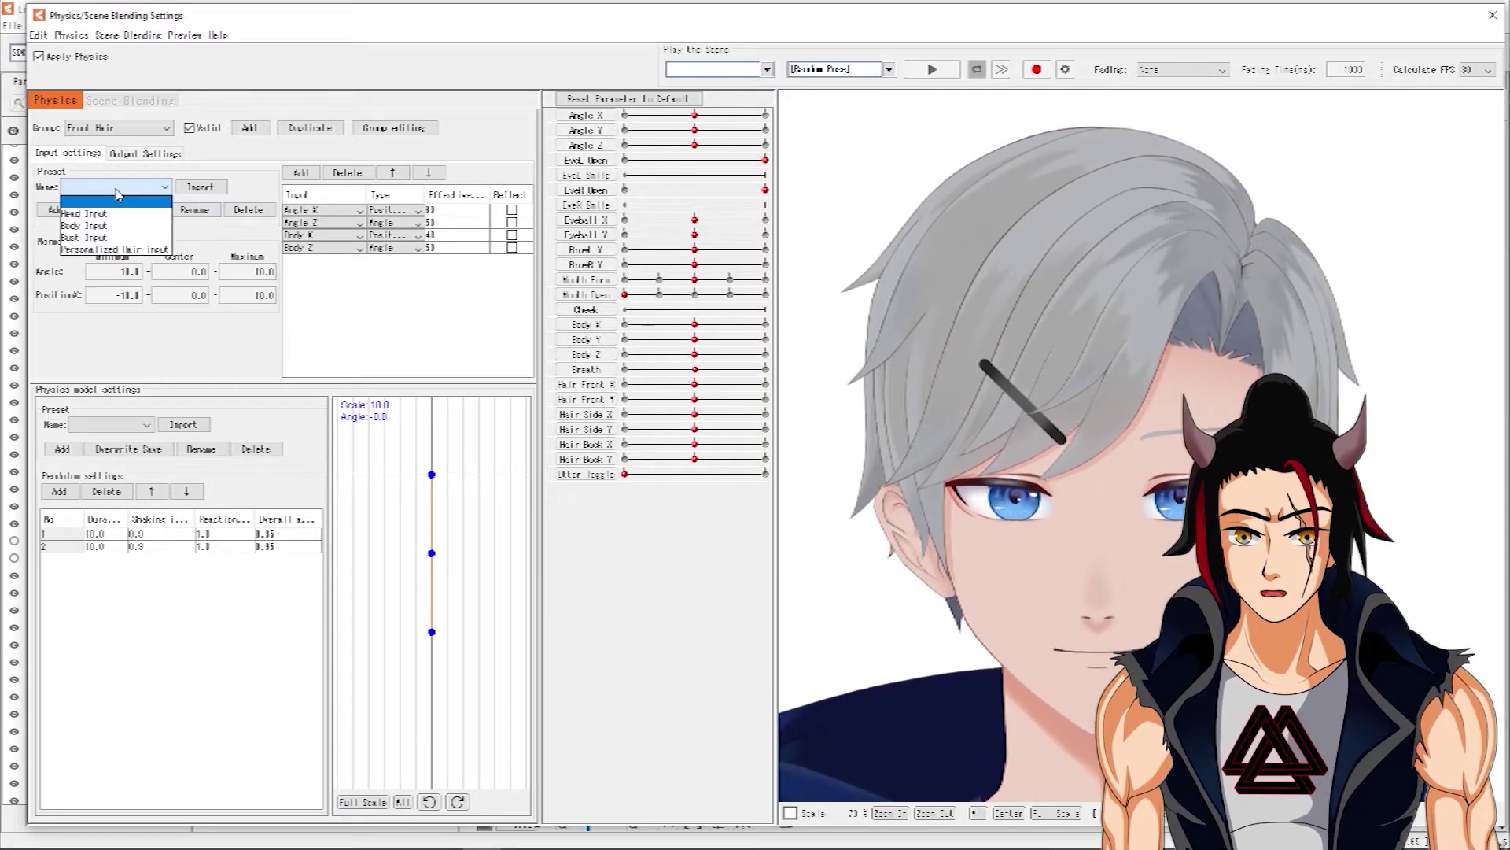
{"action": "left_click", "coordinate": [244, 238]}
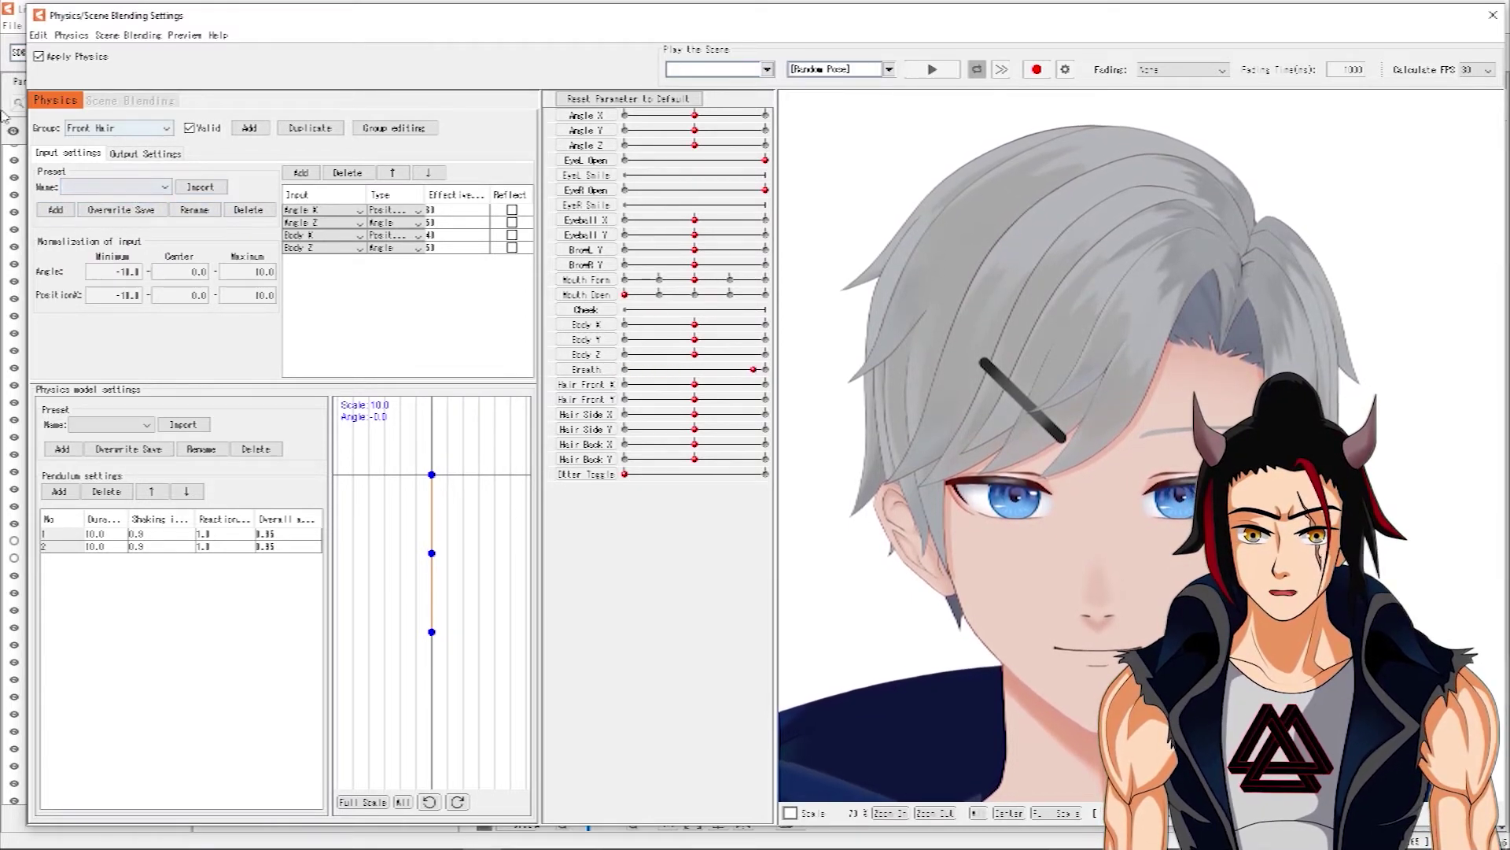
- Look over the commands for importing, exporting and initiating physics settings and presets without running any
{"action": "left_click", "coordinate": [37, 36]}
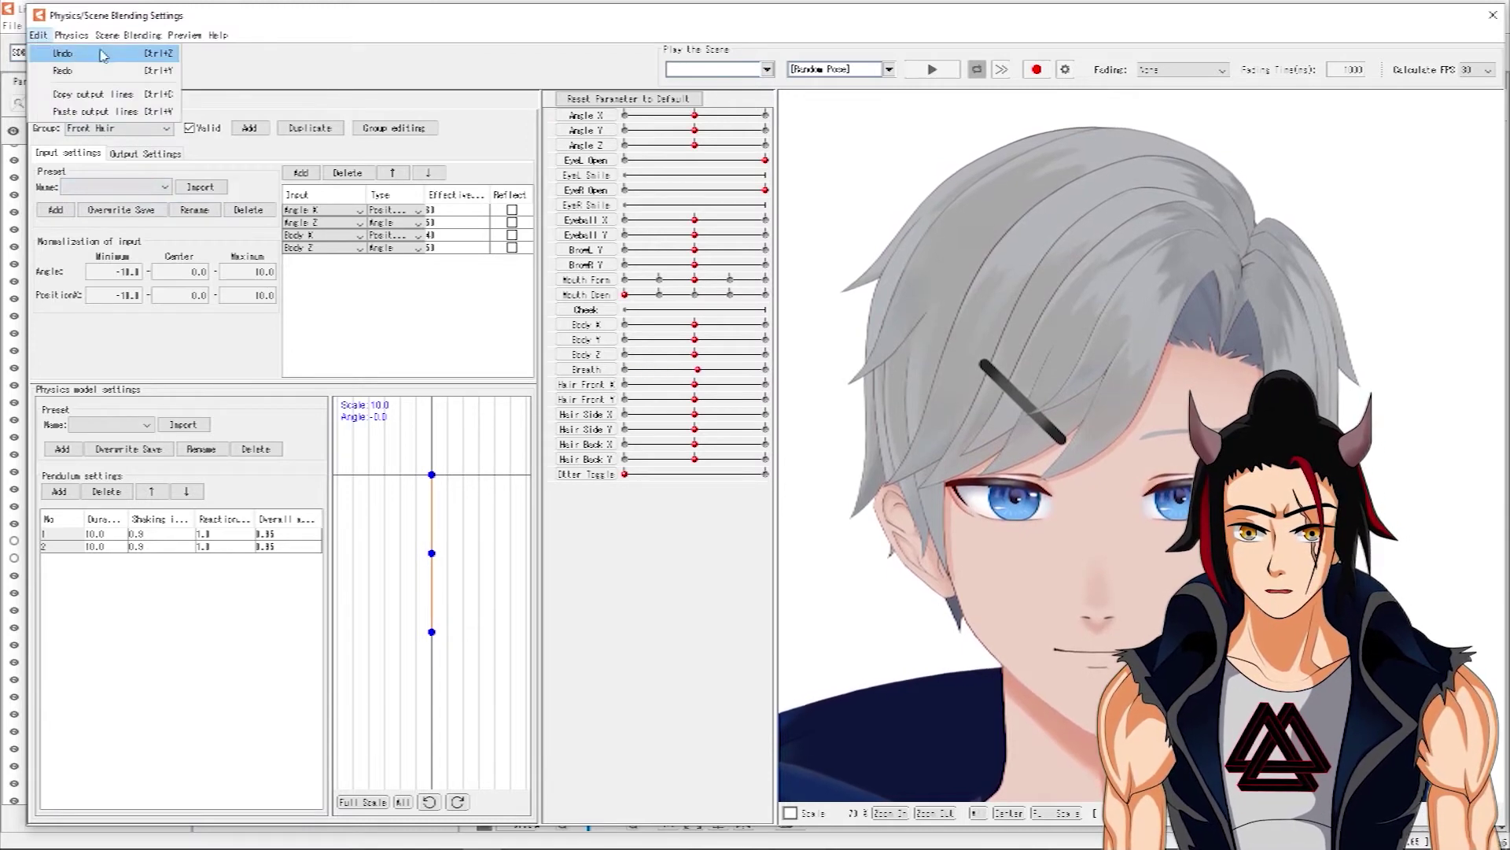
{"action": "mouse_move", "coordinate": [75, 33]}
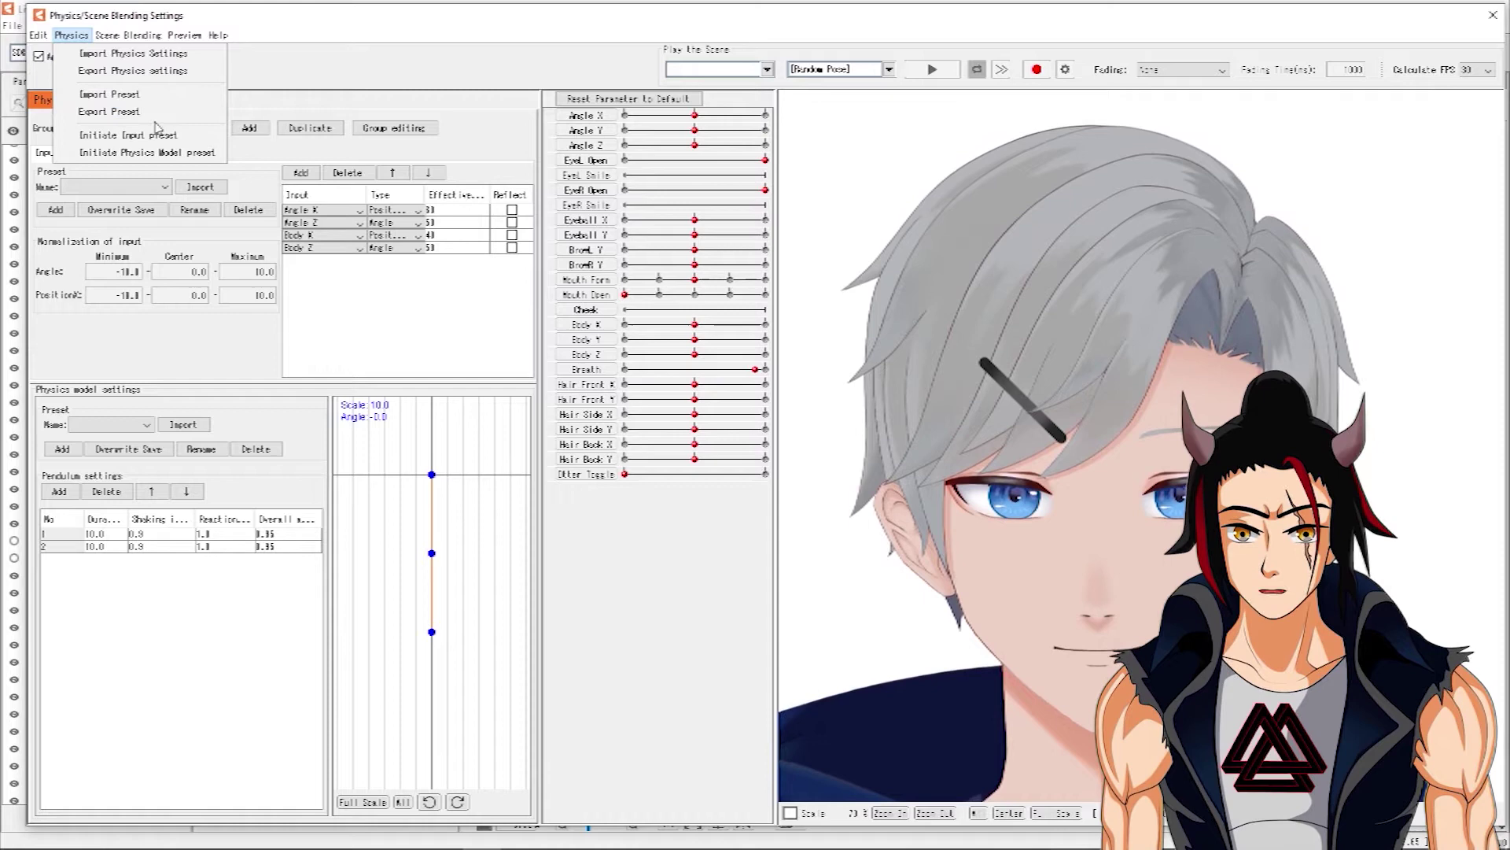
{"action": "left_click", "coordinate": [388, 338]}
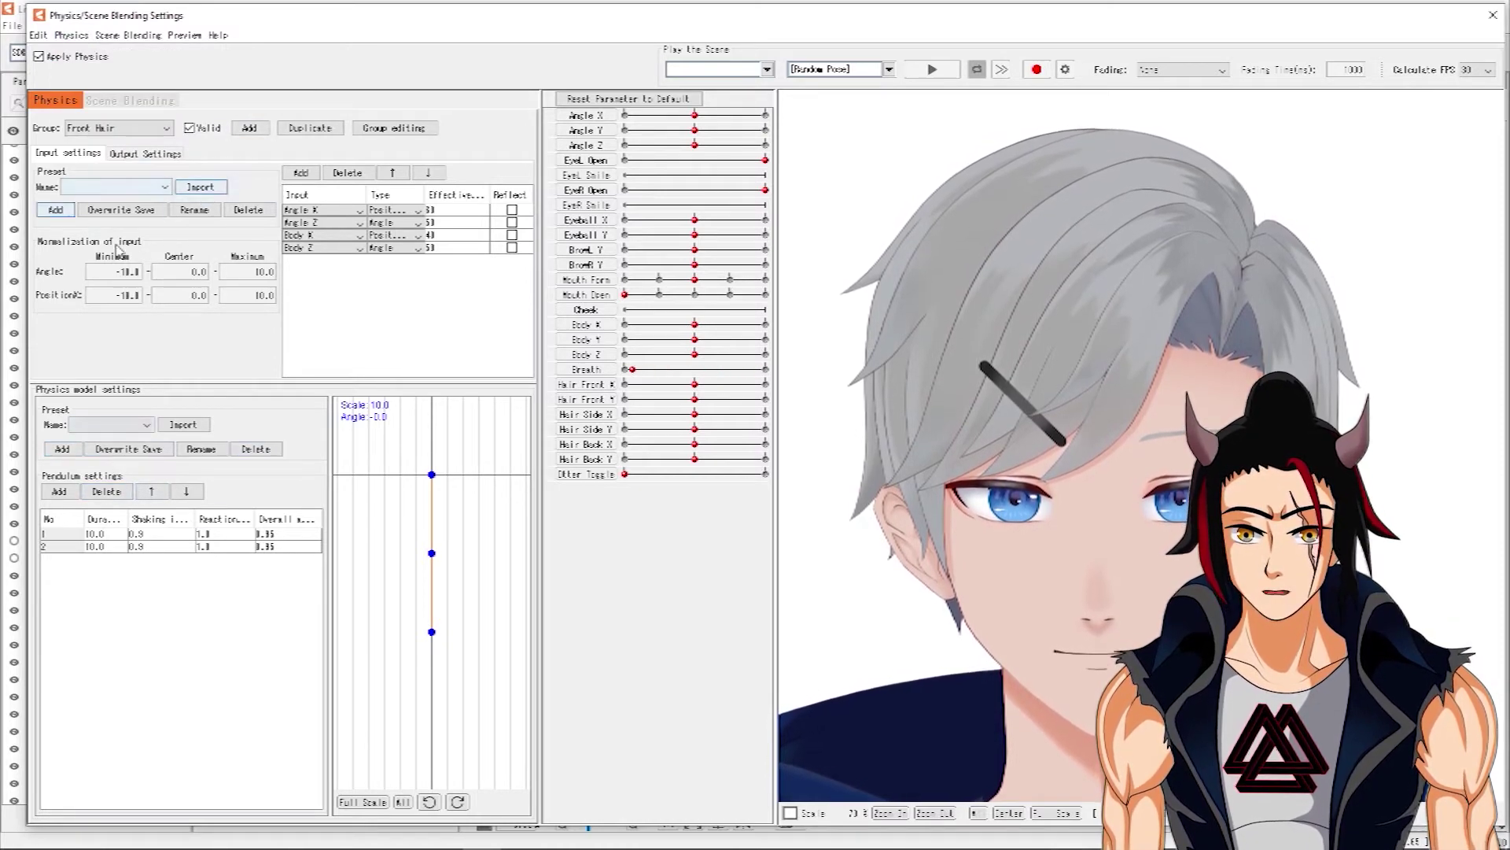
{"action": "left_click", "coordinate": [72, 35]}
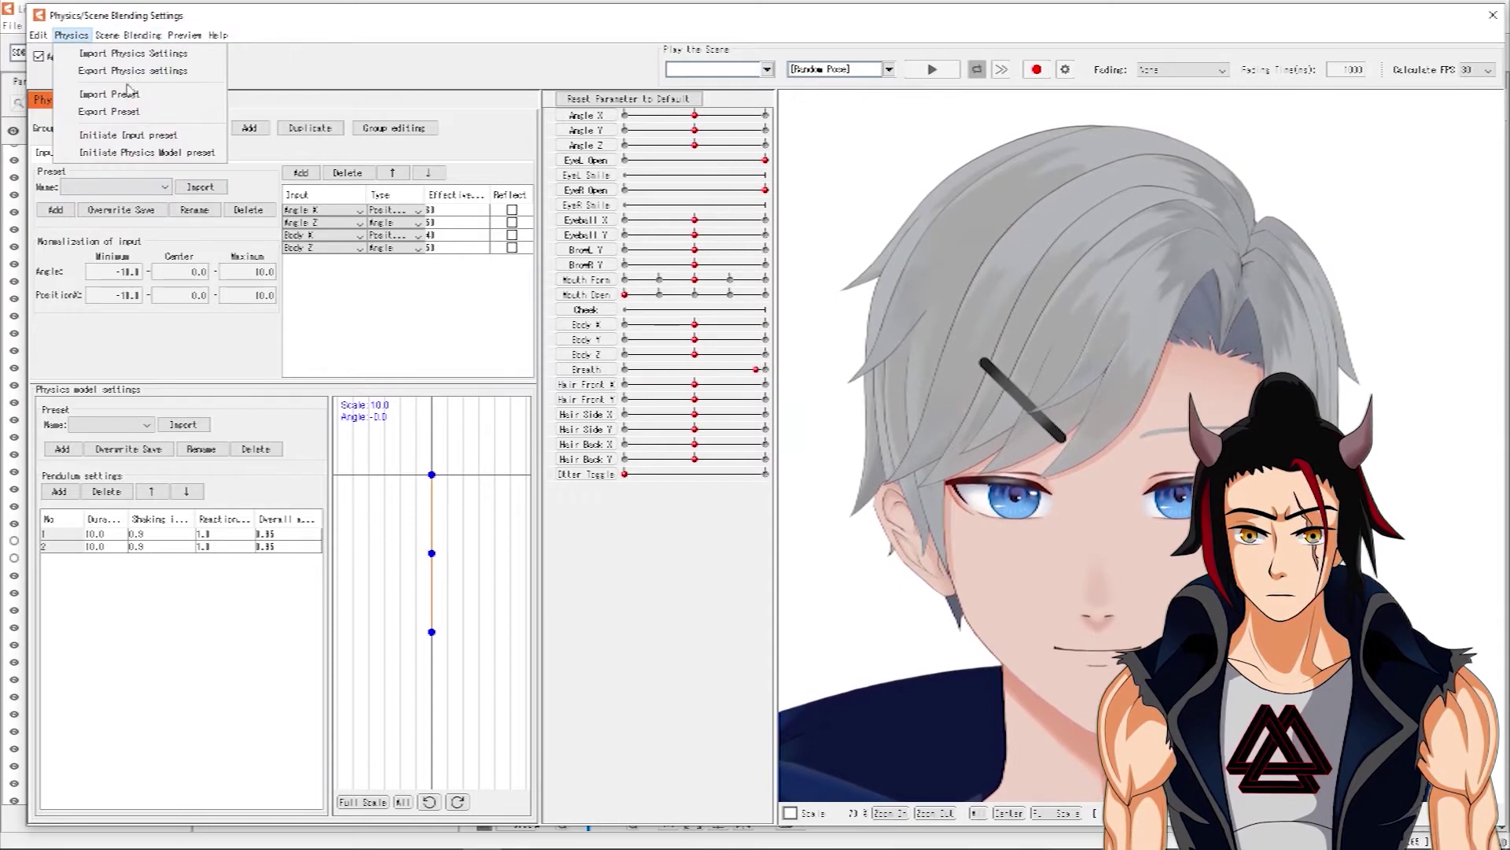
{"action": "left_click", "coordinate": [415, 64]}
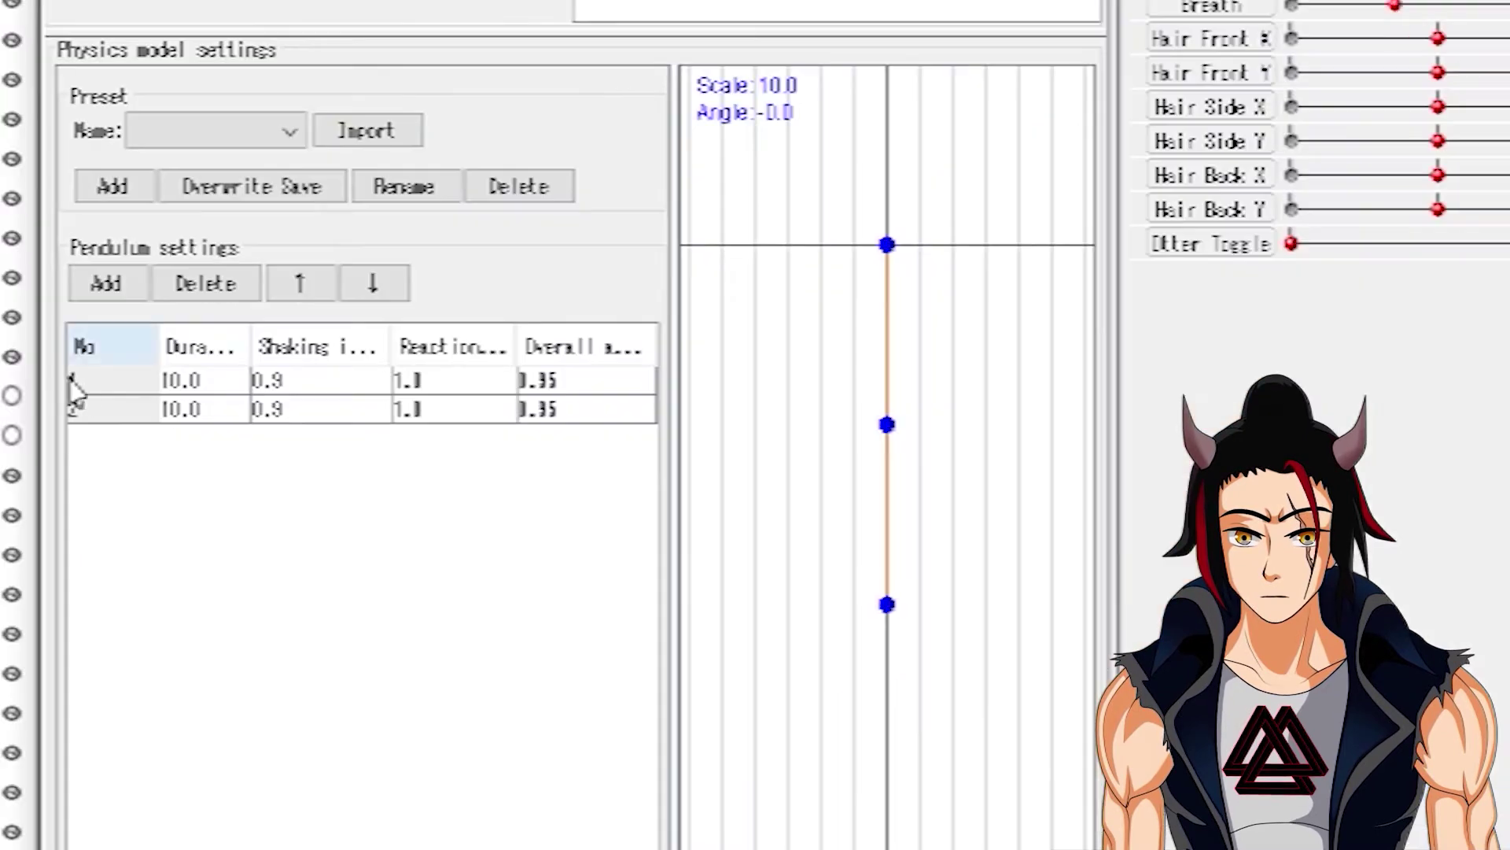
- Examine the two pendulums in the Front Hair physics model and their duration settings
{"action": "left_click", "coordinate": [110, 384]}
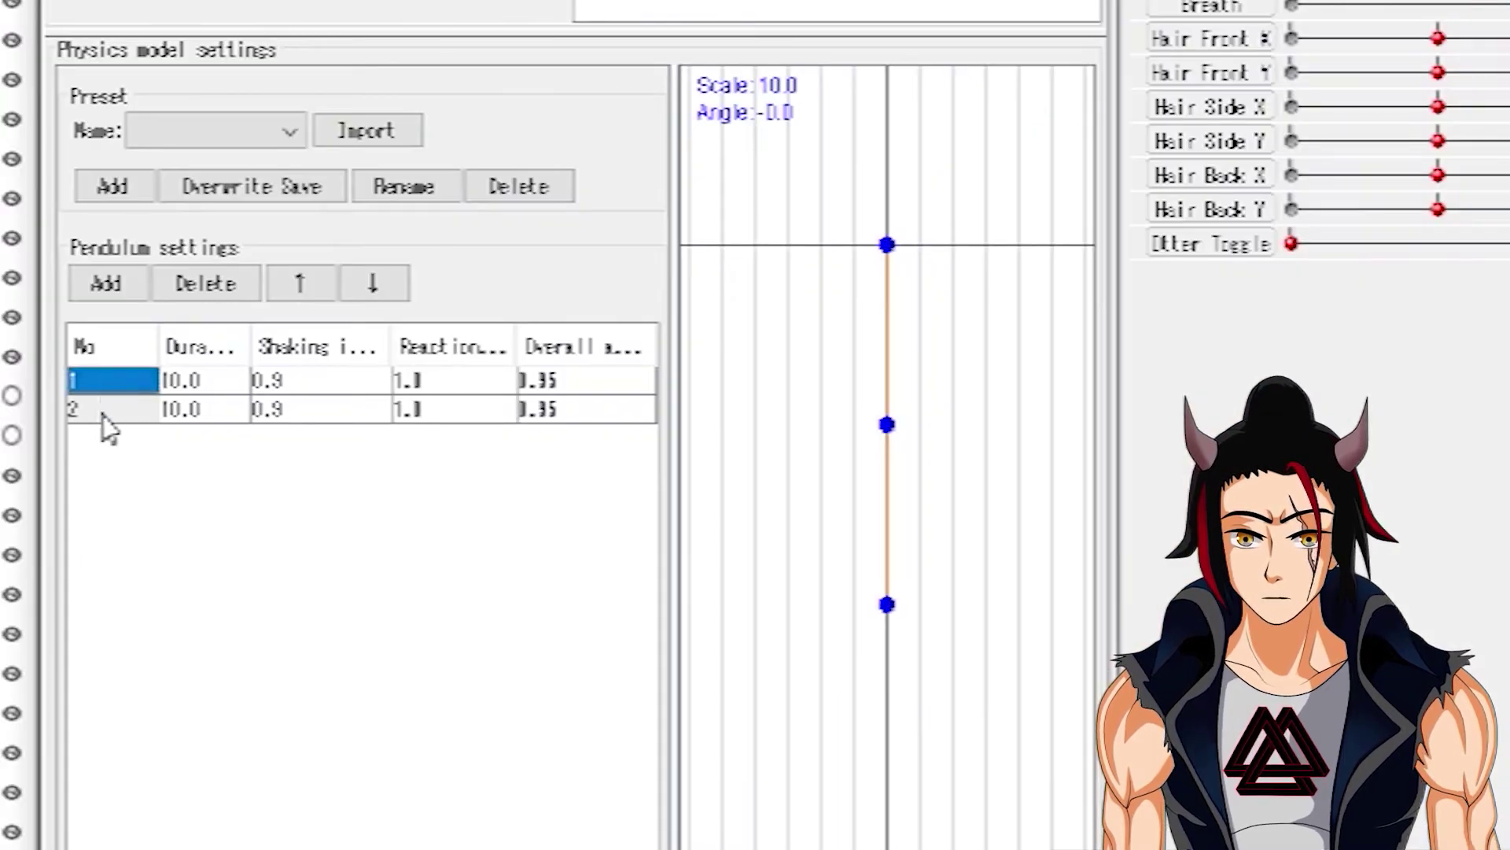
{"action": "left_click", "coordinate": [100, 409]}
{"action": "left_click", "coordinate": [186, 411]}
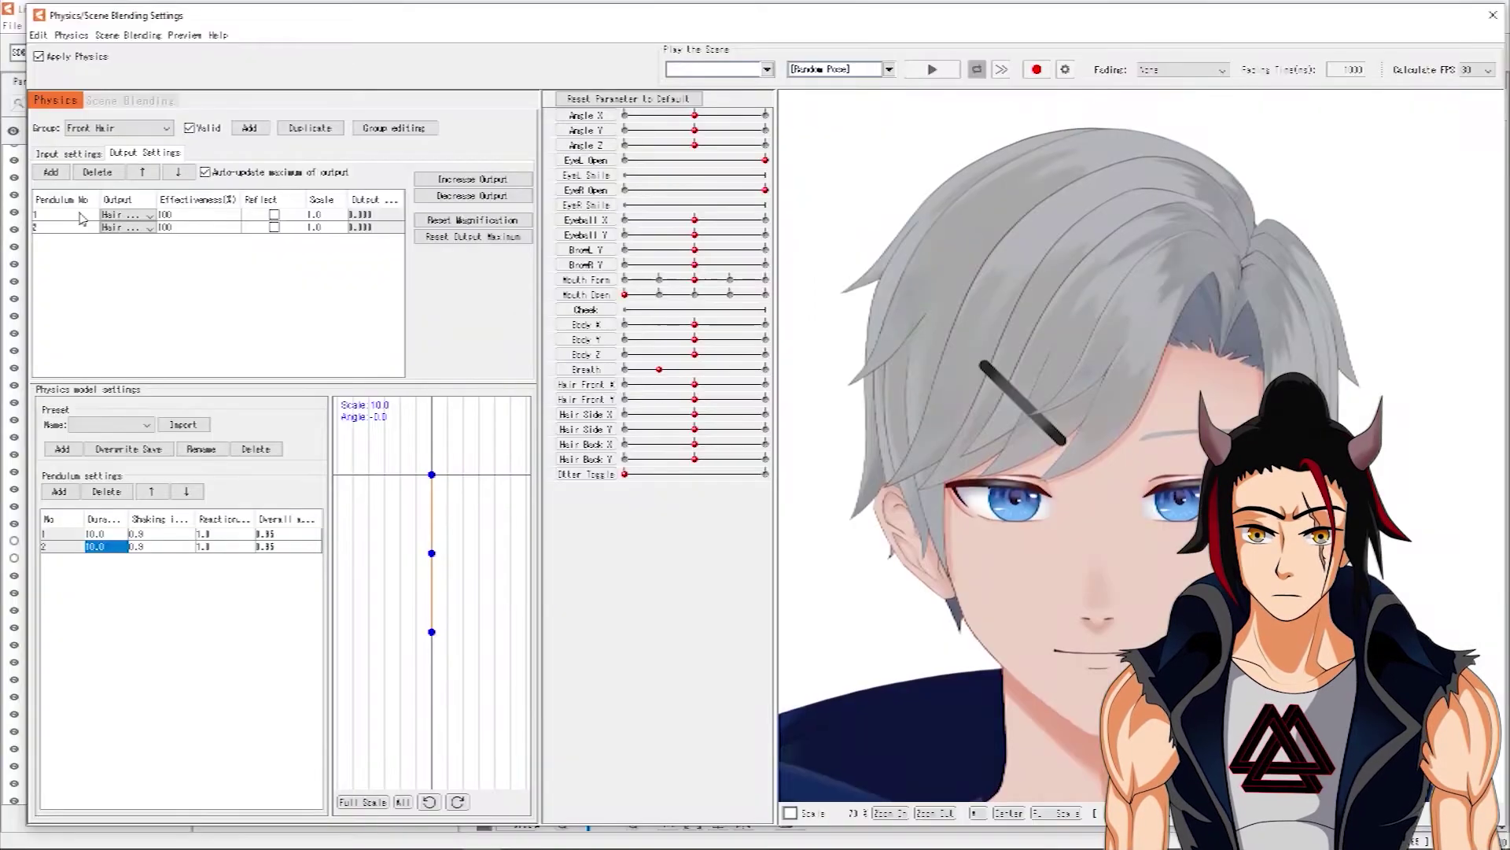
- Examine the output parameters available for pendulum 1 in the Front Hair output settings and test the physics on the preview model
{"action": "left_click", "coordinate": [56, 217]}
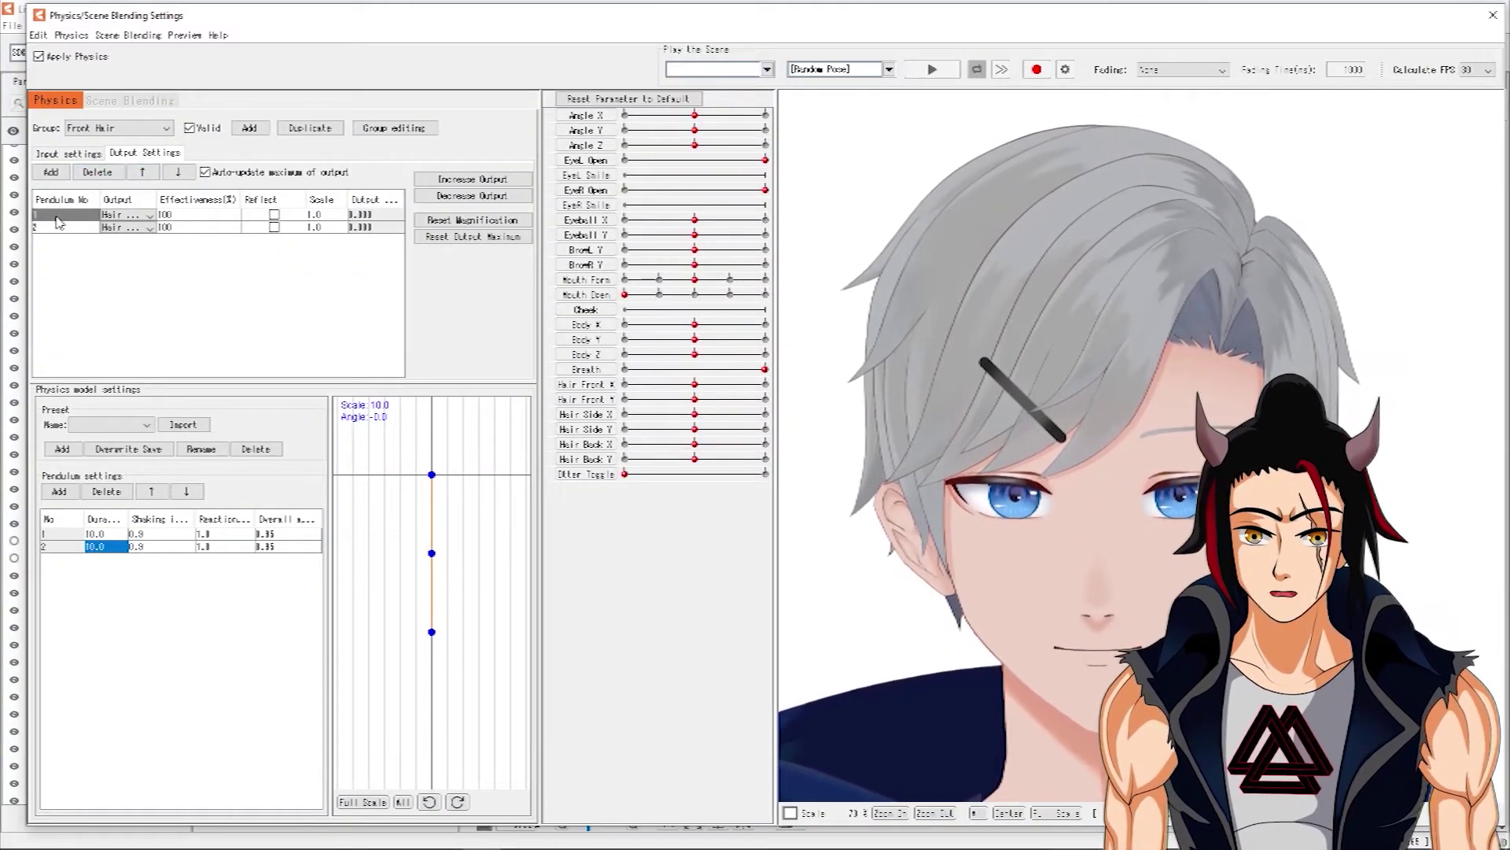
{"action": "left_click", "coordinate": [131, 215]}
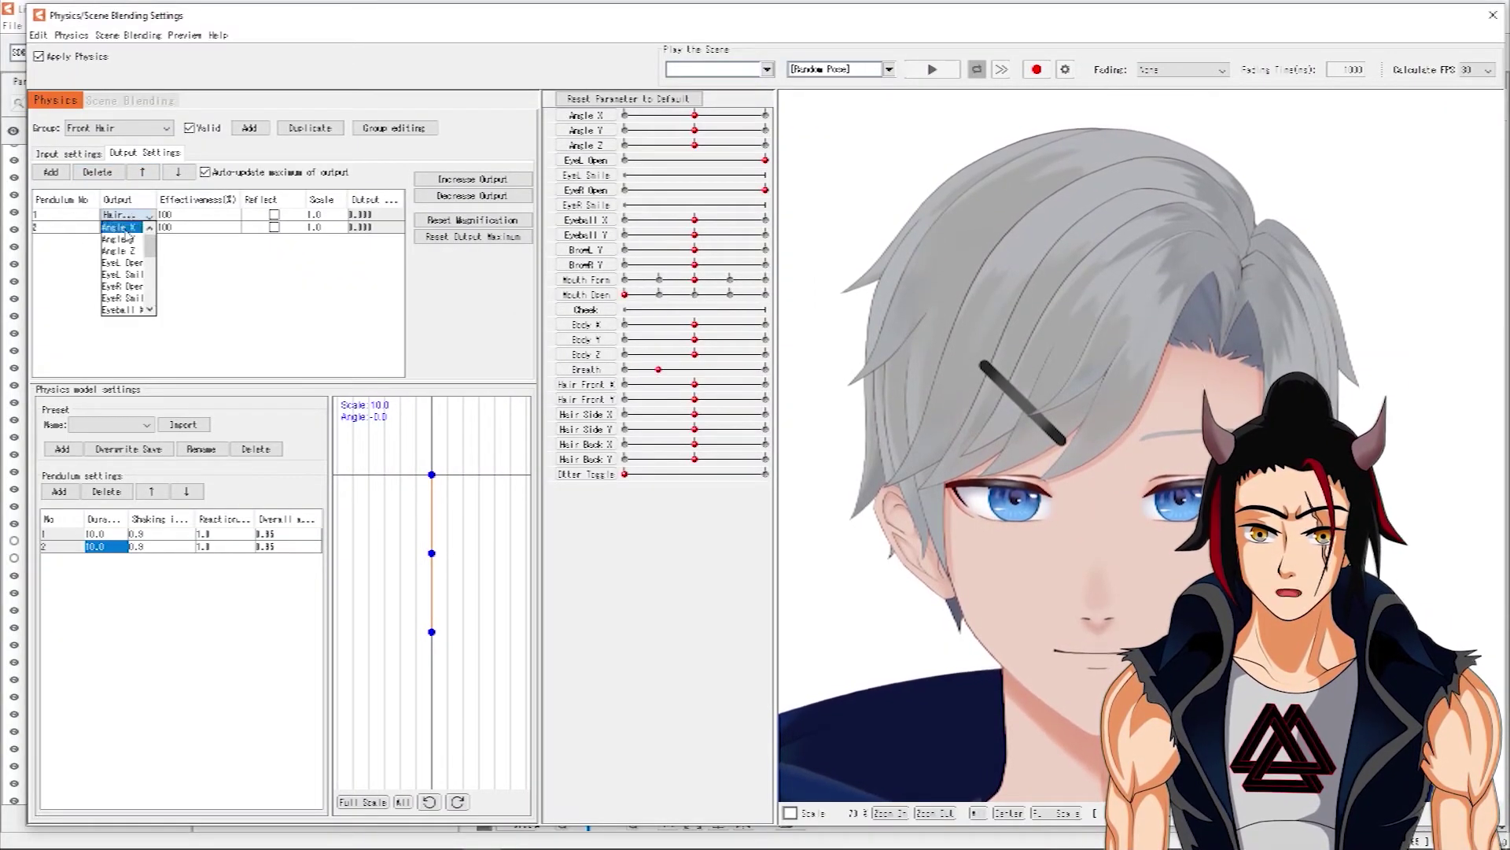
{"action": "scroll", "coordinate": [130, 252], "scroll_direction": "down", "scroll_amount": 5}
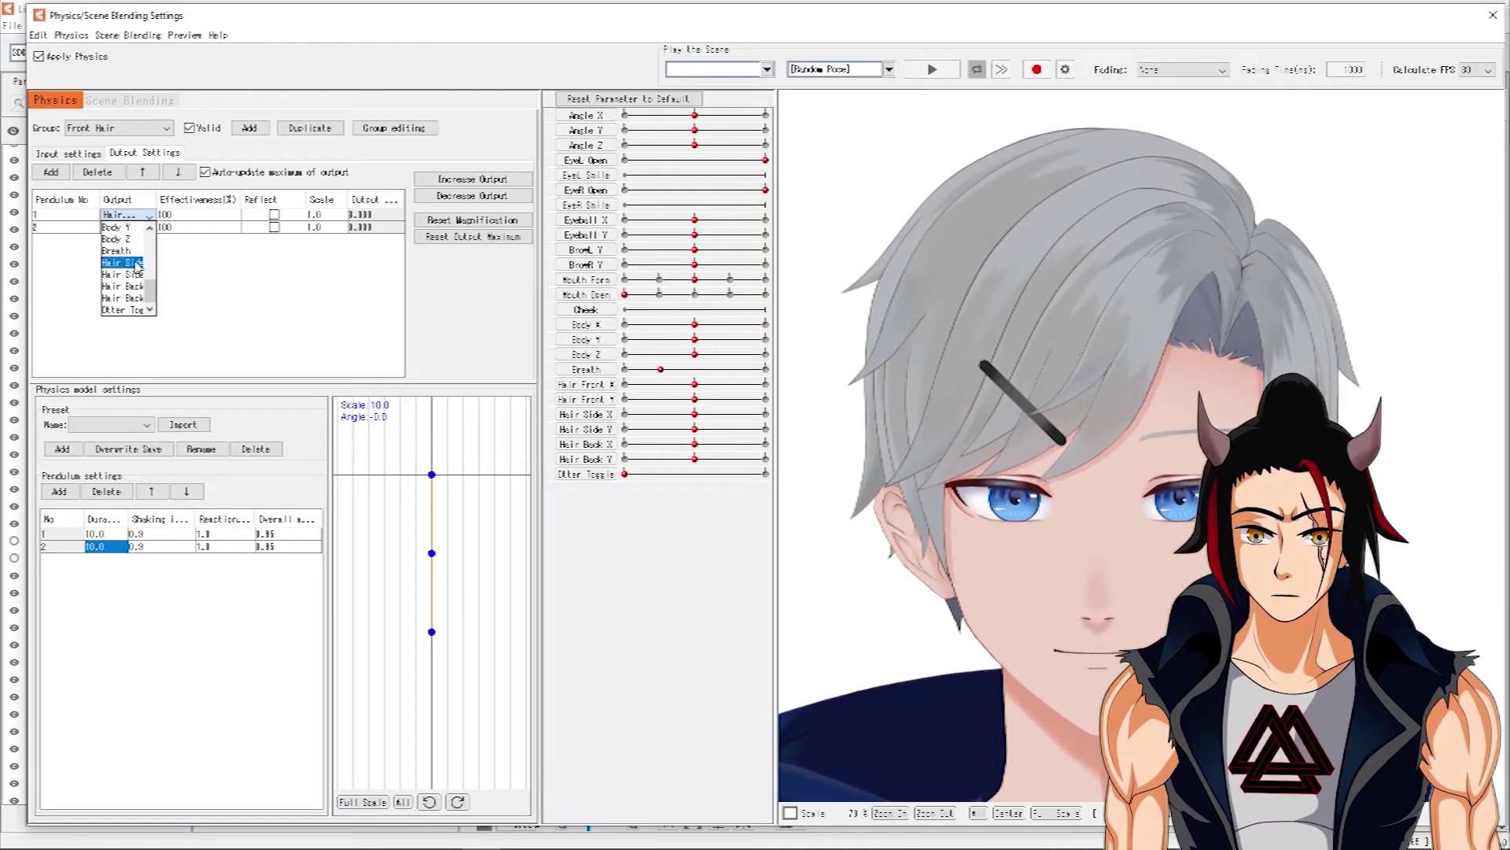
{"action": "left_click", "coordinate": [223, 261]}
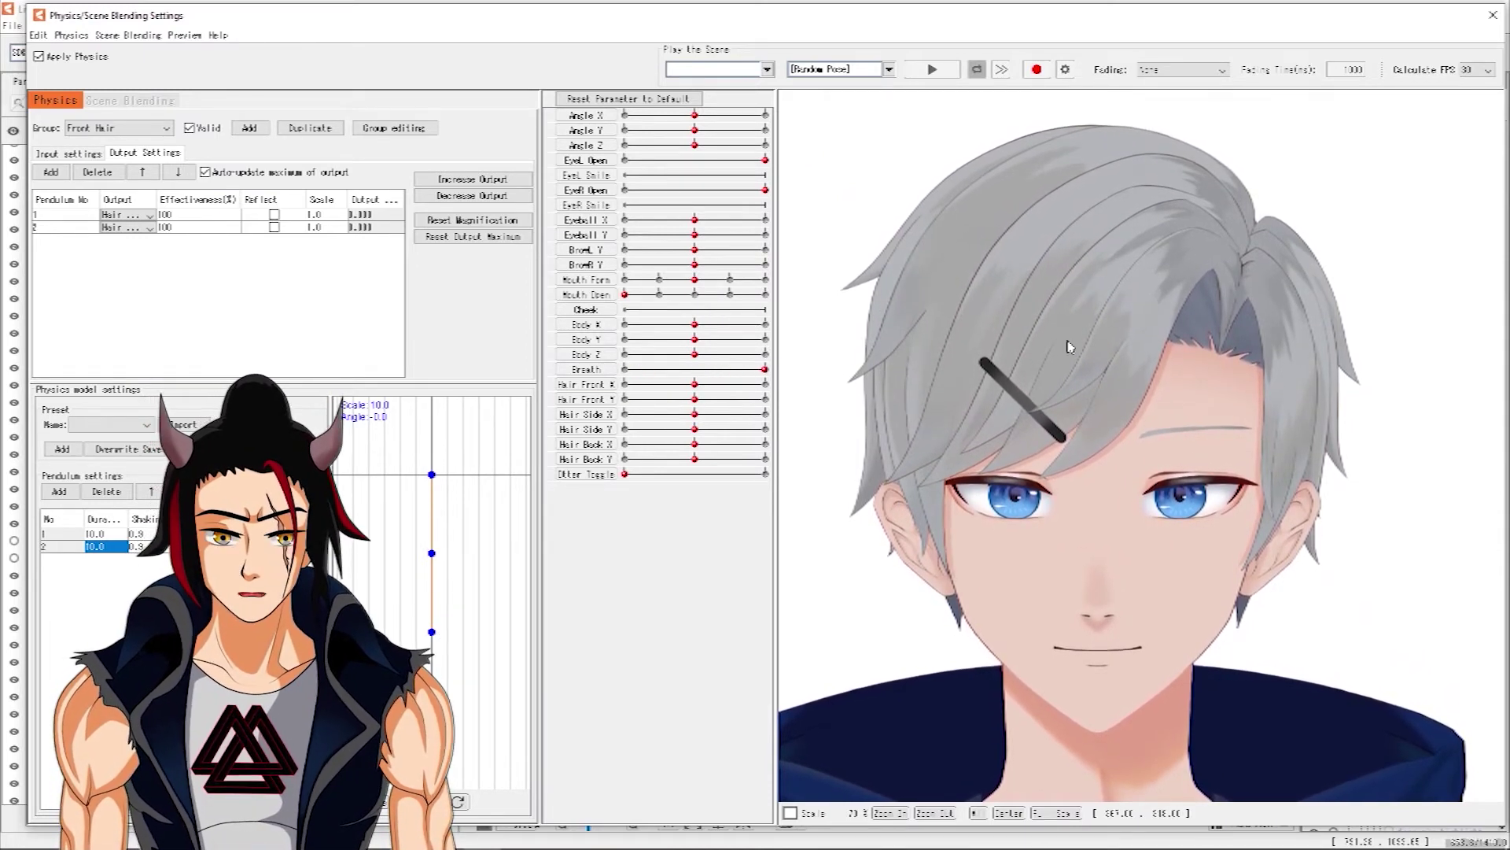
{"action": "left_click_drag", "start_coordinate": [1212, 277], "coordinate": [1022, 405]}
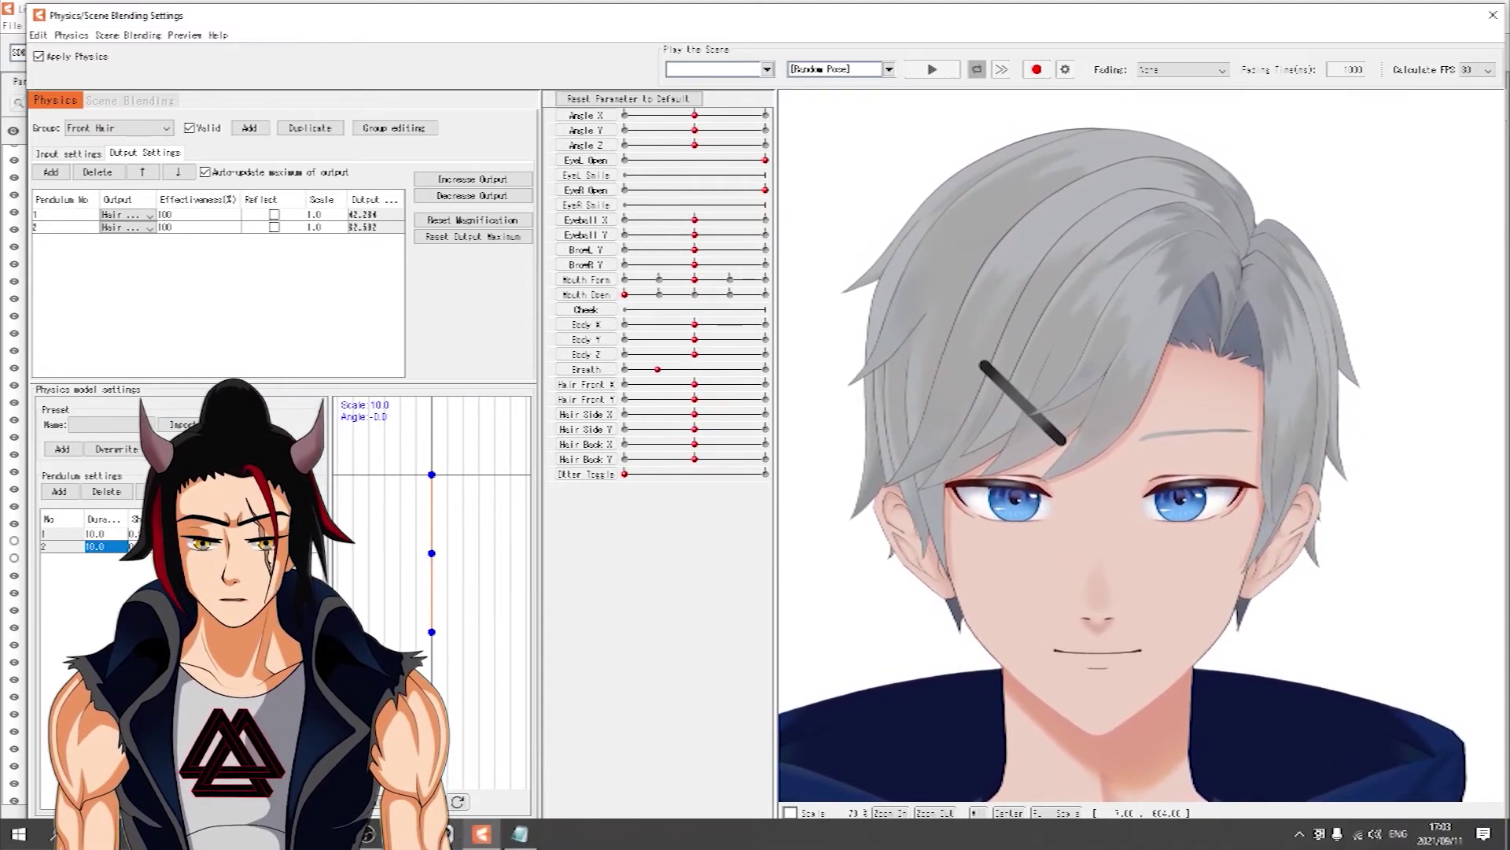
- Switch to VTube Studio, load the red-and-black wolf-eared character from the model list, and dismiss the move/scale help
{"action": "left_click", "coordinate": [405, 833]}
{"action": "left_click", "coordinate": [44, 171]}
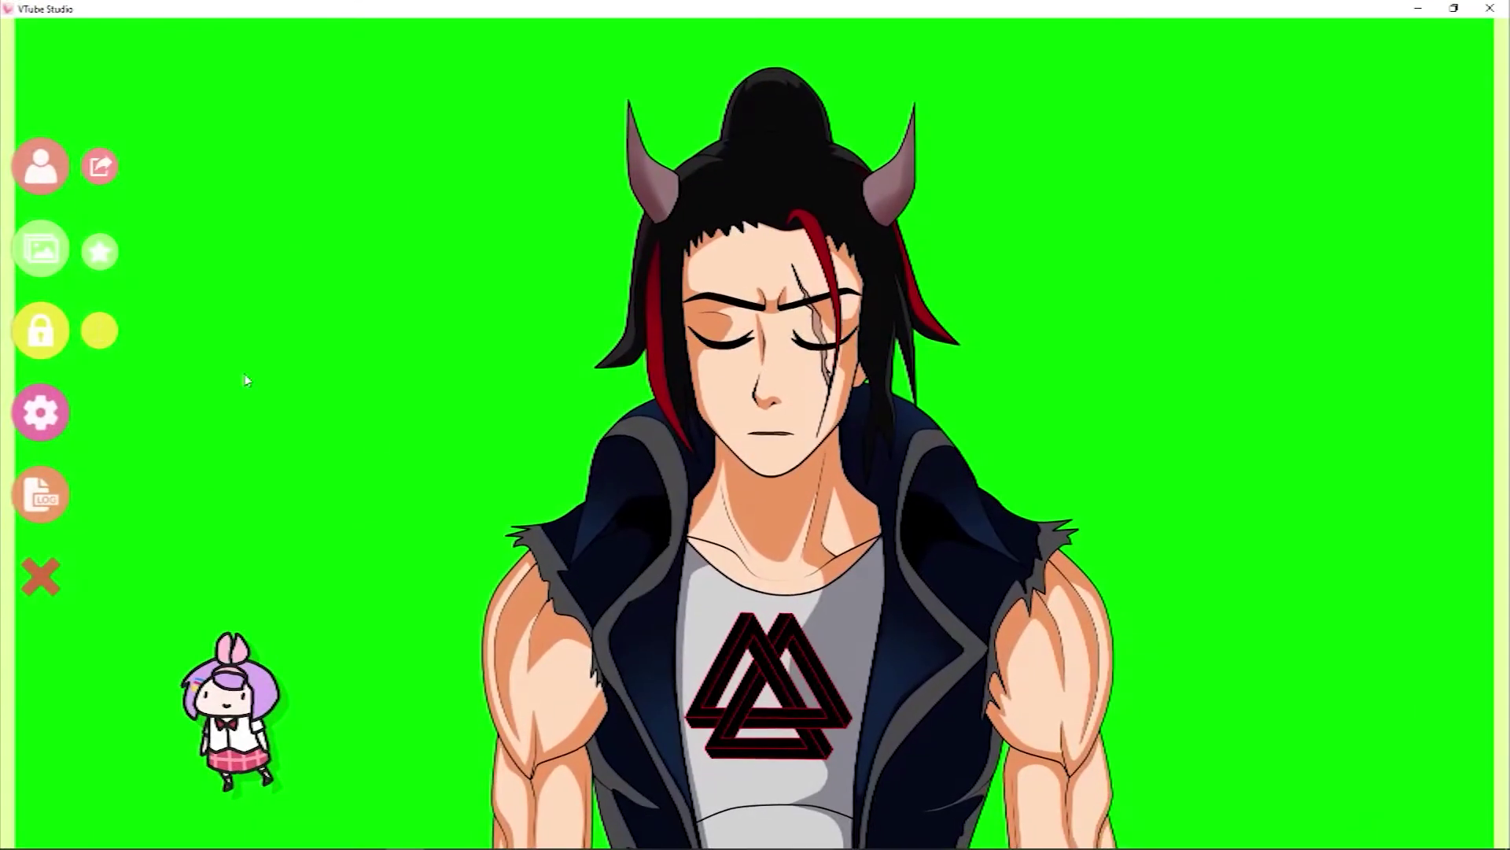
{"action": "scroll", "coordinate": [437, 712], "scroll_direction": "up", "scroll_amount": 5}
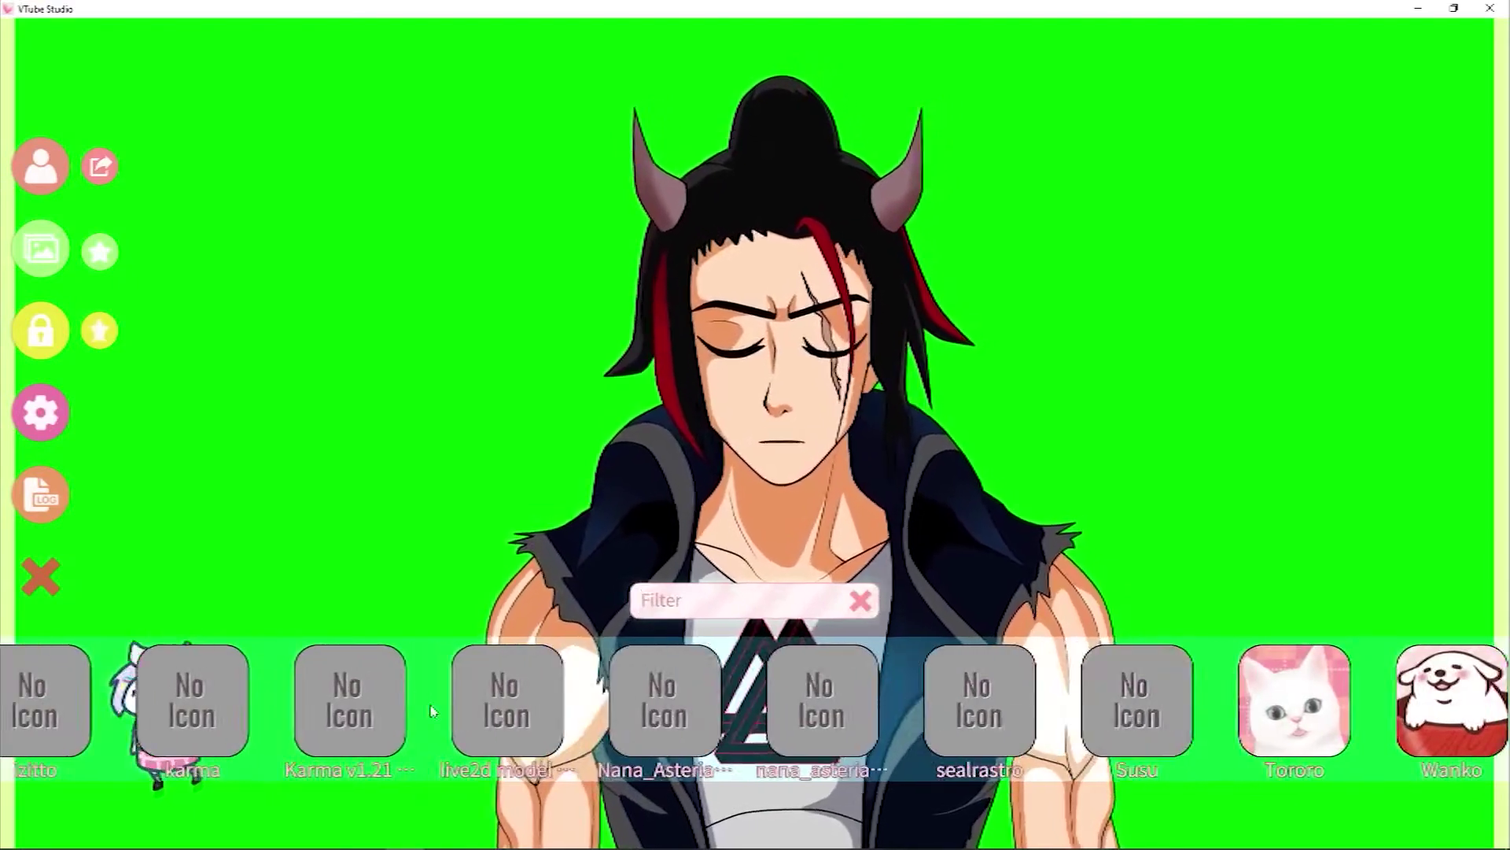
{"action": "scroll", "coordinate": [436, 712], "scroll_direction": "up", "scroll_amount": 8}
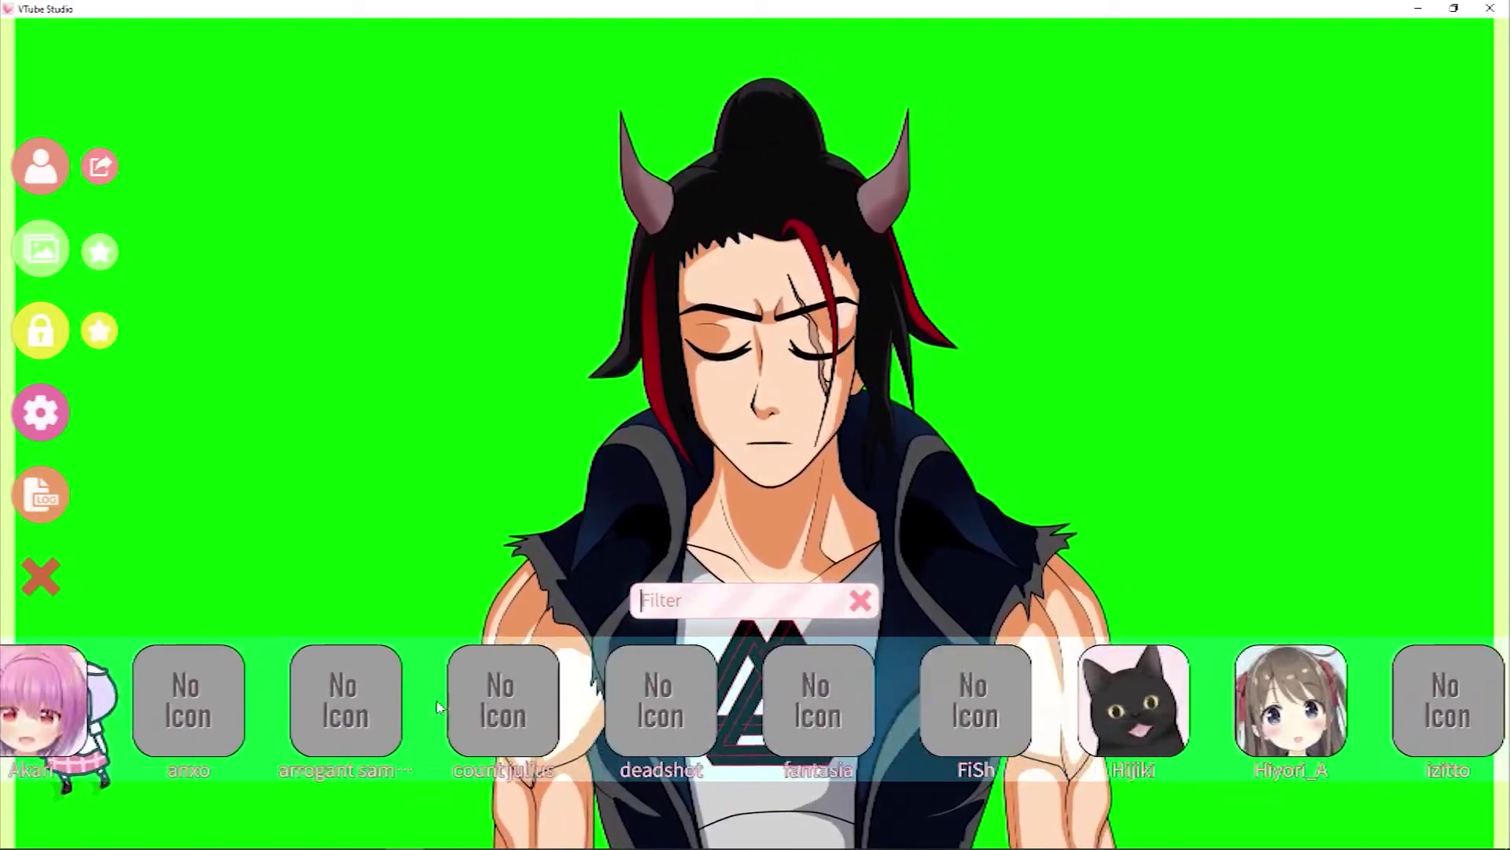
{"action": "left_click", "coordinate": [463, 650]}
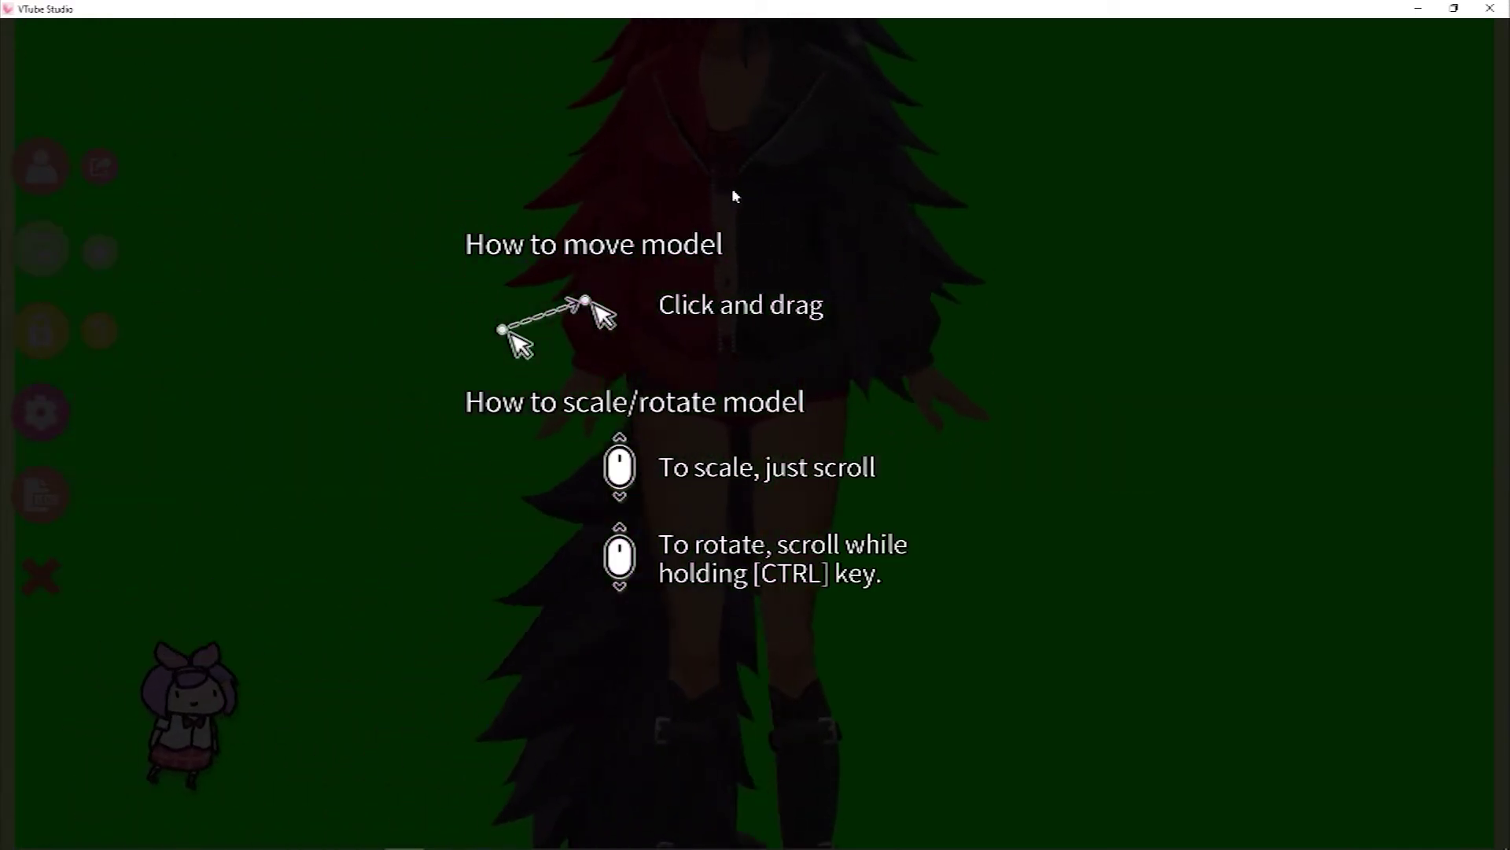
{"action": "left_click", "coordinate": [723, 249]}
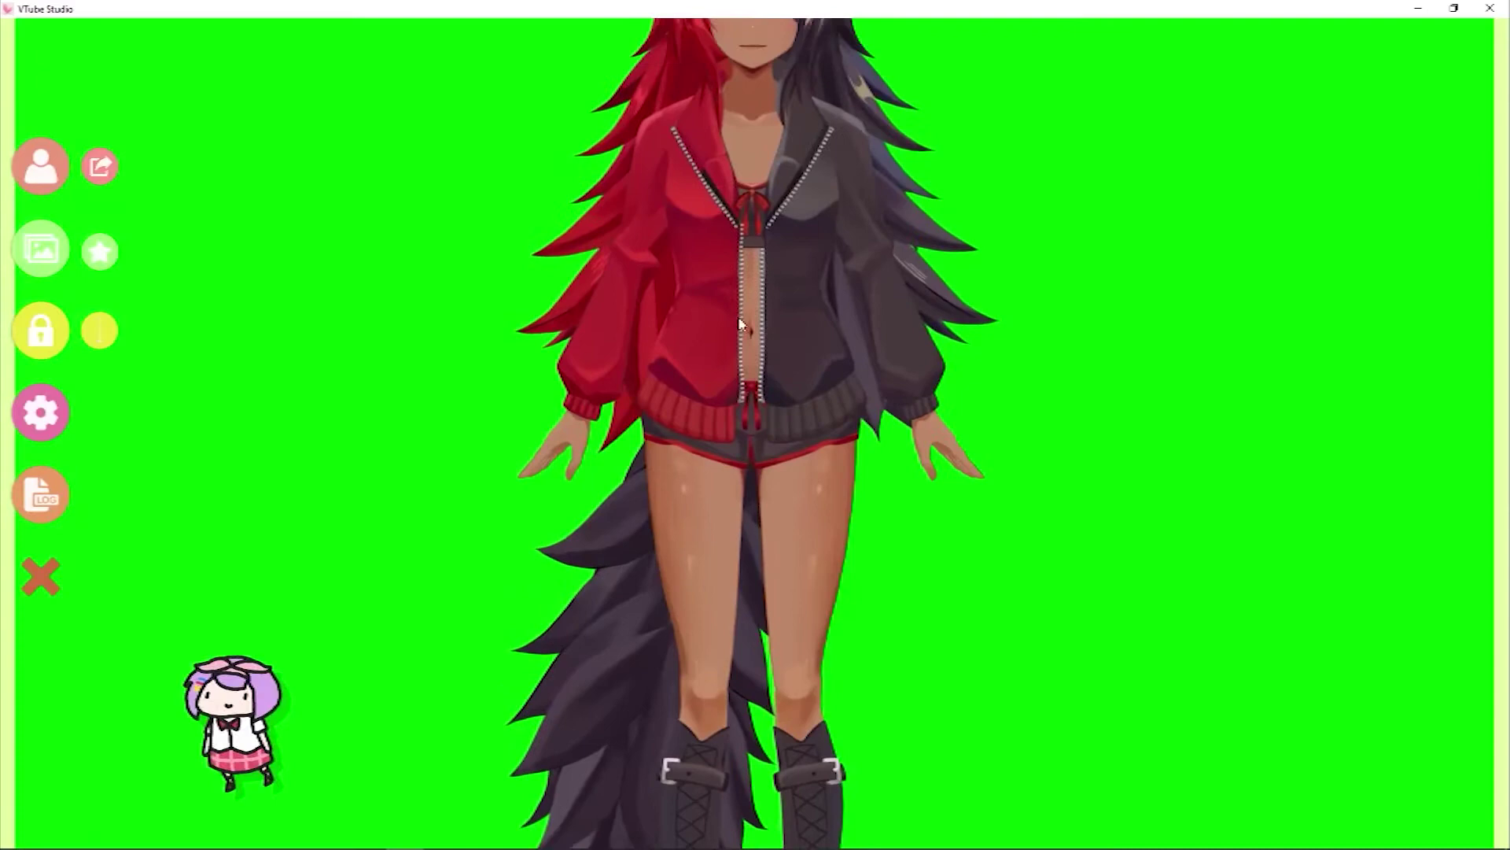
- Move the wolf-eared model down and enlarge it so the ears, face and upper body are in frame, left of centre
{"action": "left_click_drag", "start_coordinate": [739, 324], "coordinate": [767, 720]}
{"action": "scroll", "coordinate": [772, 700], "scroll_direction": "up", "scroll_amount": 4}
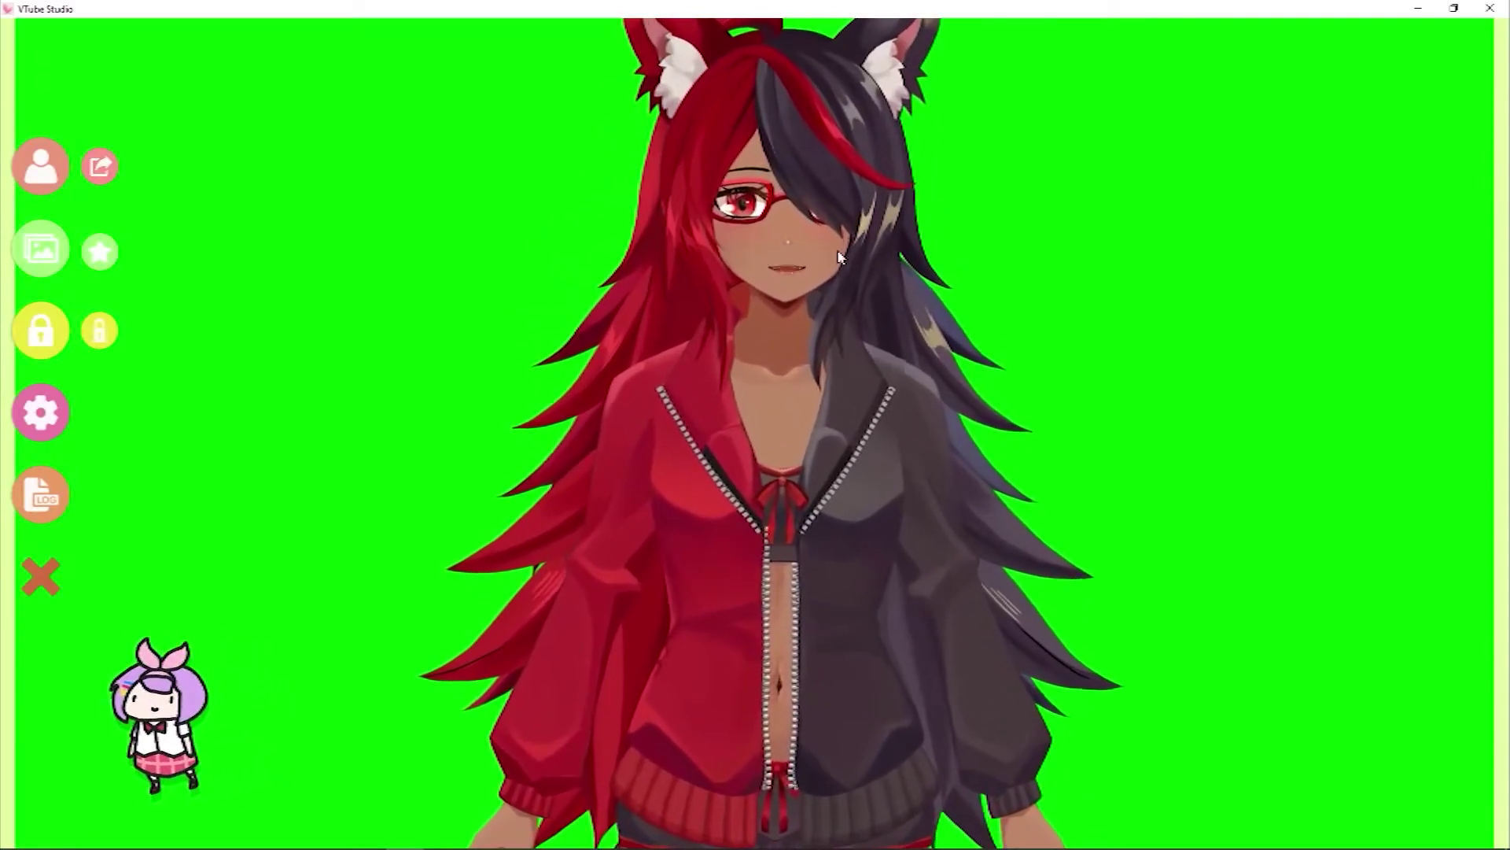
{"action": "left_click_drag", "start_coordinate": [839, 252], "coordinate": [700, 372]}
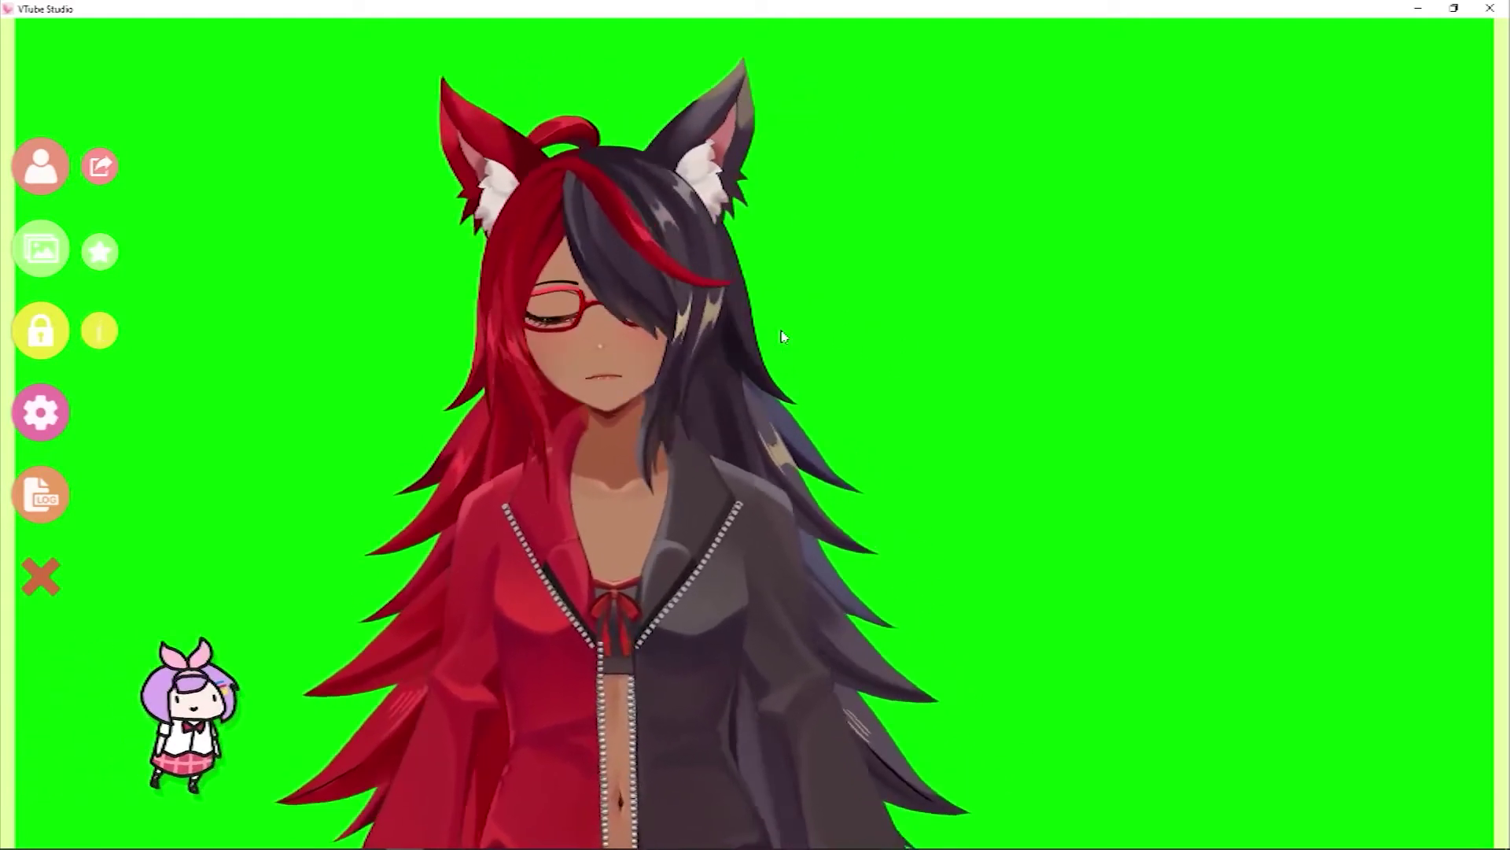
- Load the Zara V2 model from the VTube Studio model list
{"action": "left_click", "coordinate": [50, 170]}
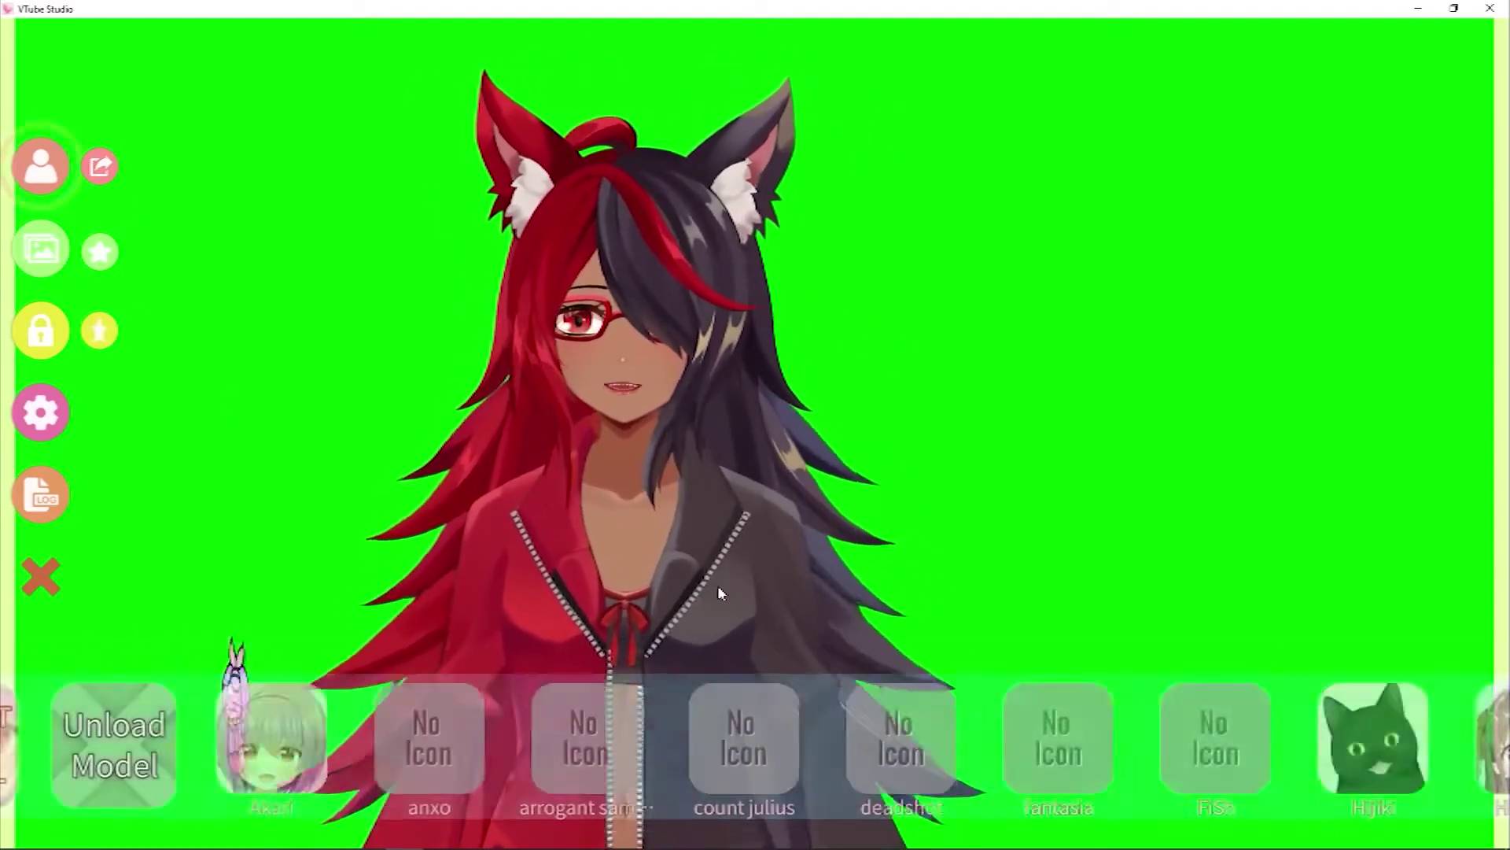
{"action": "scroll", "coordinate": [1289, 728], "scroll_direction": "down", "scroll_amount": 6}
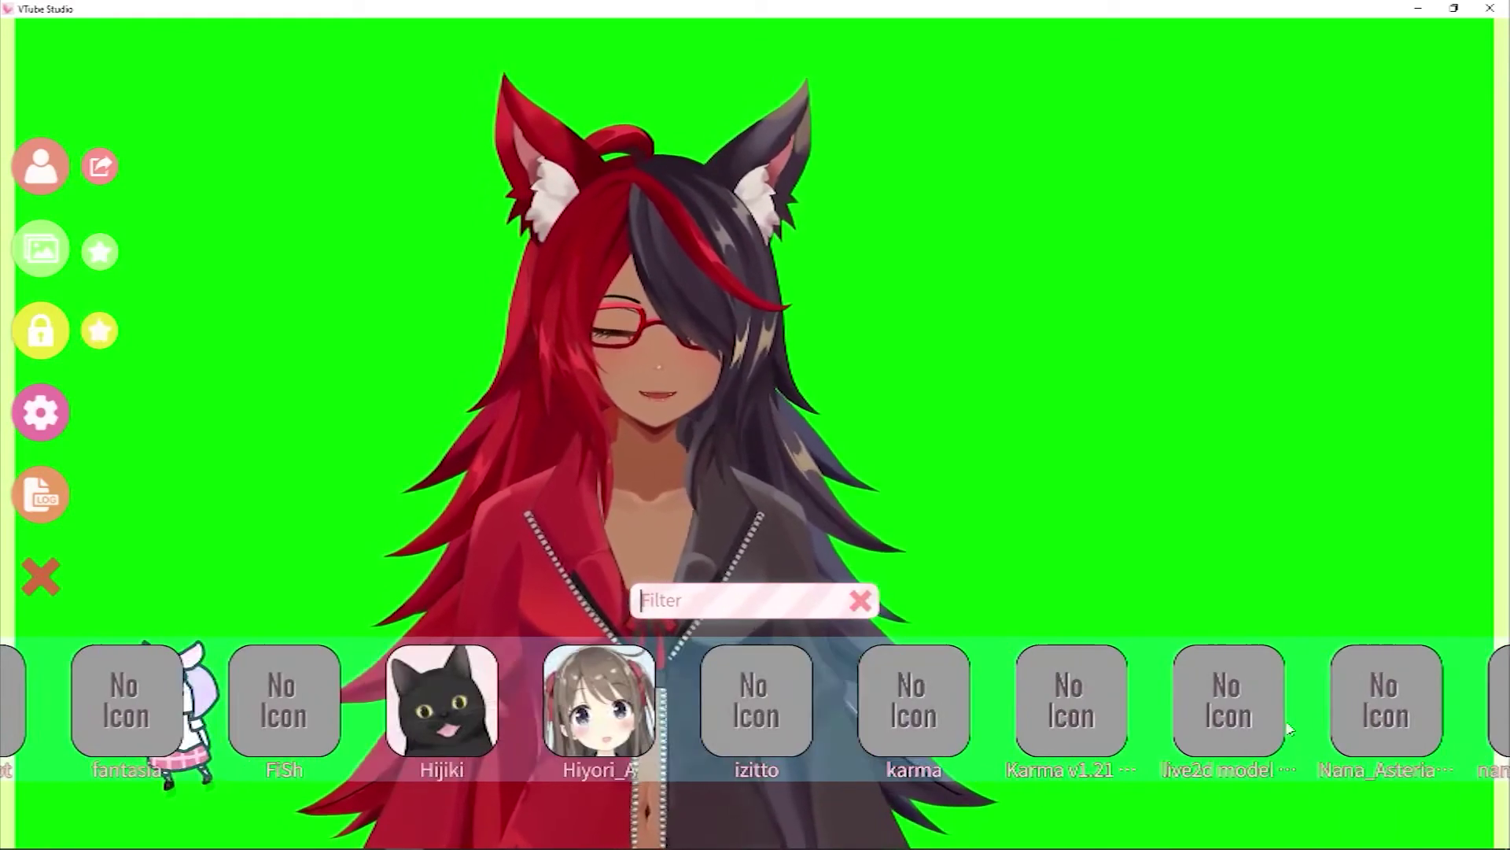
{"action": "scroll", "coordinate": [1289, 728], "scroll_direction": "down", "scroll_amount": 6}
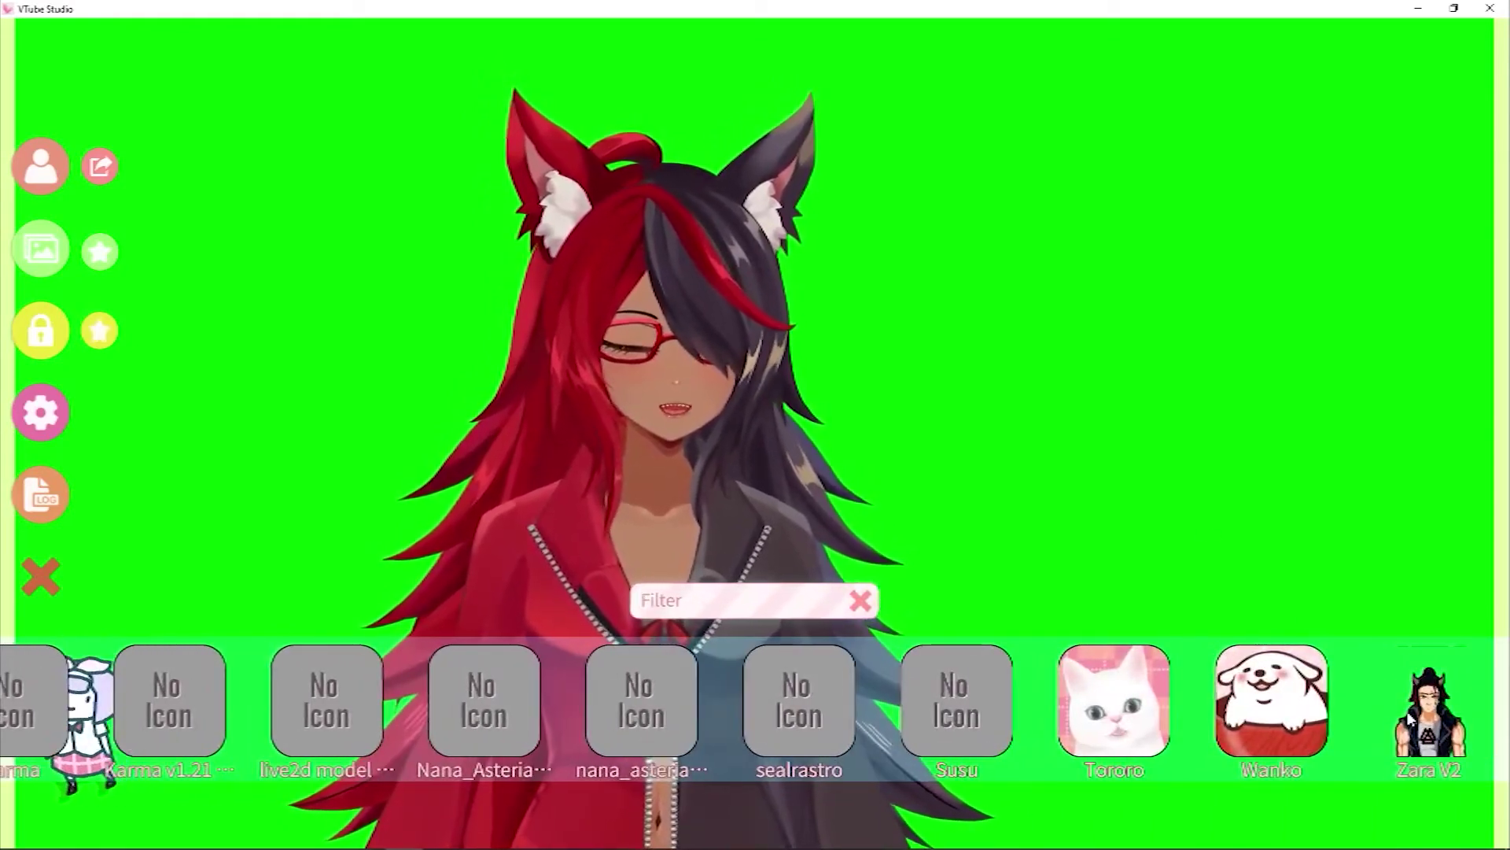
{"action": "left_click", "coordinate": [1409, 718]}
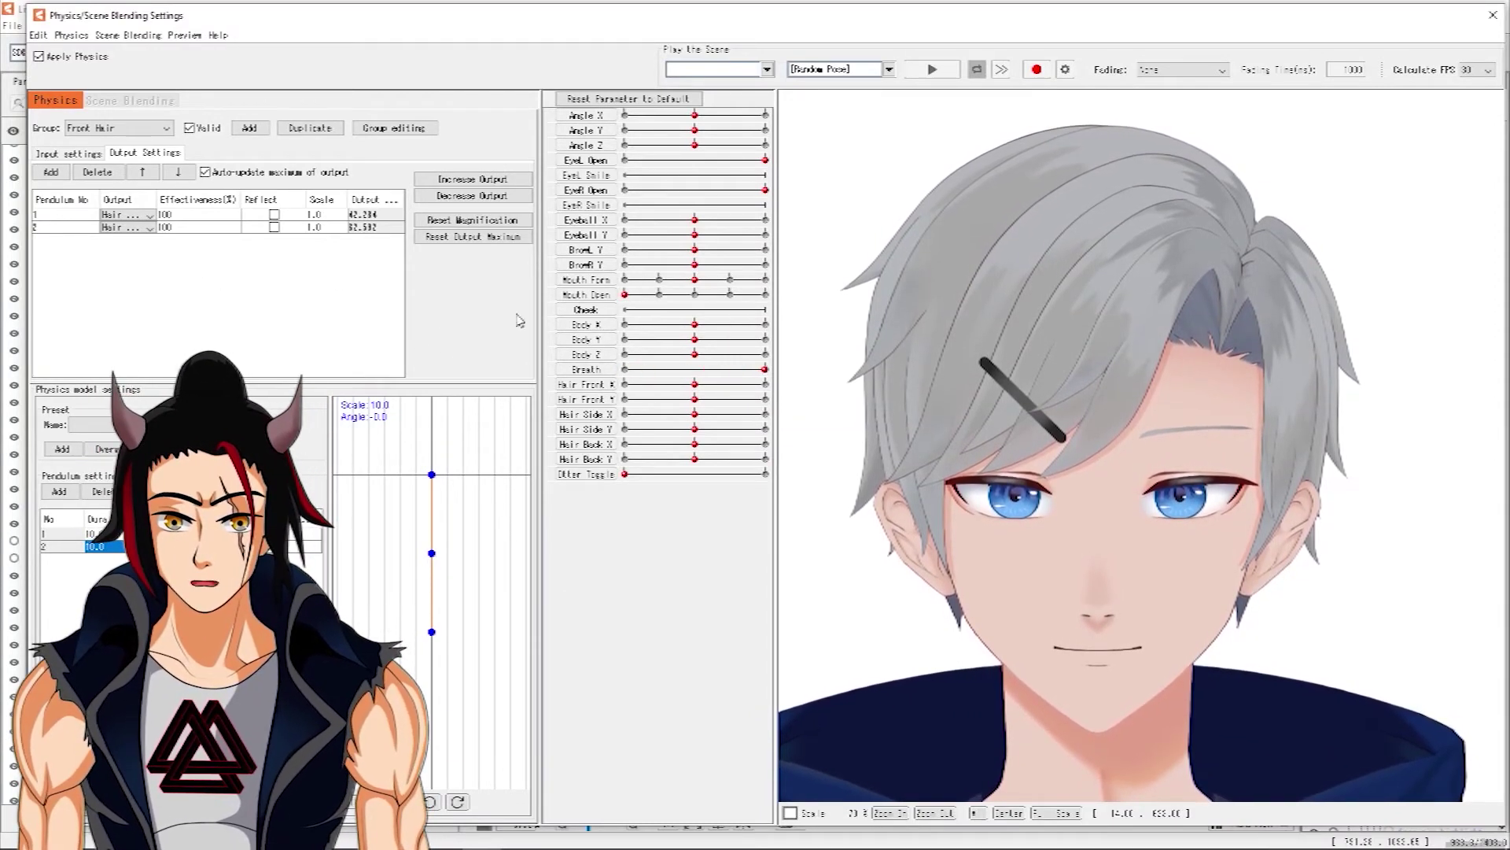
- Switch to Live2D Cubism Editor, close the physics settings and open the recent model file anxo.cmo3
{"action": "left_click_drag", "start_coordinate": [1031, 400], "coordinate": [1089, 621]}
{"action": "scroll", "coordinate": [1023, 708], "scroll_direction": "down", "scroll_amount": 5}
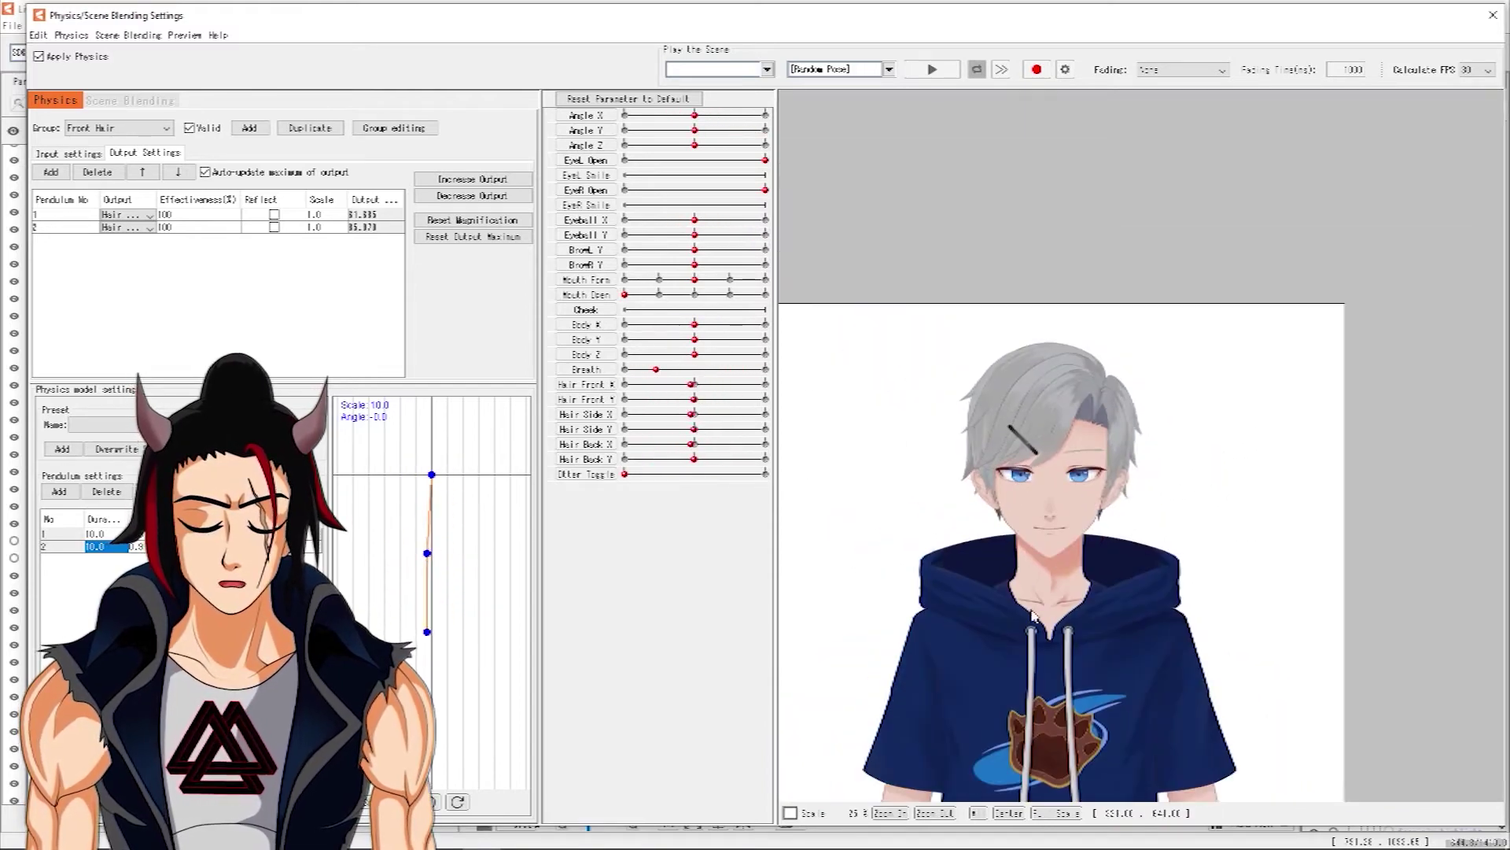
{"action": "left_click", "coordinate": [1492, 16]}
{"action": "left_click", "coordinate": [12, 25]}
{"action": "mouse_move", "coordinate": [85, 95]}
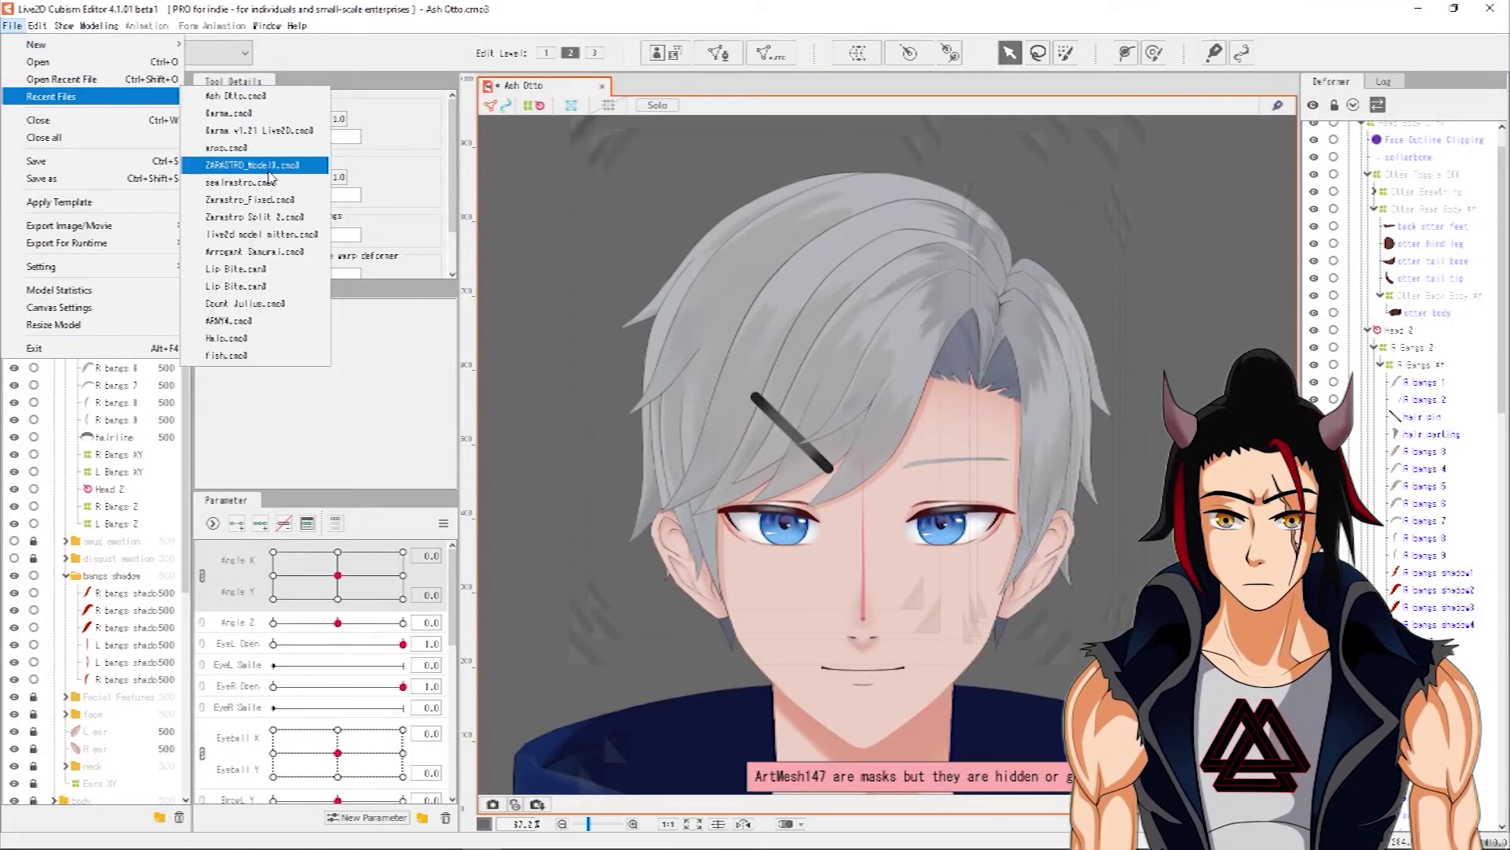
{"action": "left_click", "coordinate": [269, 168]}
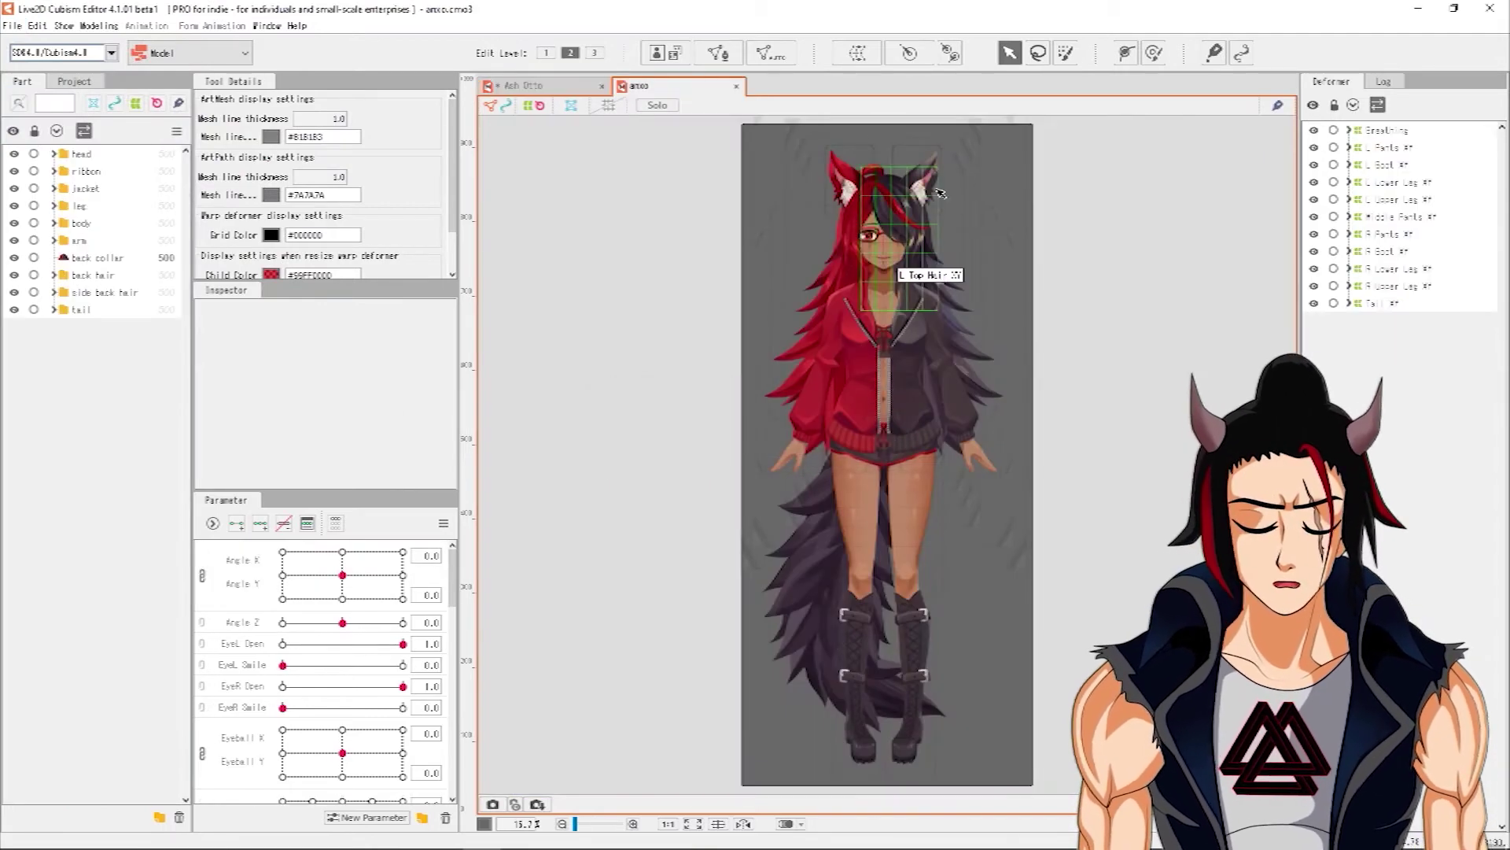
- Unlink the combined Clothes X and Clothes Y parameters of the anxo model
{"action": "scroll", "coordinate": [865, 313], "scroll_direction": "up", "scroll_amount": 5}
{"action": "left_click_drag", "start_coordinate": [672, 196], "coordinate": [590, 270]}
{"action": "scroll", "coordinate": [529, 413], "scroll_direction": "down", "scroll_amount": 1}
{"action": "left_click_drag", "start_coordinate": [549, 458], "coordinate": [557, 427]}
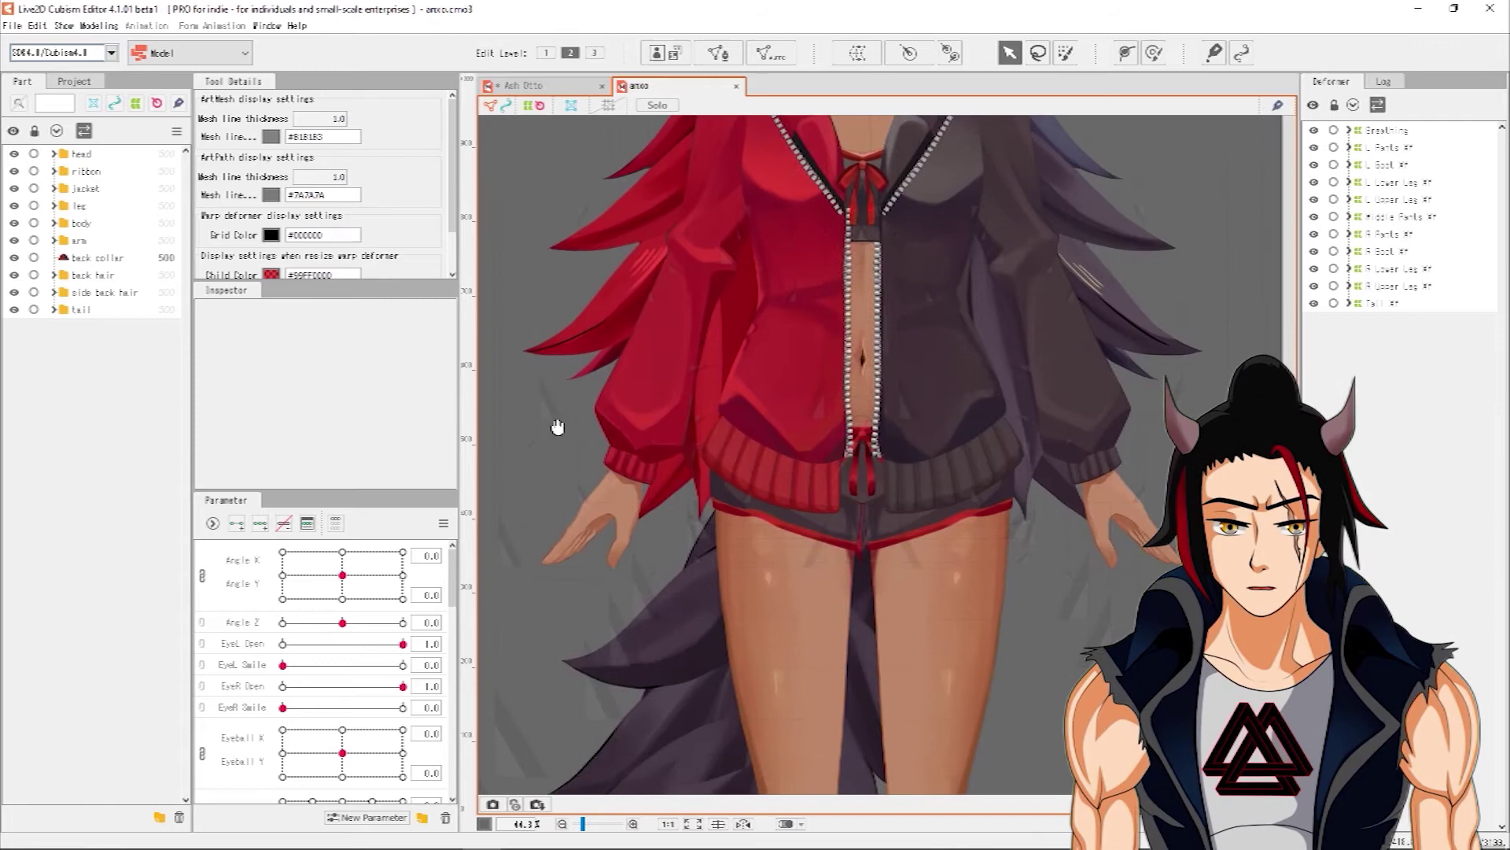
{"action": "scroll", "coordinate": [557, 427], "scroll_direction": "up", "scroll_amount": 6}
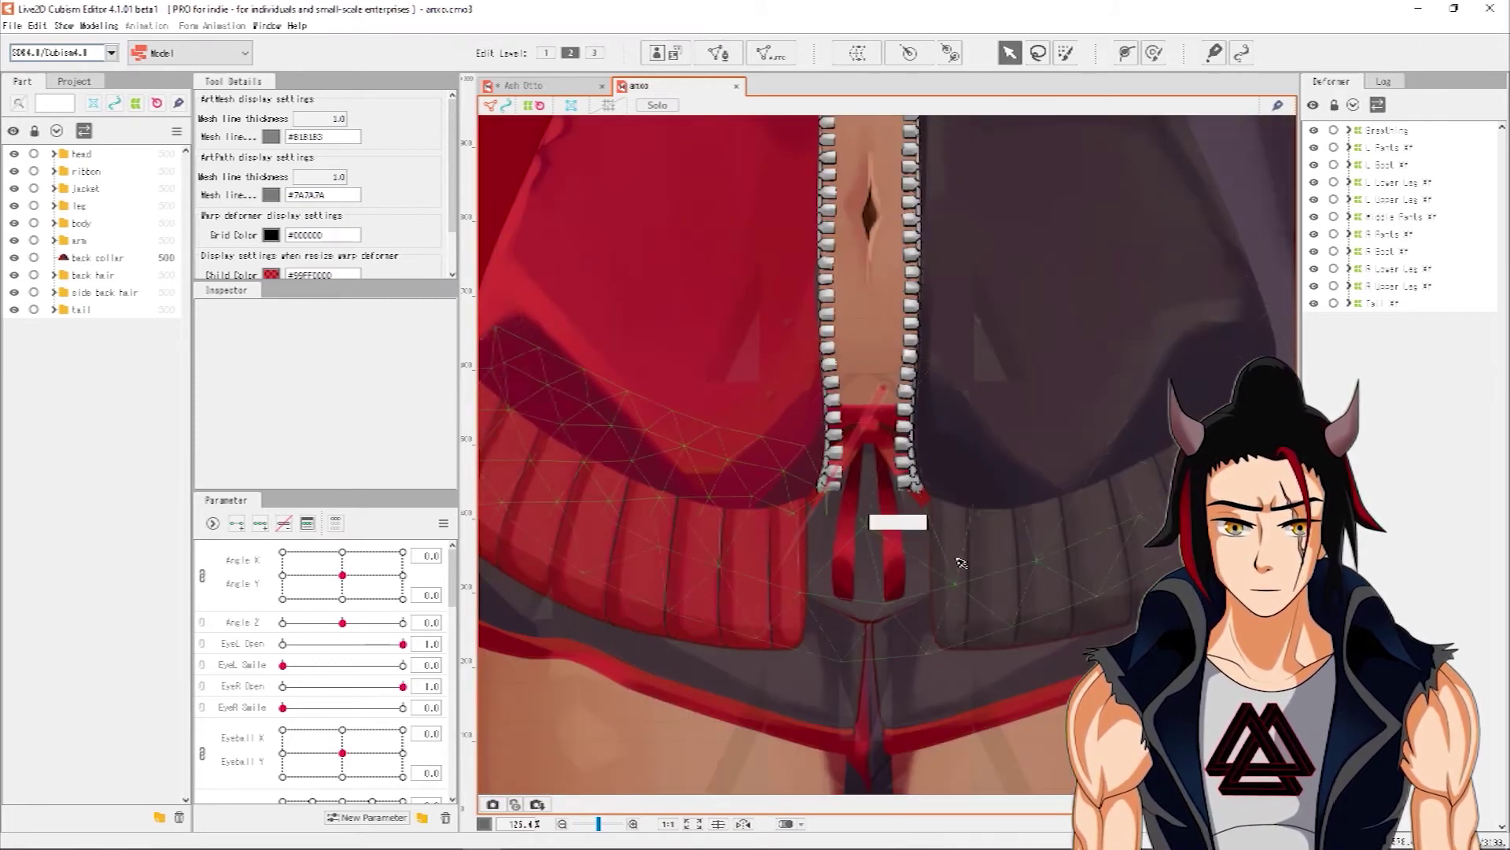
{"action": "scroll", "coordinate": [327, 617], "scroll_direction": "down", "scroll_amount": 10}
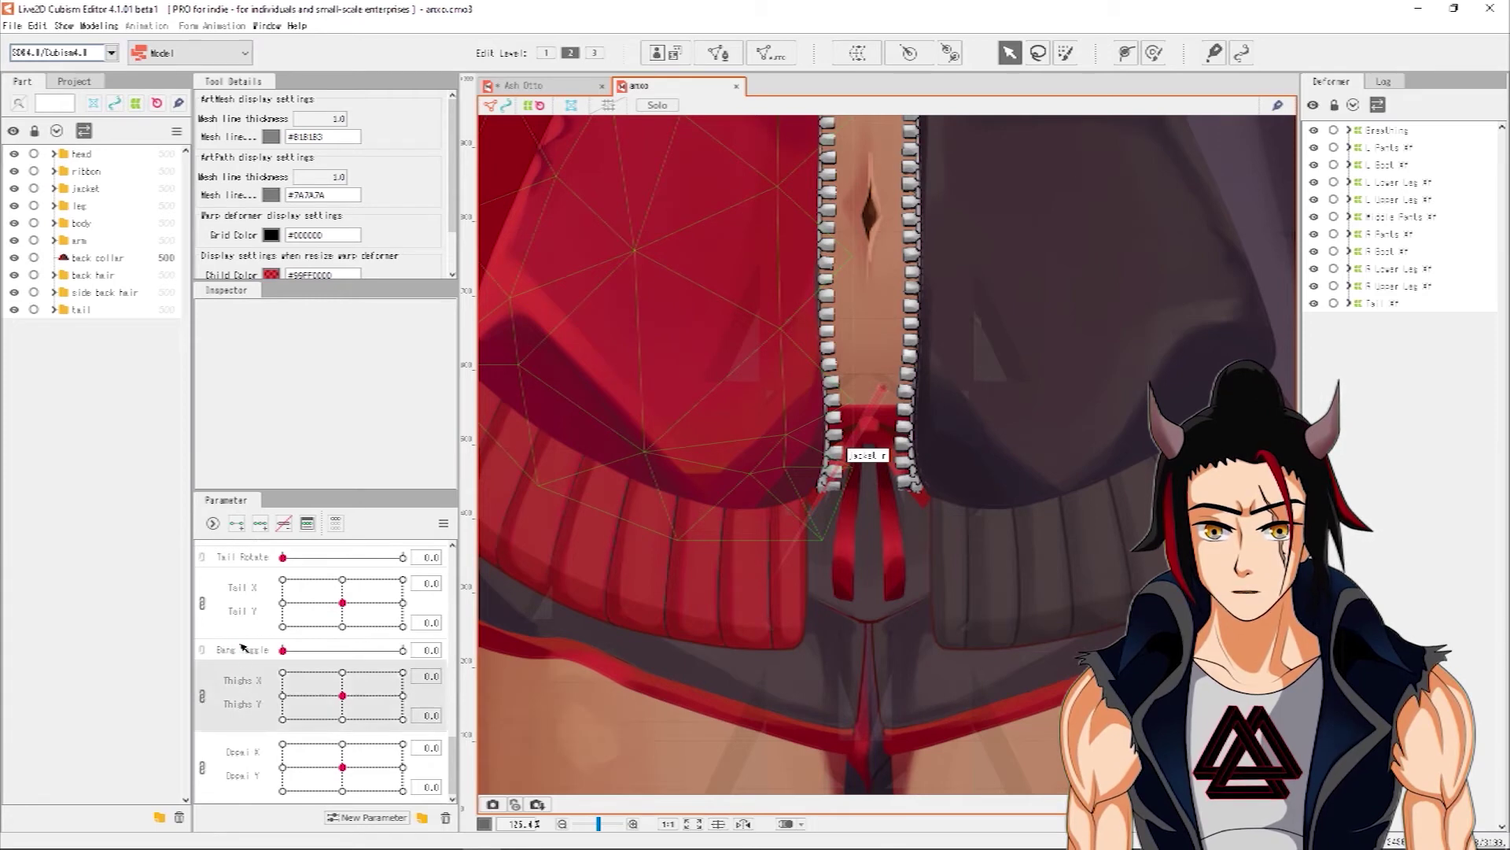
{"action": "scroll", "coordinate": [243, 695], "scroll_direction": "up", "scroll_amount": 3}
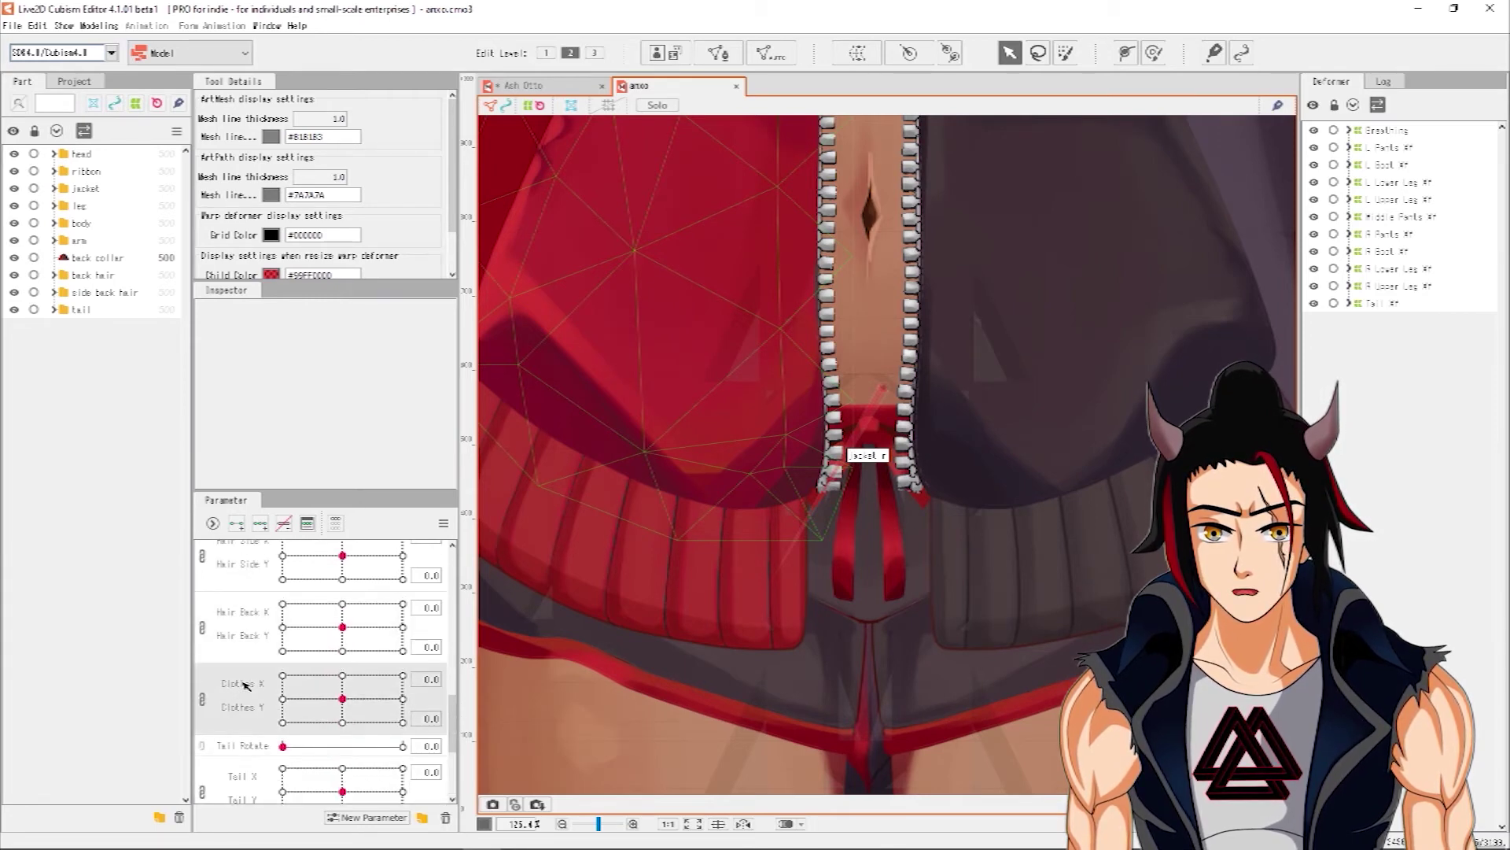
{"action": "left_click", "coordinate": [202, 699]}
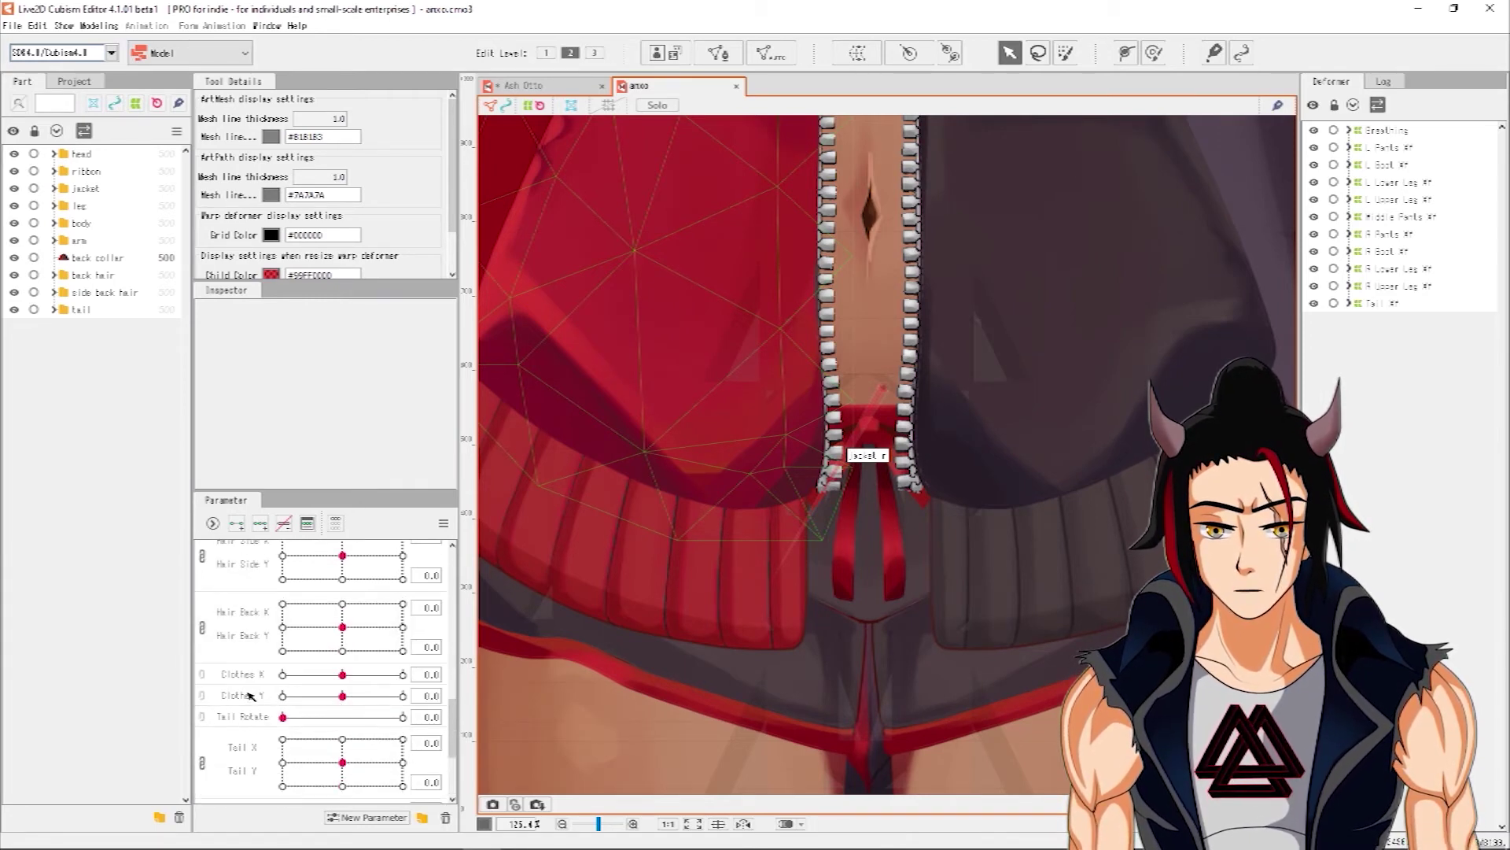
- Test how the Clothes Y parameter moves the jacket by varying it up to 1.0
{"action": "left_click", "coordinate": [251, 695]}
{"action": "left_click_drag", "start_coordinate": [342, 695], "coordinate": [441, 697]}
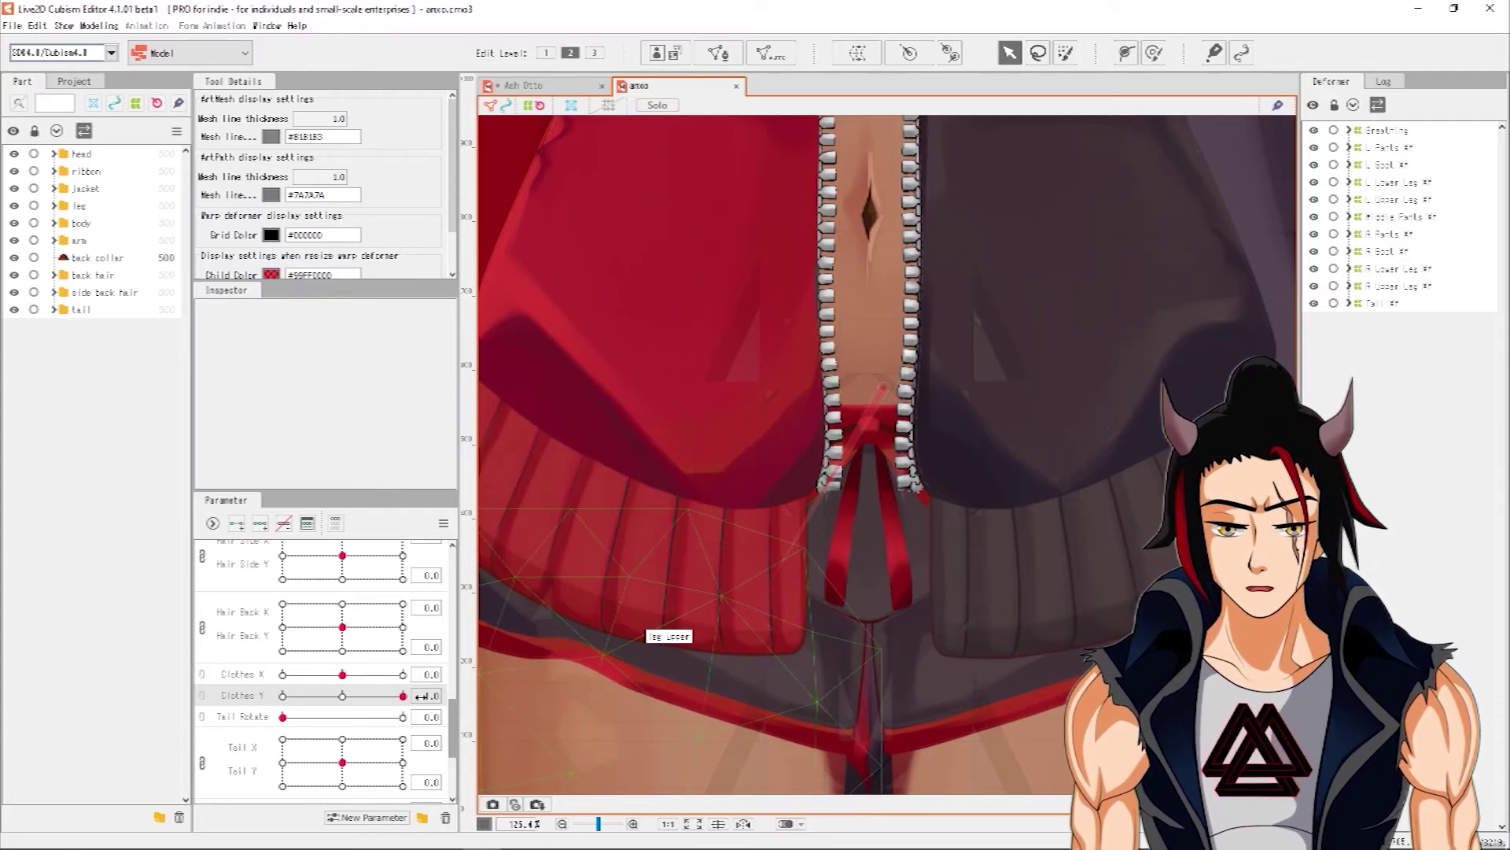
{"action": "left_click_drag", "start_coordinate": [403, 695], "coordinate": [365, 695]}
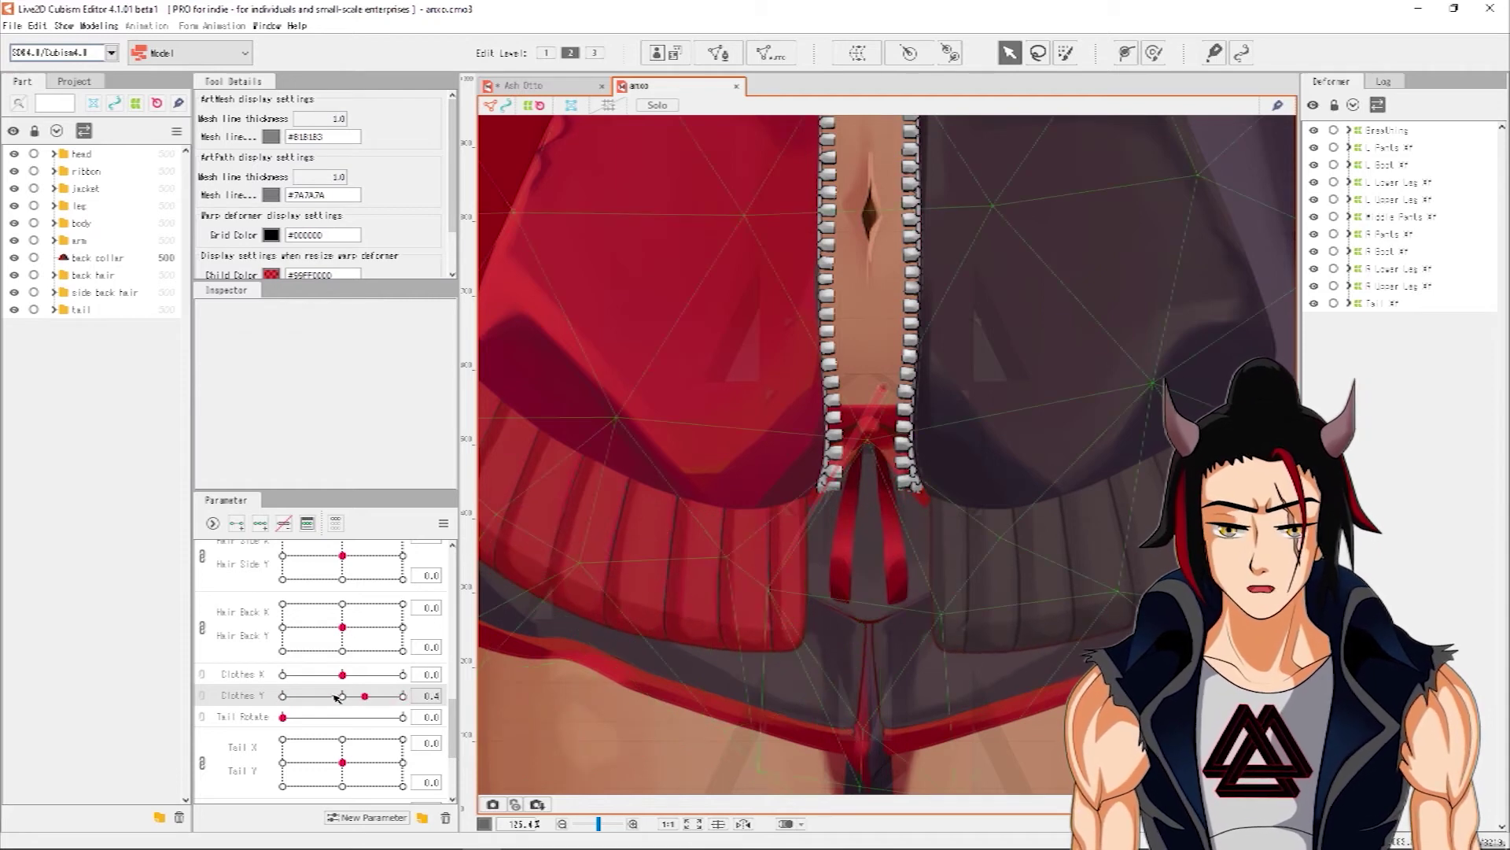
- Reshape the lower edge of the under jacket r mesh with the deform brush at Clothes Y -1.0
{"action": "left_click", "coordinate": [651, 594]}
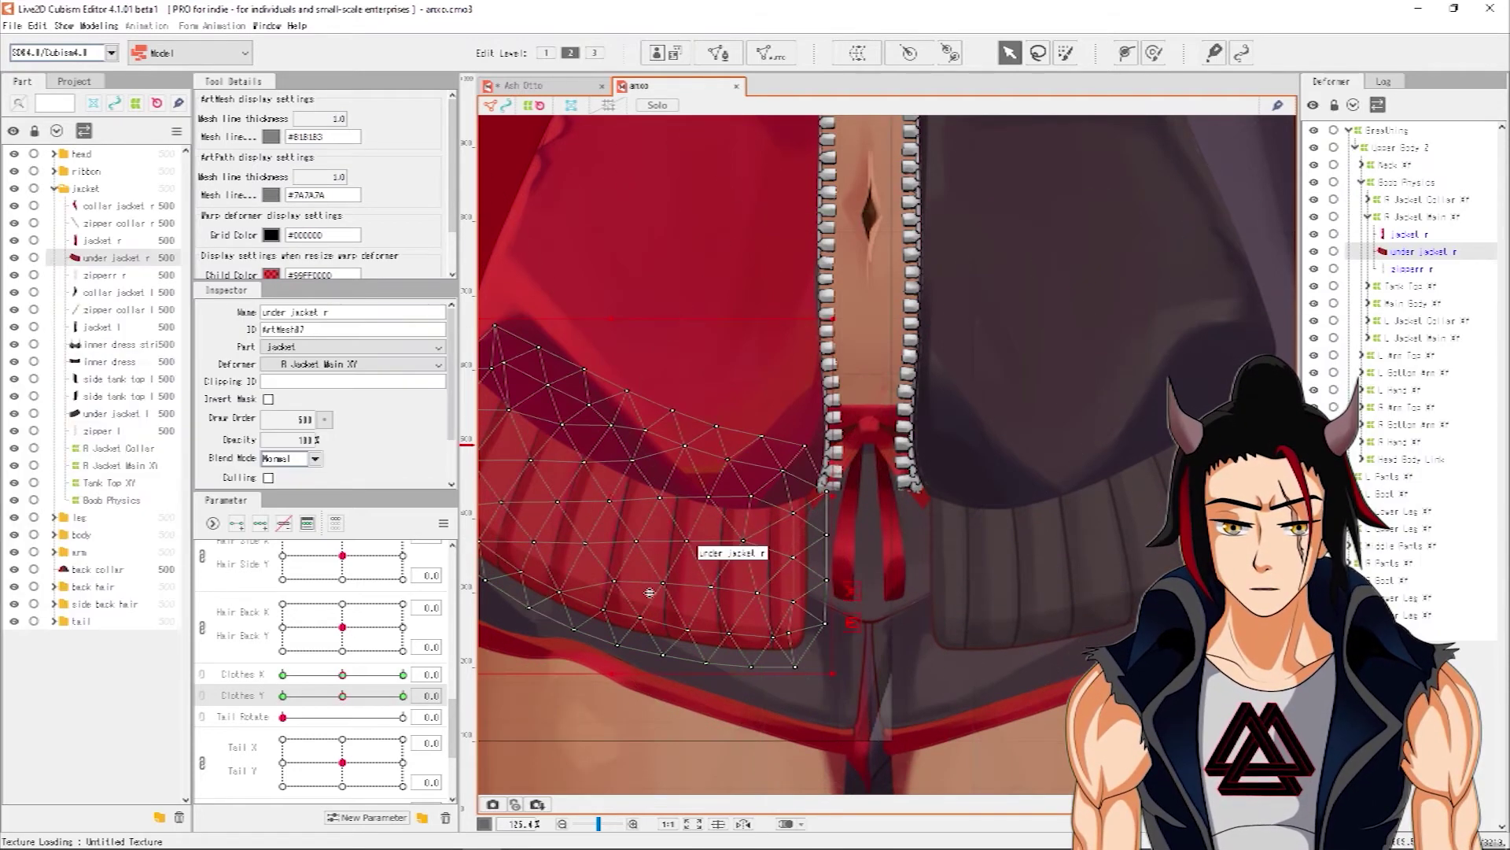
{"action": "left_click_drag", "start_coordinate": [616, 504], "coordinate": [820, 517]}
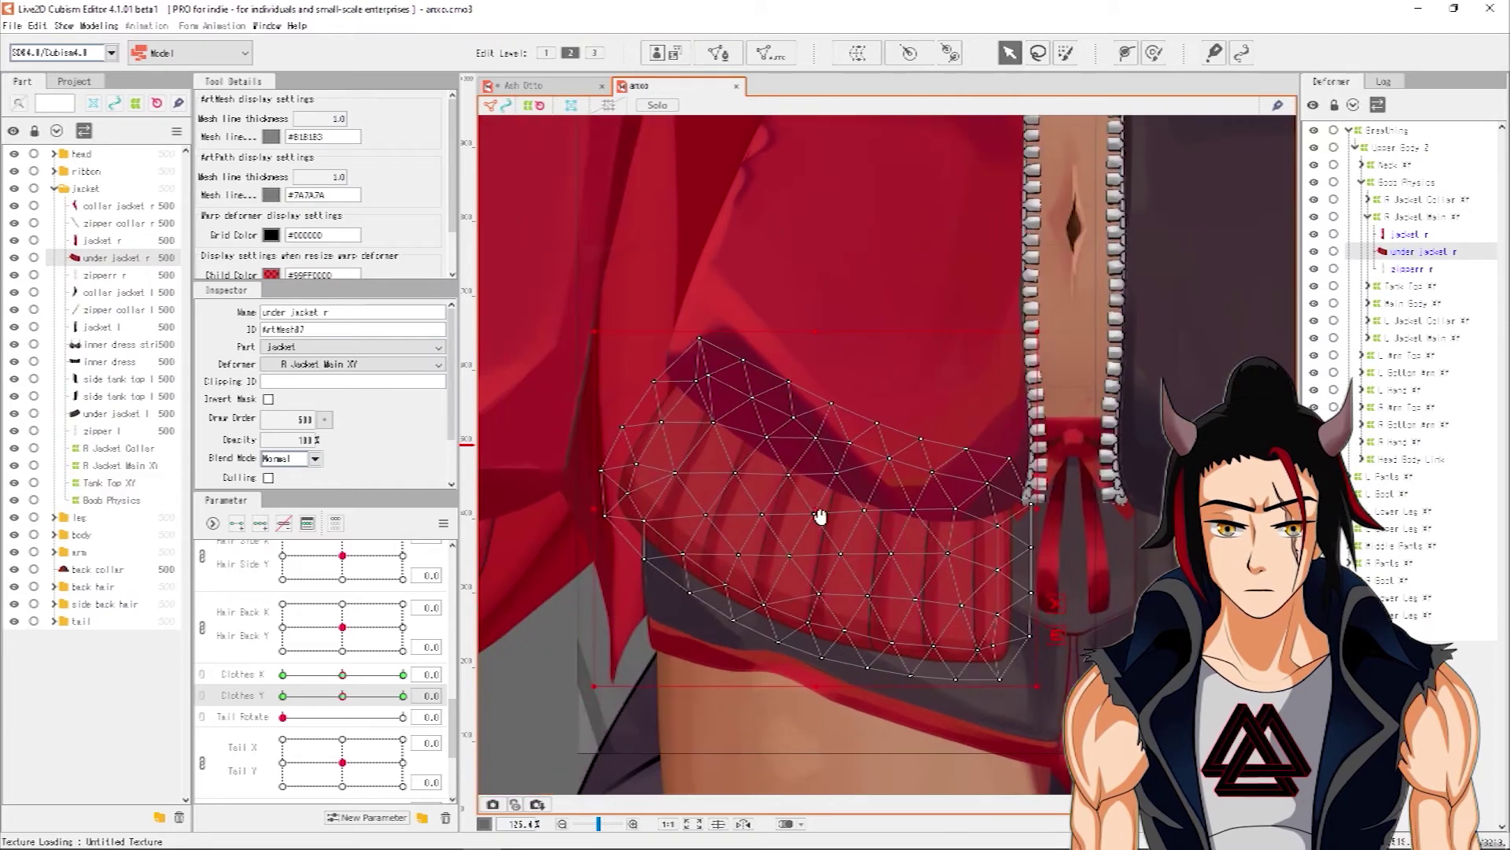
{"action": "left_click", "coordinate": [1155, 56]}
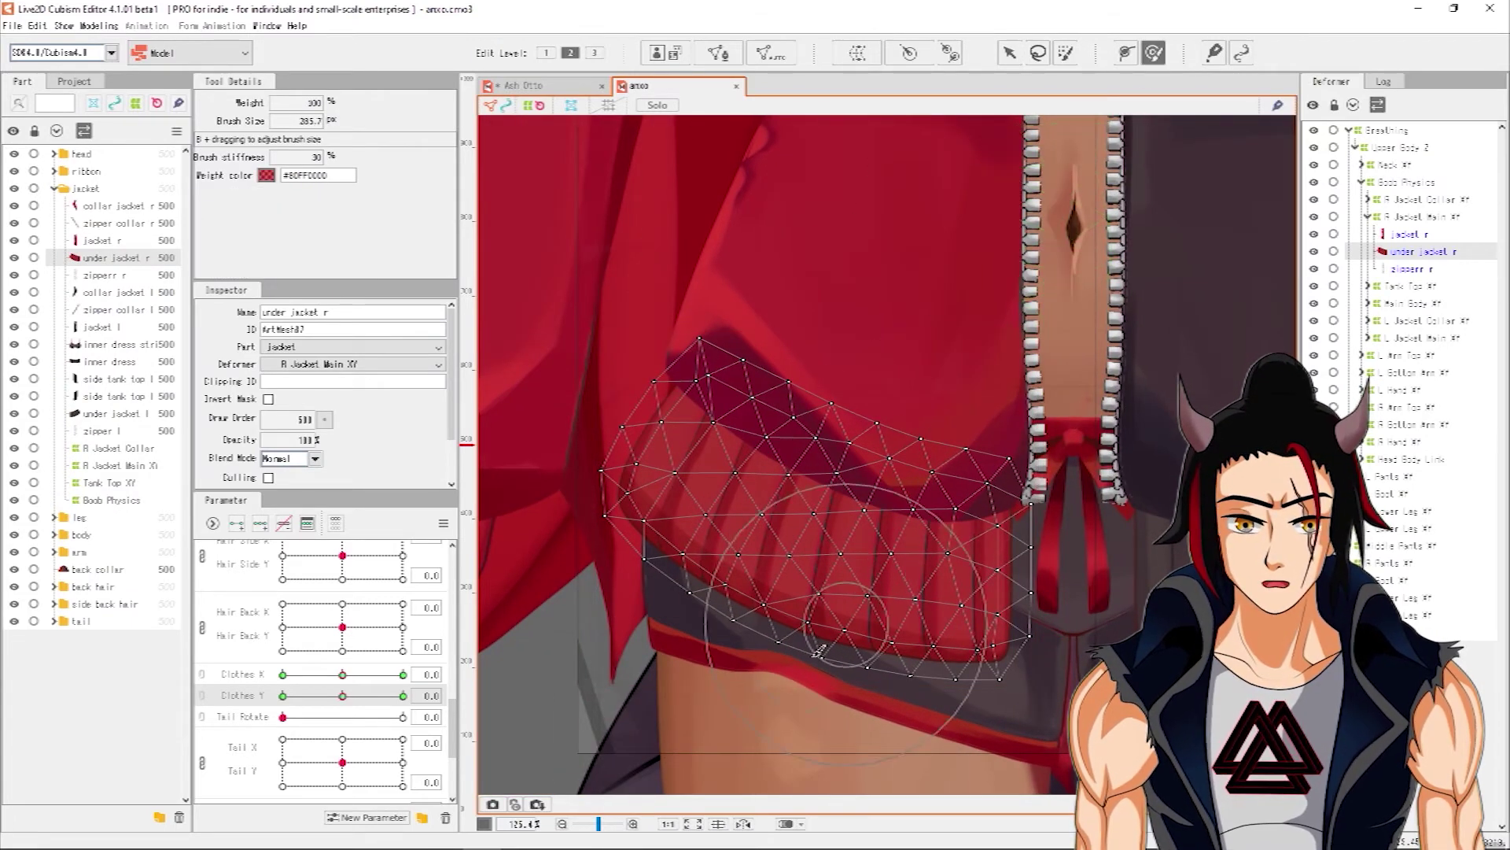
{"action": "left_click_drag", "start_coordinate": [342, 696], "coordinate": [422, 696]}
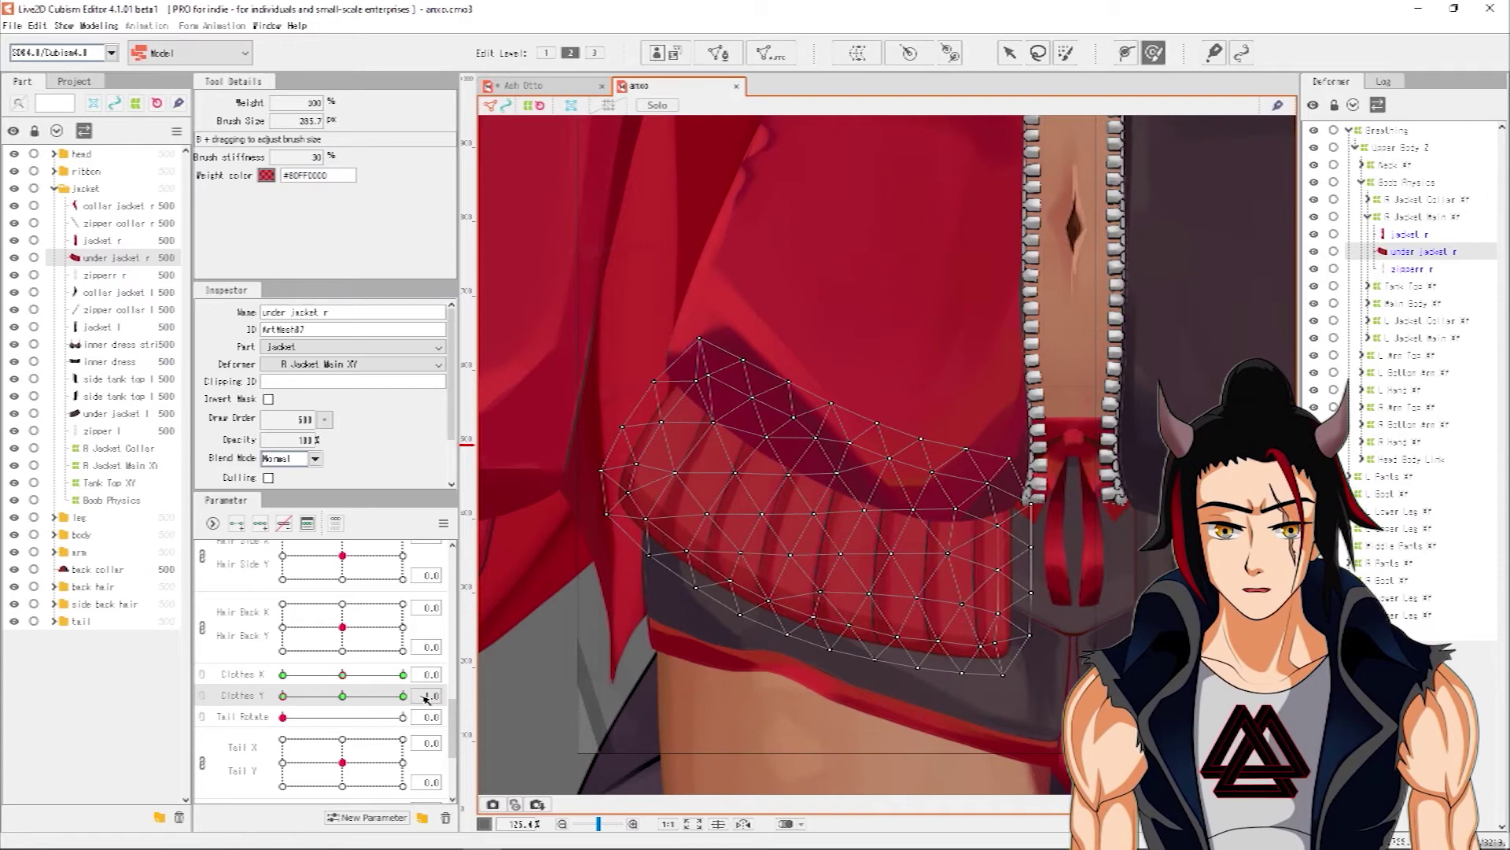
{"action": "left_click_drag", "start_coordinate": [941, 737], "coordinate": [939, 733]}
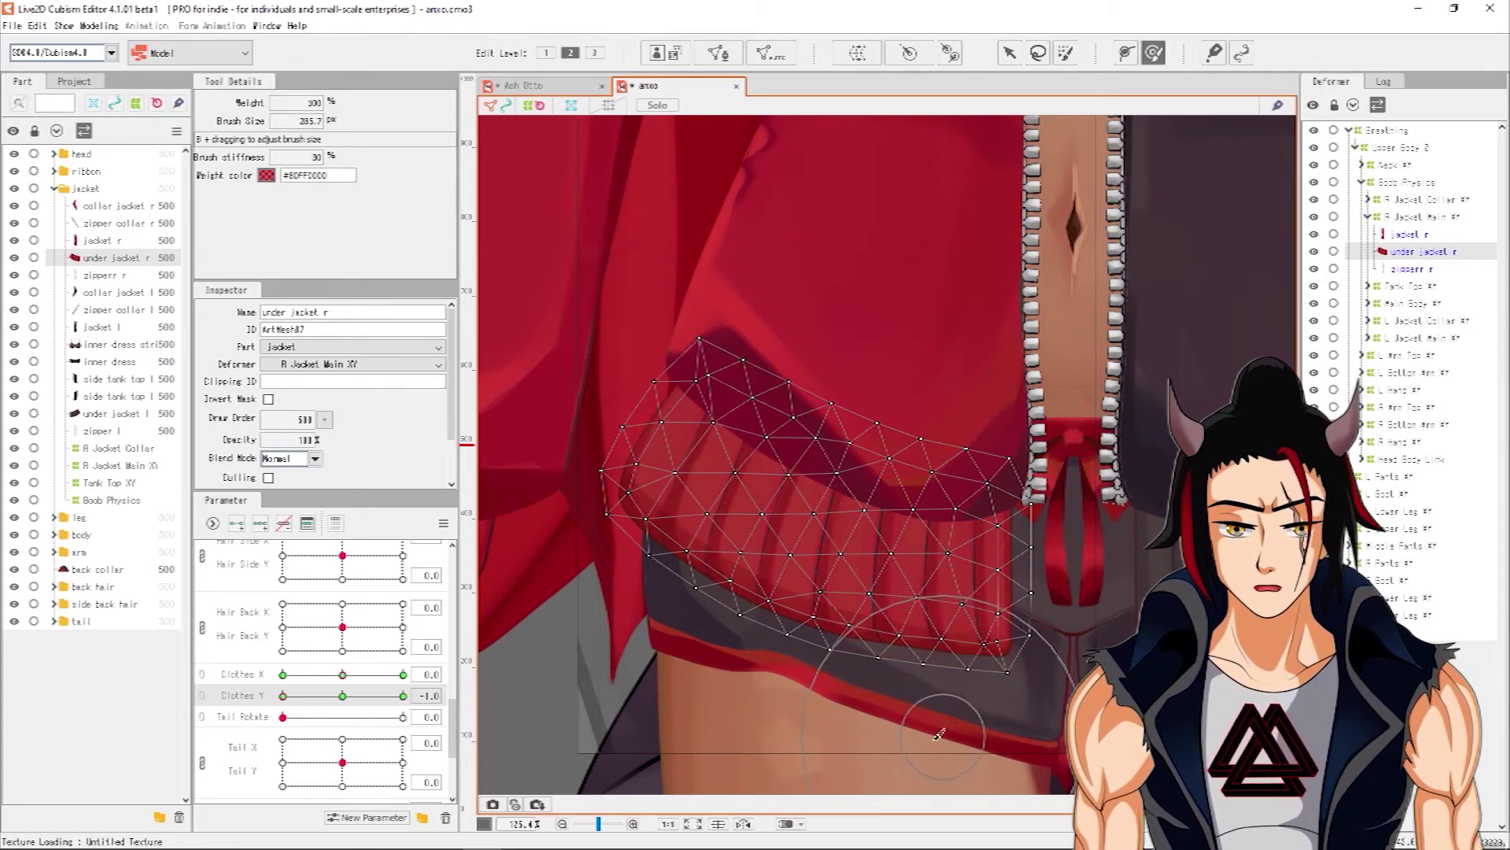
{"action": "mouse_move", "coordinate": [815, 727]}
{"action": "left_mouse_down"}
{"action": "mouse_move", "coordinate": [709, 711]}
{"action": "mouse_move", "coordinate": [721, 689]}
{"action": "left_mouse_up"}
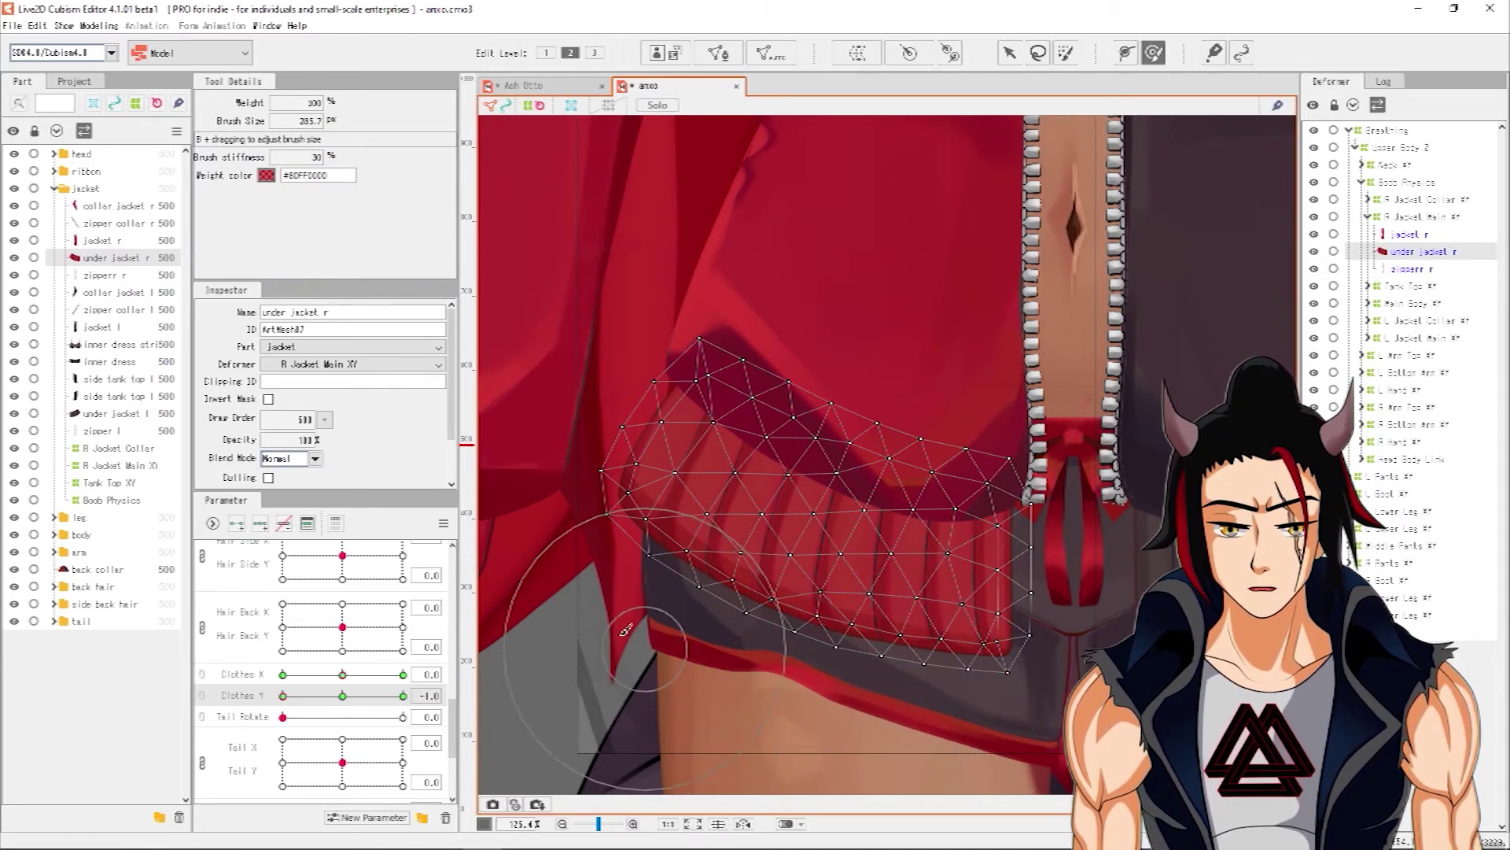
{"action": "left_click_drag", "start_coordinate": [625, 599], "coordinate": [634, 594]}
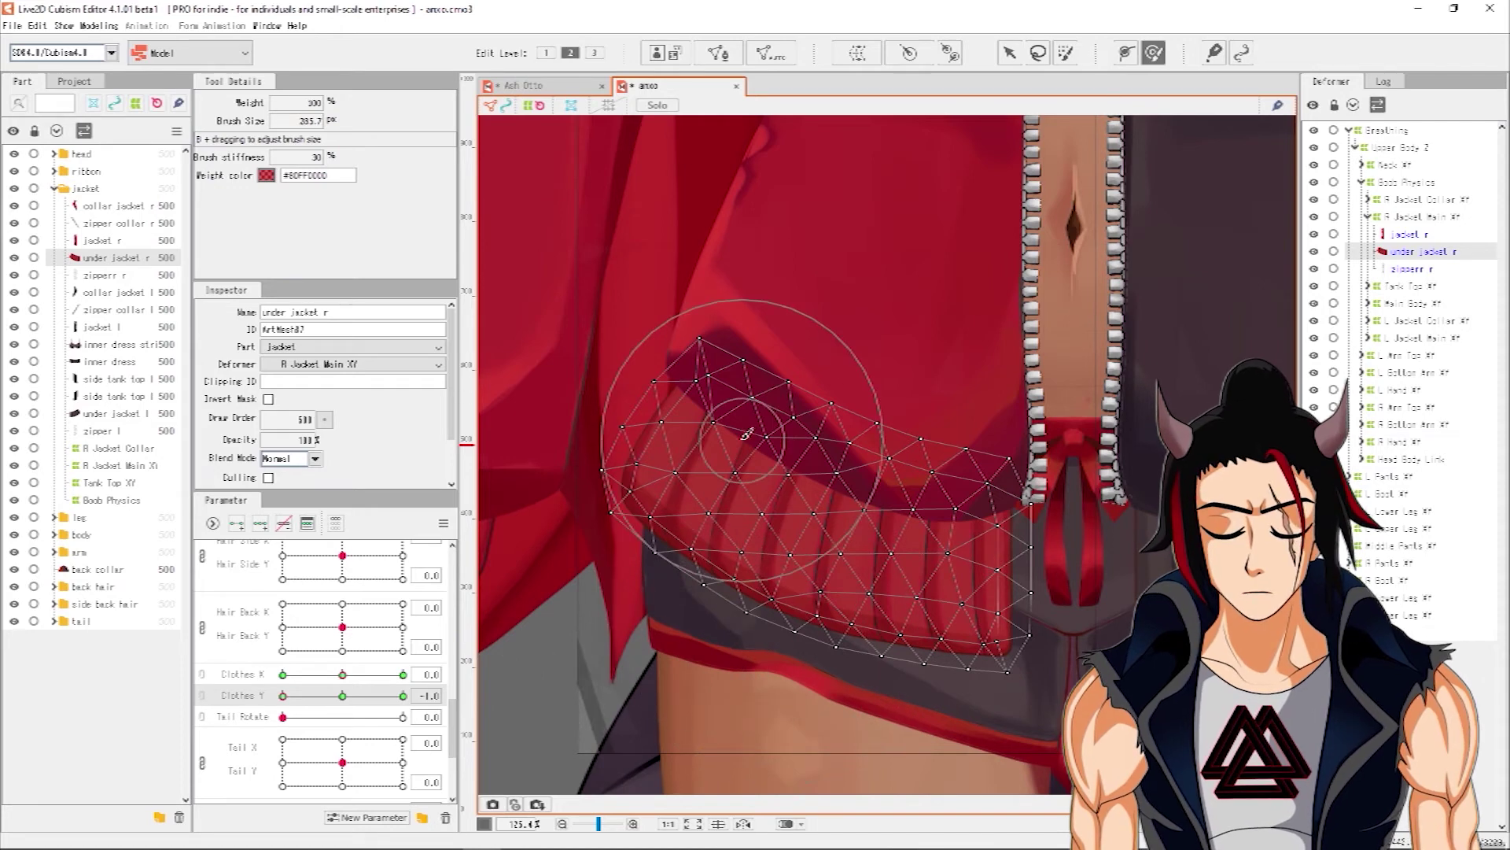
- Enlarge the deform brush to 407.7 px and push the hem of the under jacket r mesh further upward
{"action": "key", "text": "b"}
{"action": "mouse_move", "coordinate": [741, 440]}
{"action": "left_mouse_down"}
{"action": "mouse_move", "coordinate": [739, 600]}
{"action": "mouse_move", "coordinate": [792, 307]}
{"action": "mouse_move", "coordinate": [824, 517]}
{"action": "mouse_move", "coordinate": [836, 399]}
{"action": "mouse_move", "coordinate": [856, 371]}
{"action": "mouse_move", "coordinate": [838, 229]}
{"action": "mouse_move", "coordinate": [815, 535]}
{"action": "left_mouse_up"}
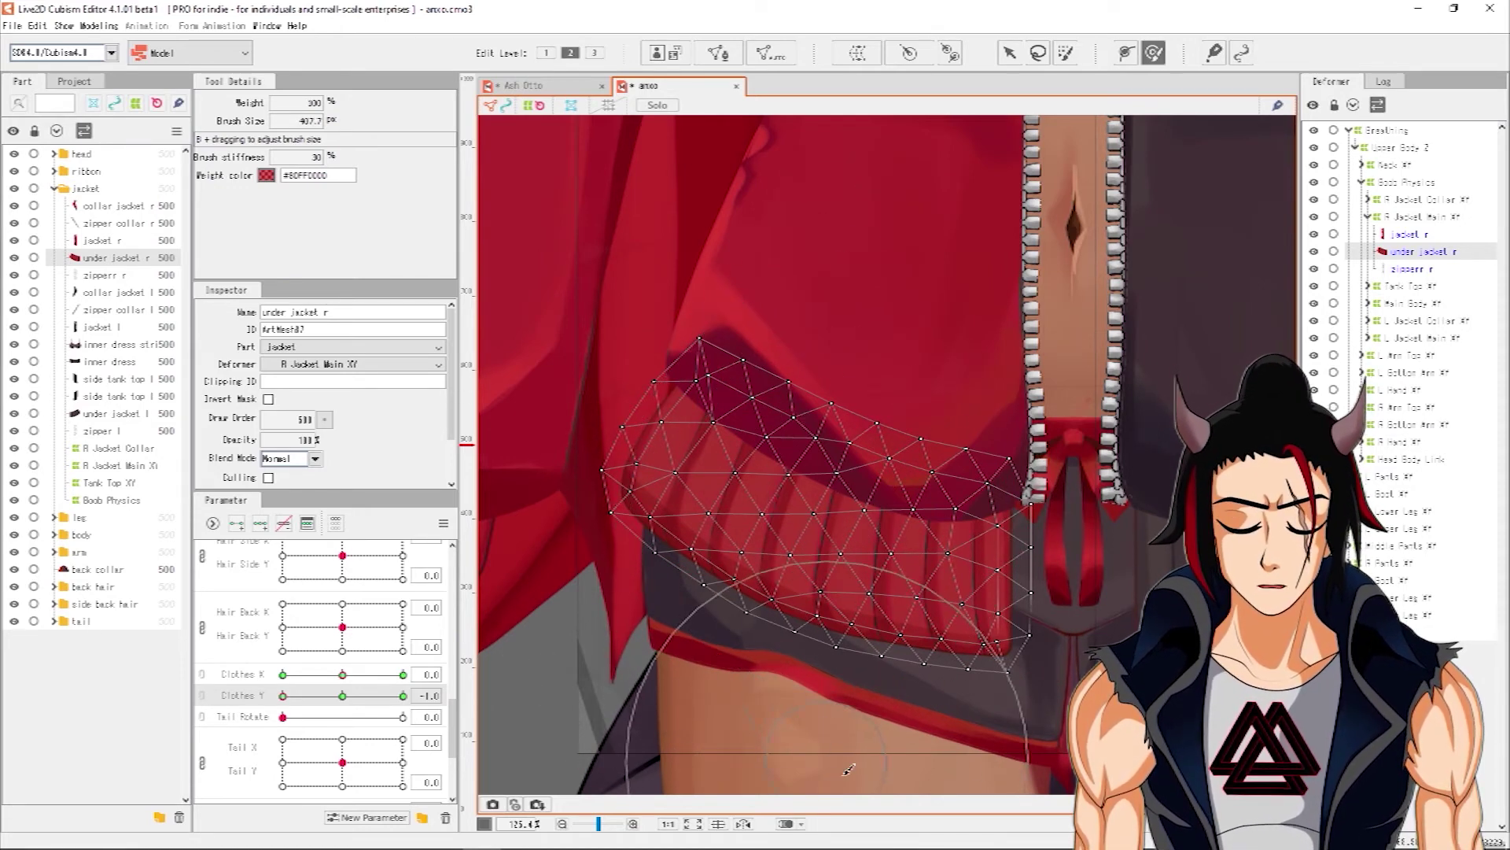
{"action": "left_click_drag", "start_coordinate": [812, 693], "coordinate": [826, 676]}
{"action": "left_click_drag", "start_coordinate": [696, 694], "coordinate": [708, 682]}
{"action": "left_click_drag", "start_coordinate": [653, 633], "coordinate": [438, 838]}
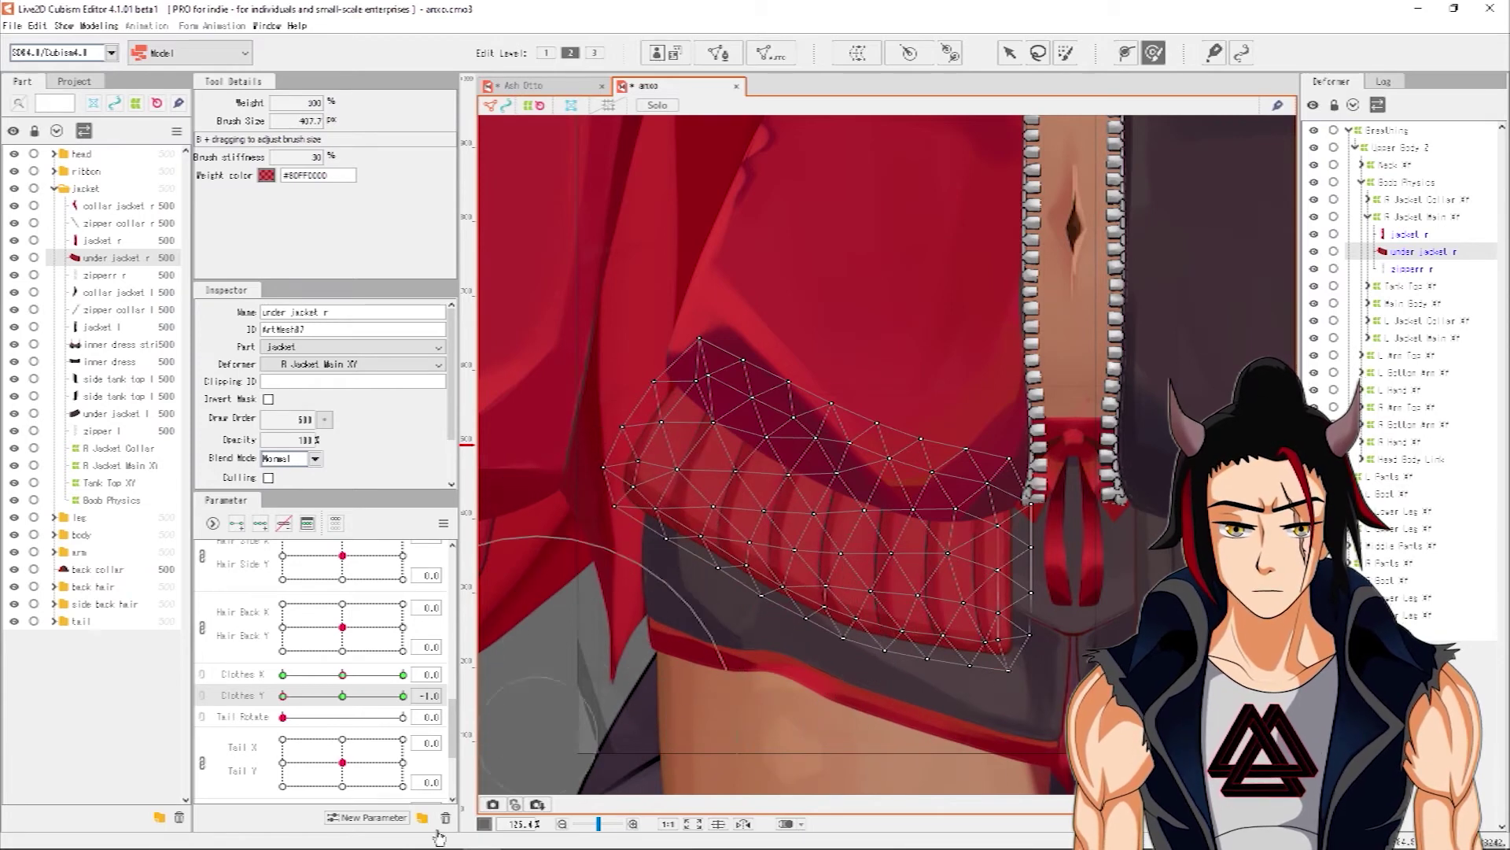
- Undo the brush deformations made to the under jacket r mesh at Clothes Y -1.0
{"action": "mouse_move", "coordinate": [283, 695]}
{"action": "left_mouse_down"}
{"action": "mouse_move", "coordinate": [398, 695]}
{"action": "mouse_move", "coordinate": [283, 696]}
{"action": "left_mouse_up"}
{"action": "key", "text": "ctrl+z"}
{"action": "key", "text": "ctrl+z"}
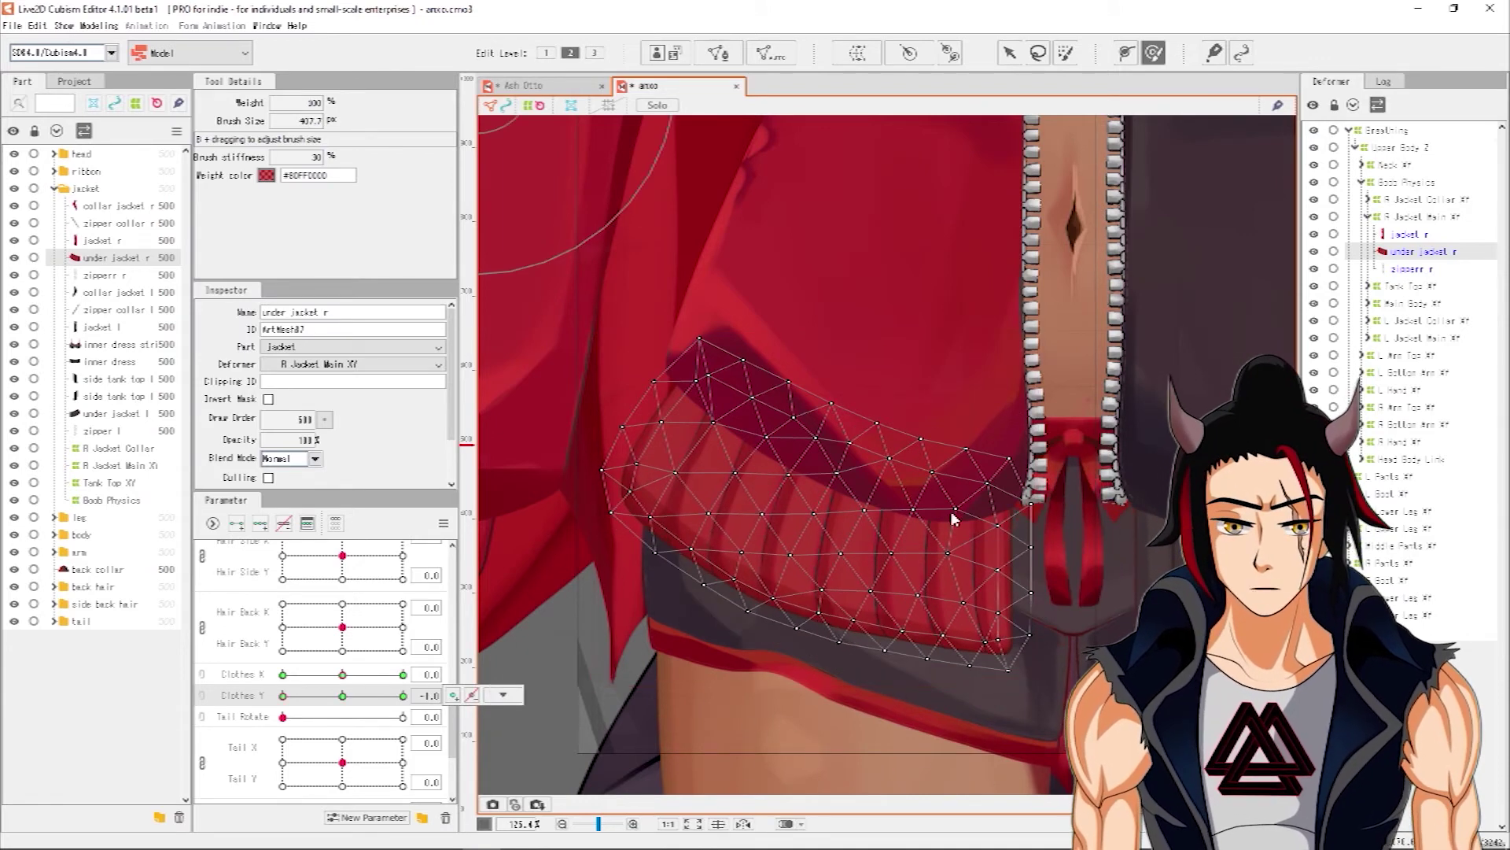
{"action": "key", "text": "ctrl+z"}
{"action": "key", "text": "ctrl+z"}
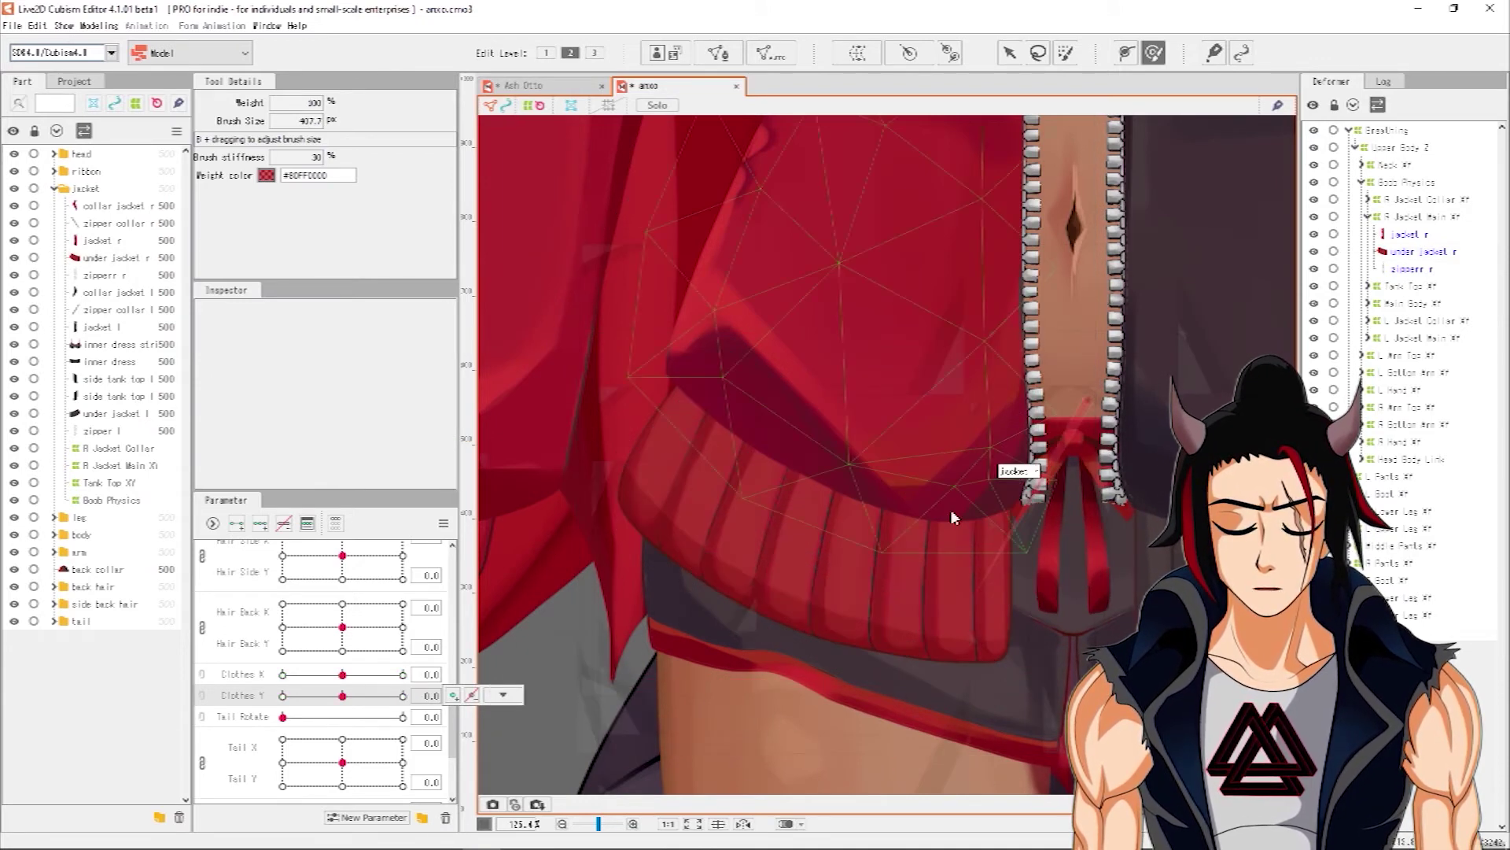
{"action": "key", "text": "ctrl+z"}
{"action": "key", "text": "ctrl+z"}
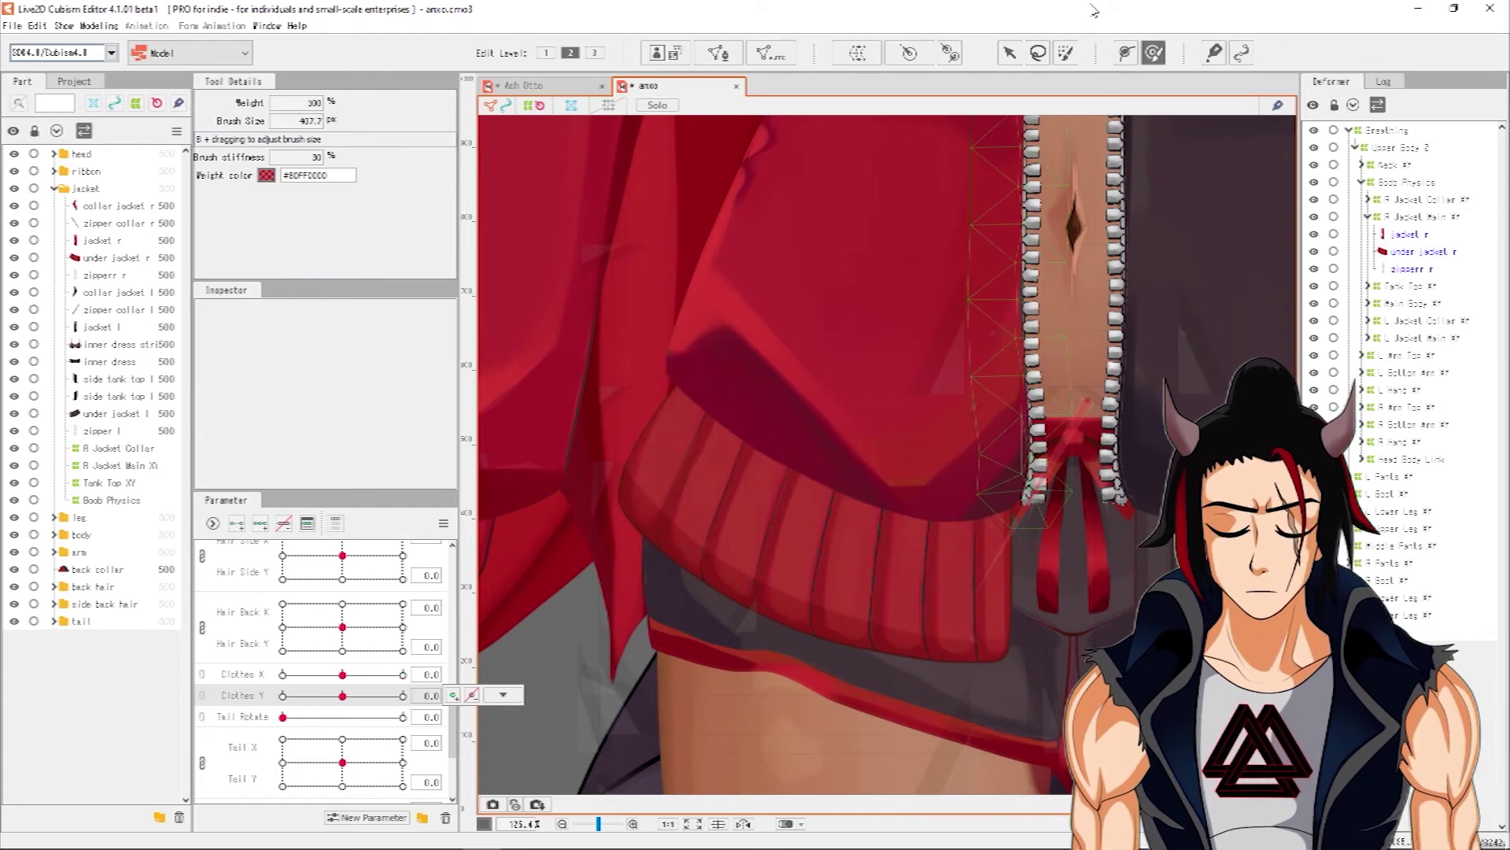
- Return to the Arrow tool, test the Clothes Y parameter on the jacket hem and reset it to 0.0
{"action": "left_click", "coordinate": [1010, 53]}
{"action": "scroll", "coordinate": [806, 586], "scroll_direction": "down", "scroll_amount": 3}
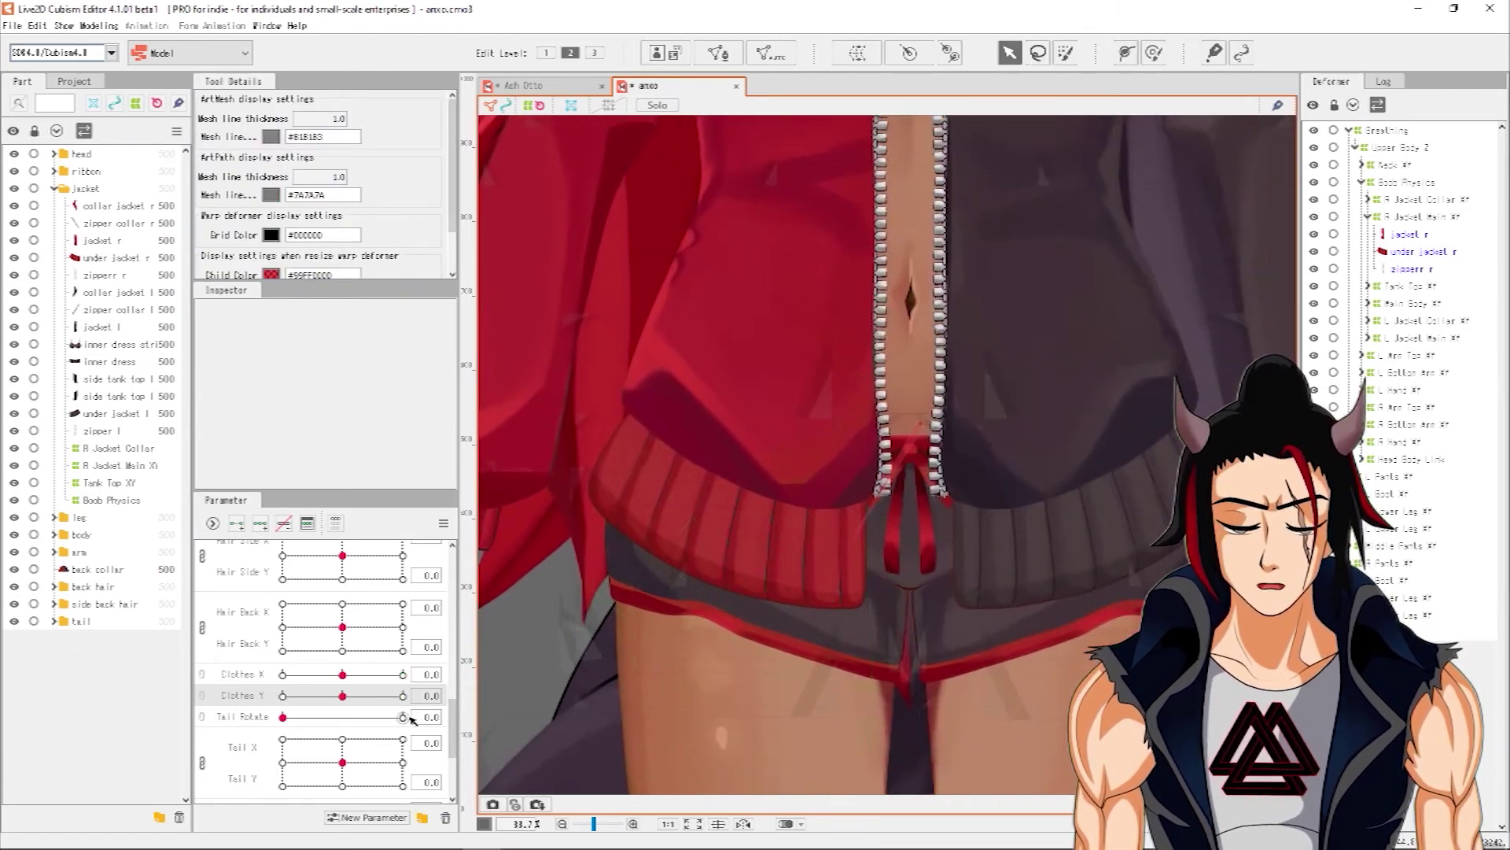
{"action": "left_click_drag", "start_coordinate": [454, 699], "coordinate": [887, 736]}
{"action": "left_click", "coordinate": [342, 695]}
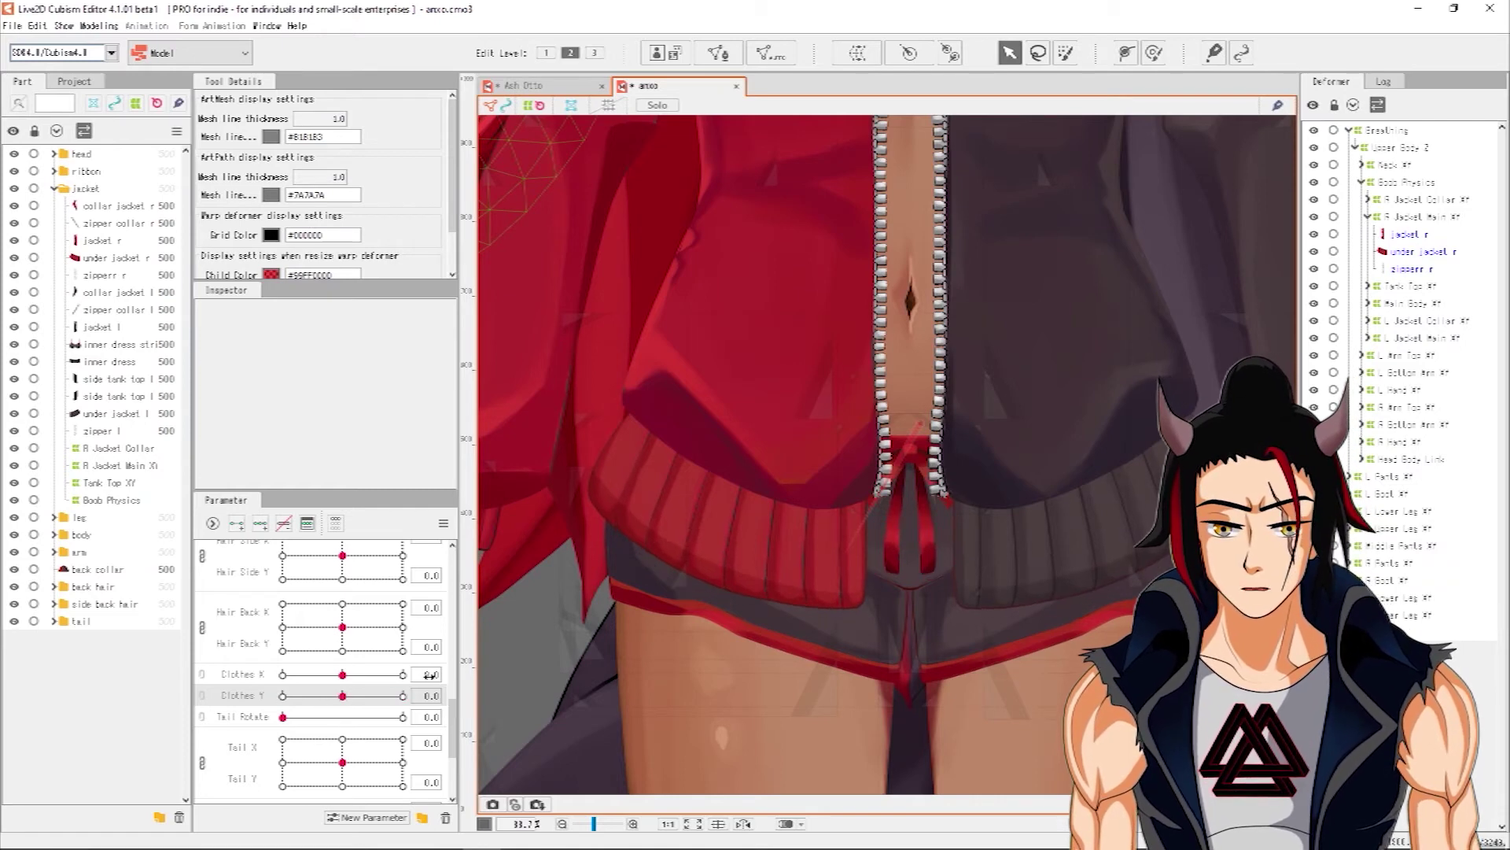
- Test the Clothes X parameter on the jacket and relink it with Clothes Y into one combined control
{"action": "left_click_drag", "start_coordinate": [430, 675], "coordinate": [370, 676]}
{"action": "left_click", "coordinate": [343, 674]}
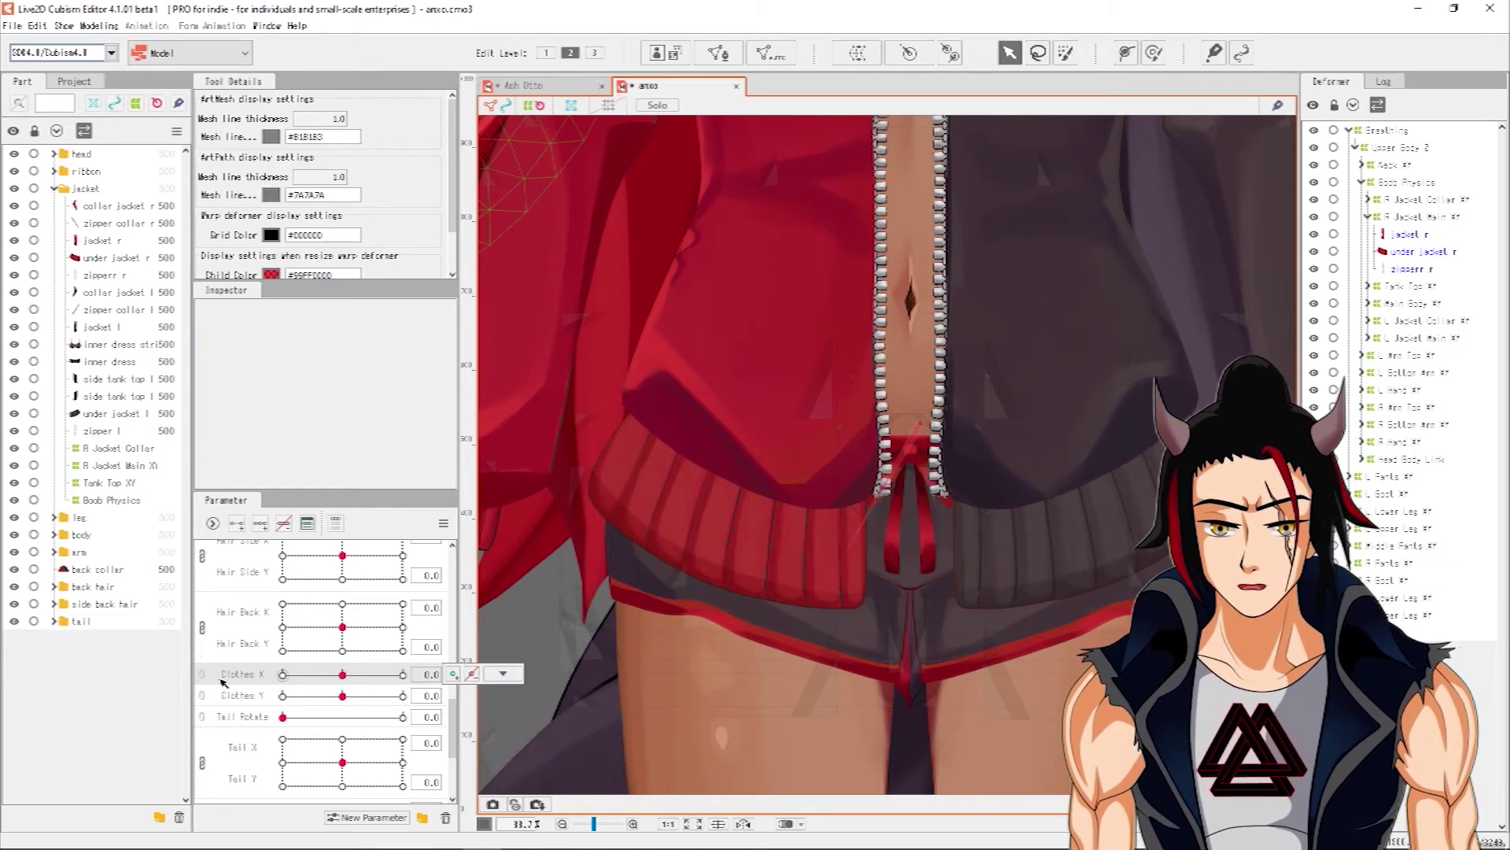
{"action": "left_click", "coordinate": [204, 680]}
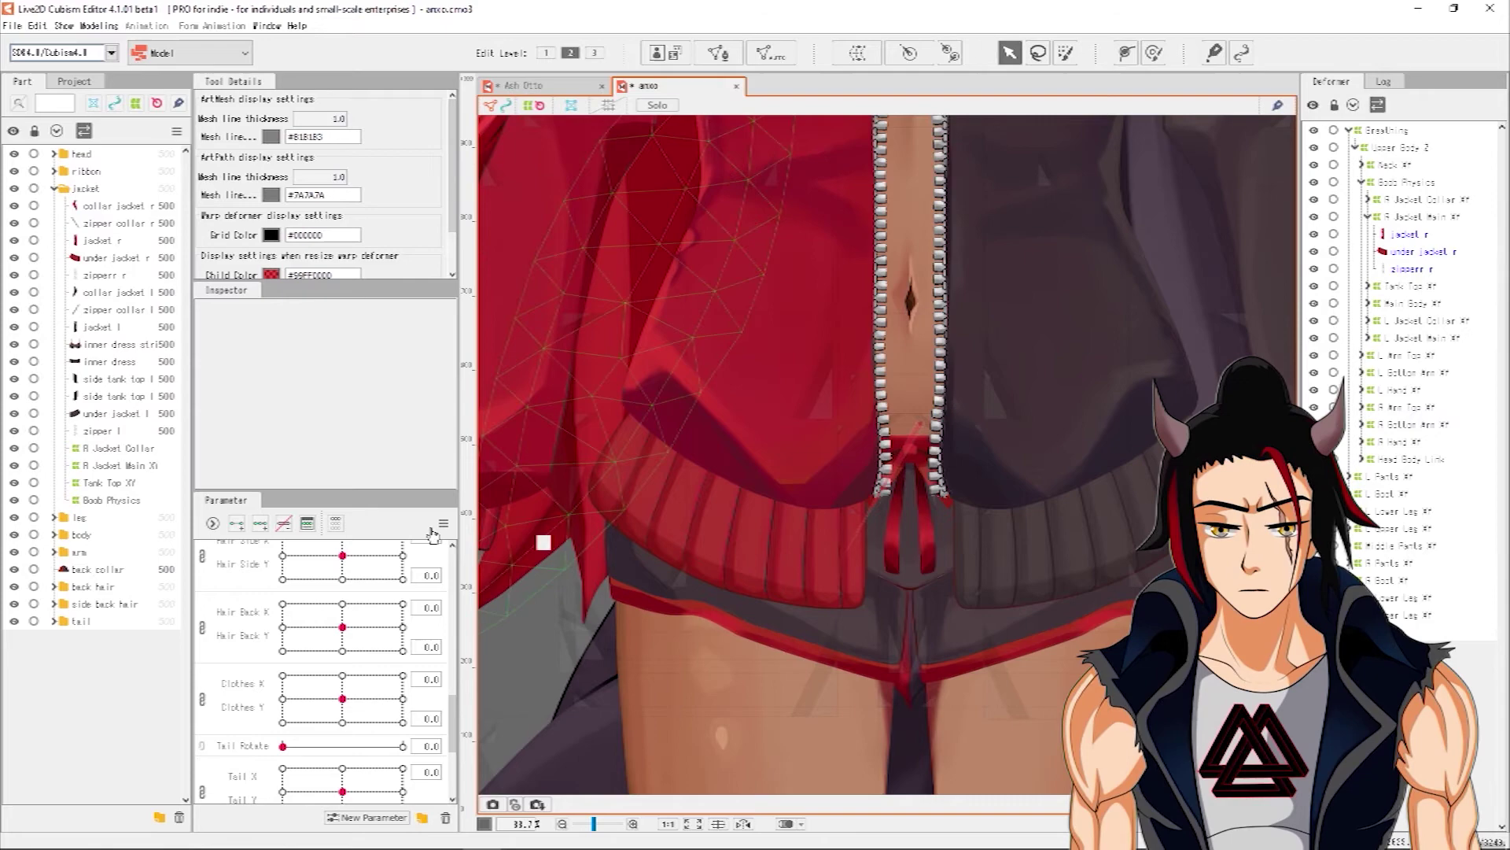
{"action": "mouse_move", "coordinate": [342, 724]}
{"action": "left_mouse_down"}
{"action": "mouse_move", "coordinate": [287, 712]}
{"action": "mouse_move", "coordinate": [342, 698]}
{"action": "left_mouse_up"}
- Open the physics and scene blending settings and choose the Clothes group
{"action": "left_click", "coordinate": [98, 25]}
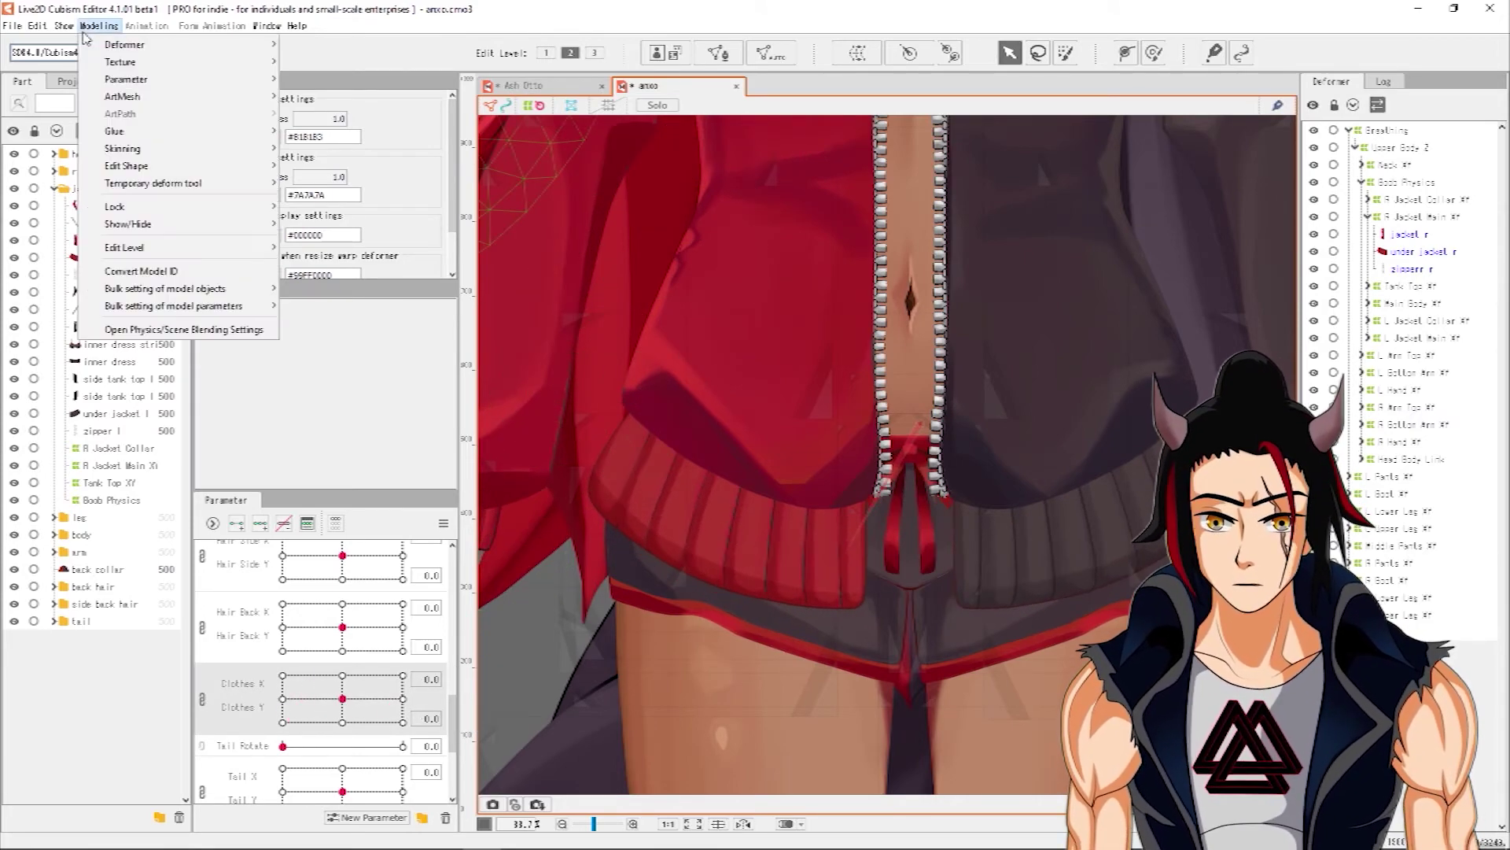
{"action": "left_click", "coordinate": [133, 330]}
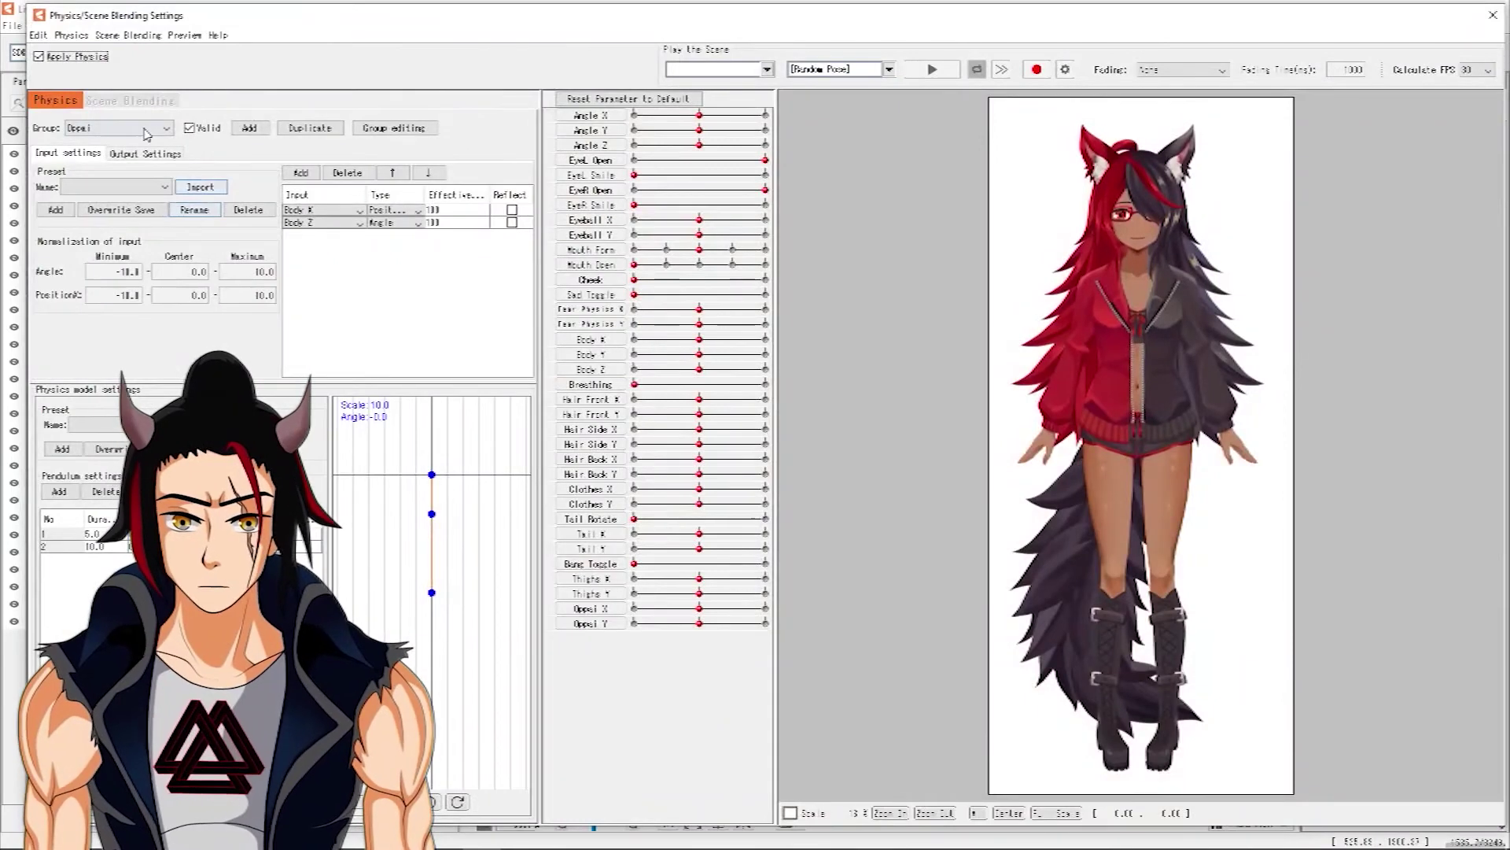
{"action": "left_click", "coordinate": [118, 128]}
{"action": "left_click", "coordinate": [83, 203]}
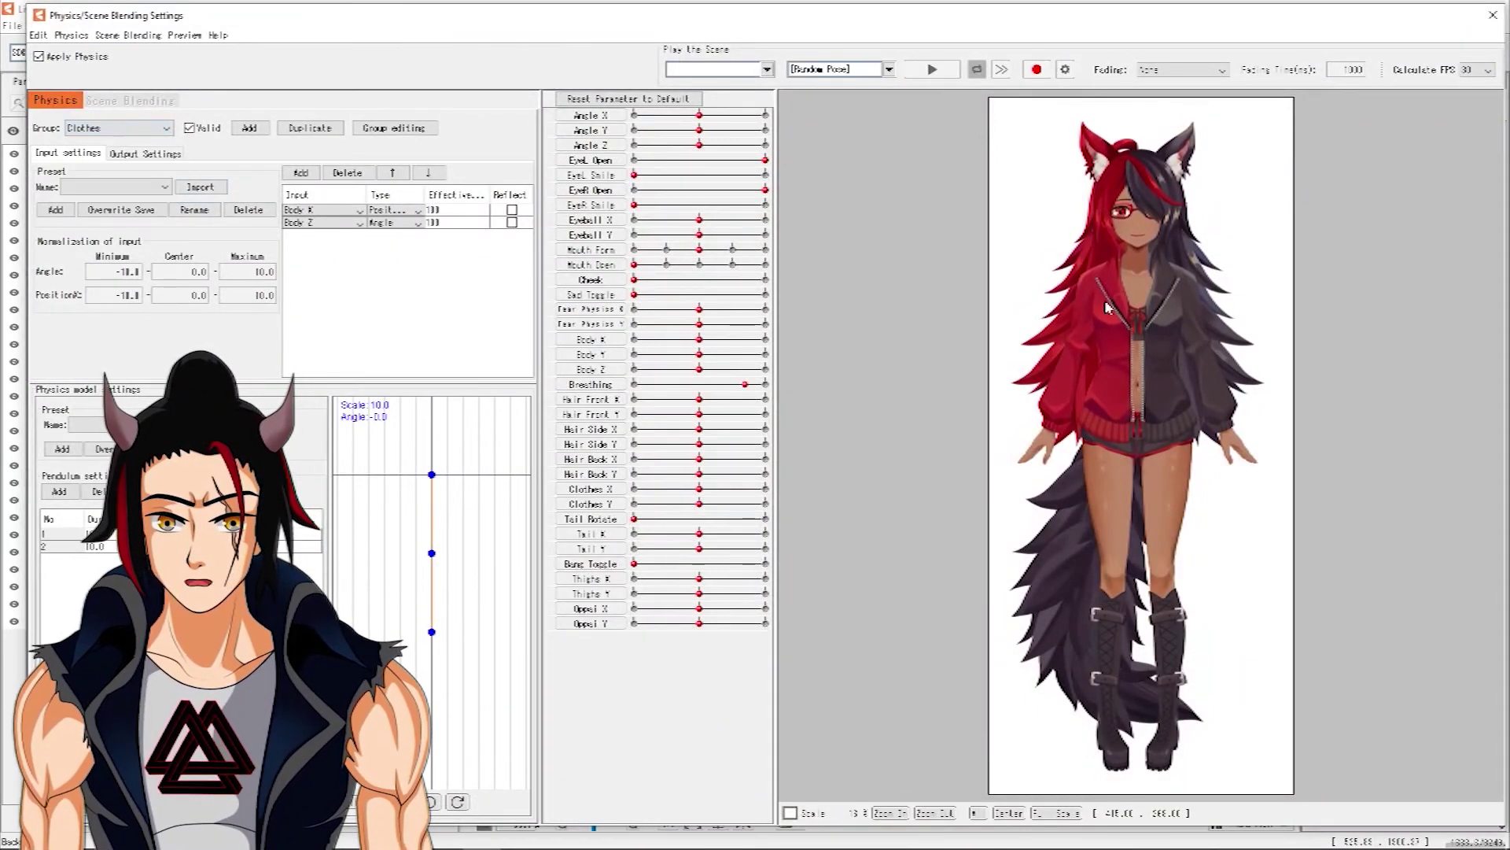
- Examine how the jacket and its hem move in the Clothes group's physics preview
{"action": "scroll", "coordinate": [1188, 425], "scroll_direction": "up", "scroll_amount": 5}
{"action": "scroll", "coordinate": [794, 458], "scroll_direction": "down", "scroll_amount": 3}
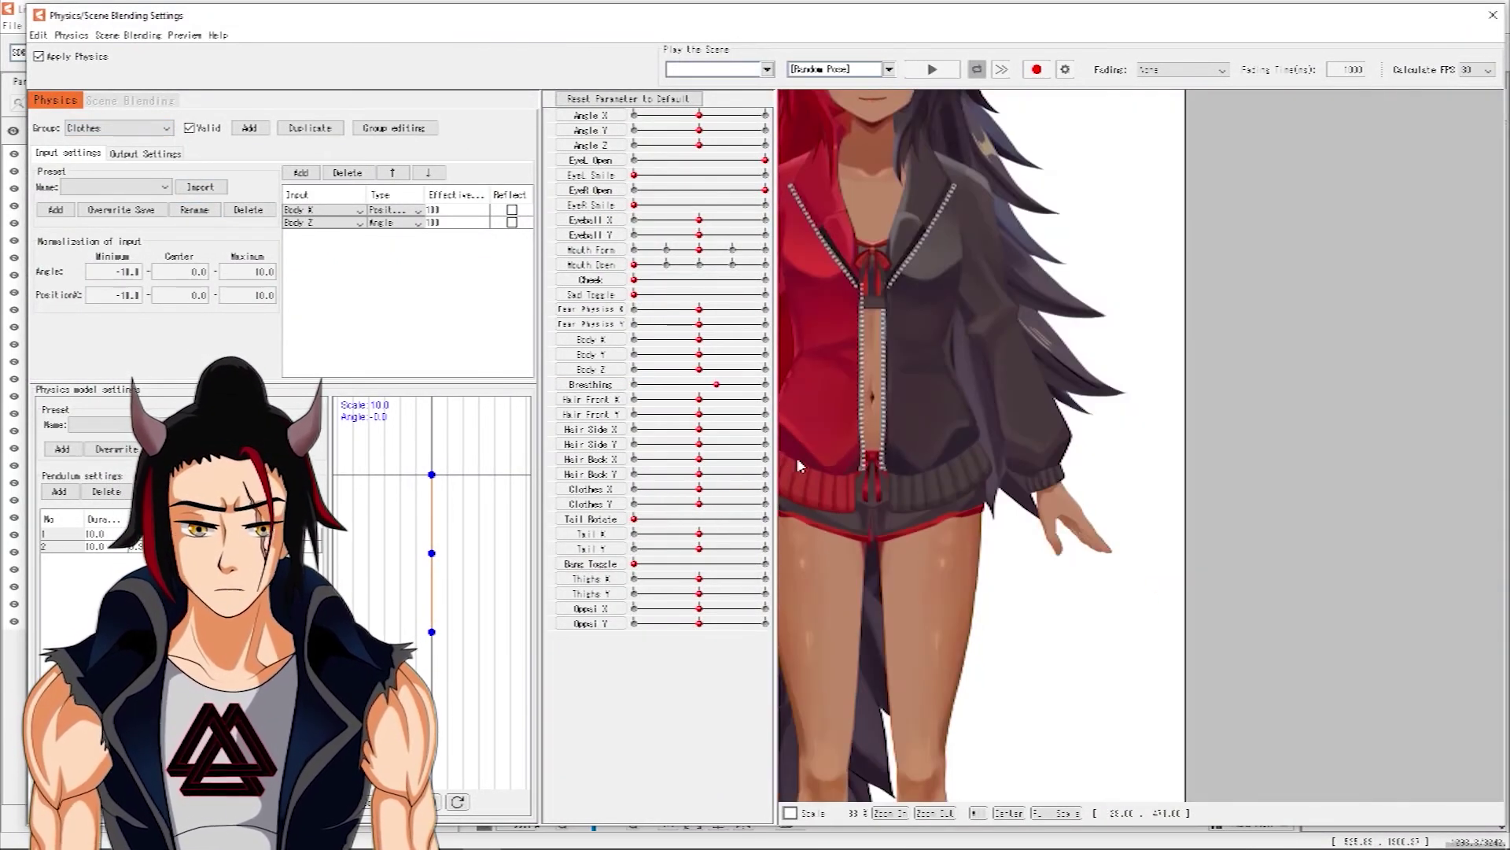
{"action": "left_click_drag", "start_coordinate": [883, 458], "coordinate": [1083, 461]}
{"action": "scroll", "coordinate": [1077, 452], "scroll_direction": "up", "scroll_amount": 3}
{"action": "scroll", "coordinate": [1069, 446], "scroll_direction": "down", "scroll_amount": 4}
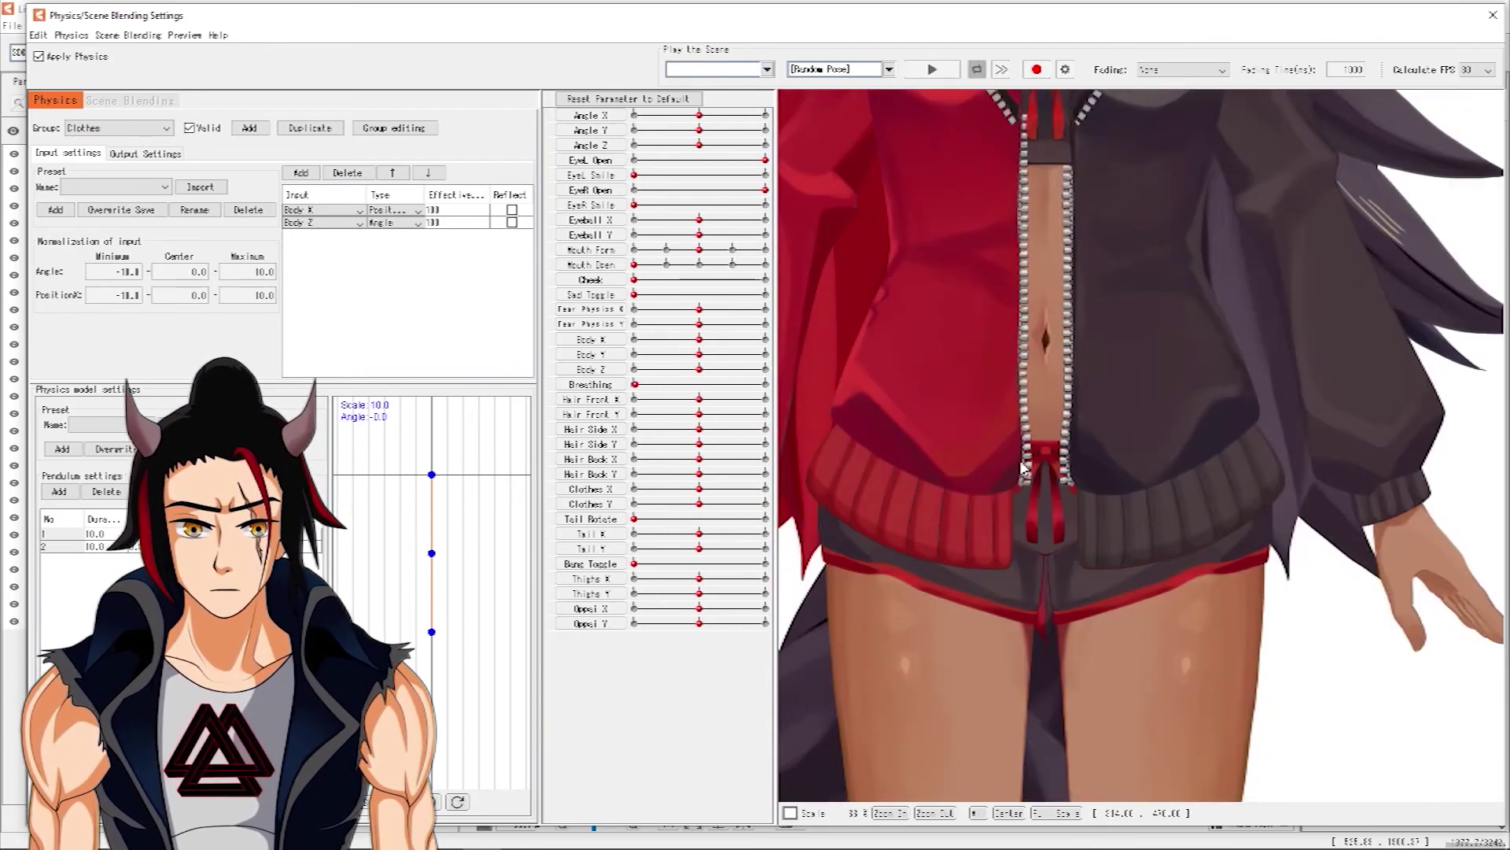
{"action": "scroll", "coordinate": [1094, 327], "scroll_direction": "up", "scroll_amount": 1}
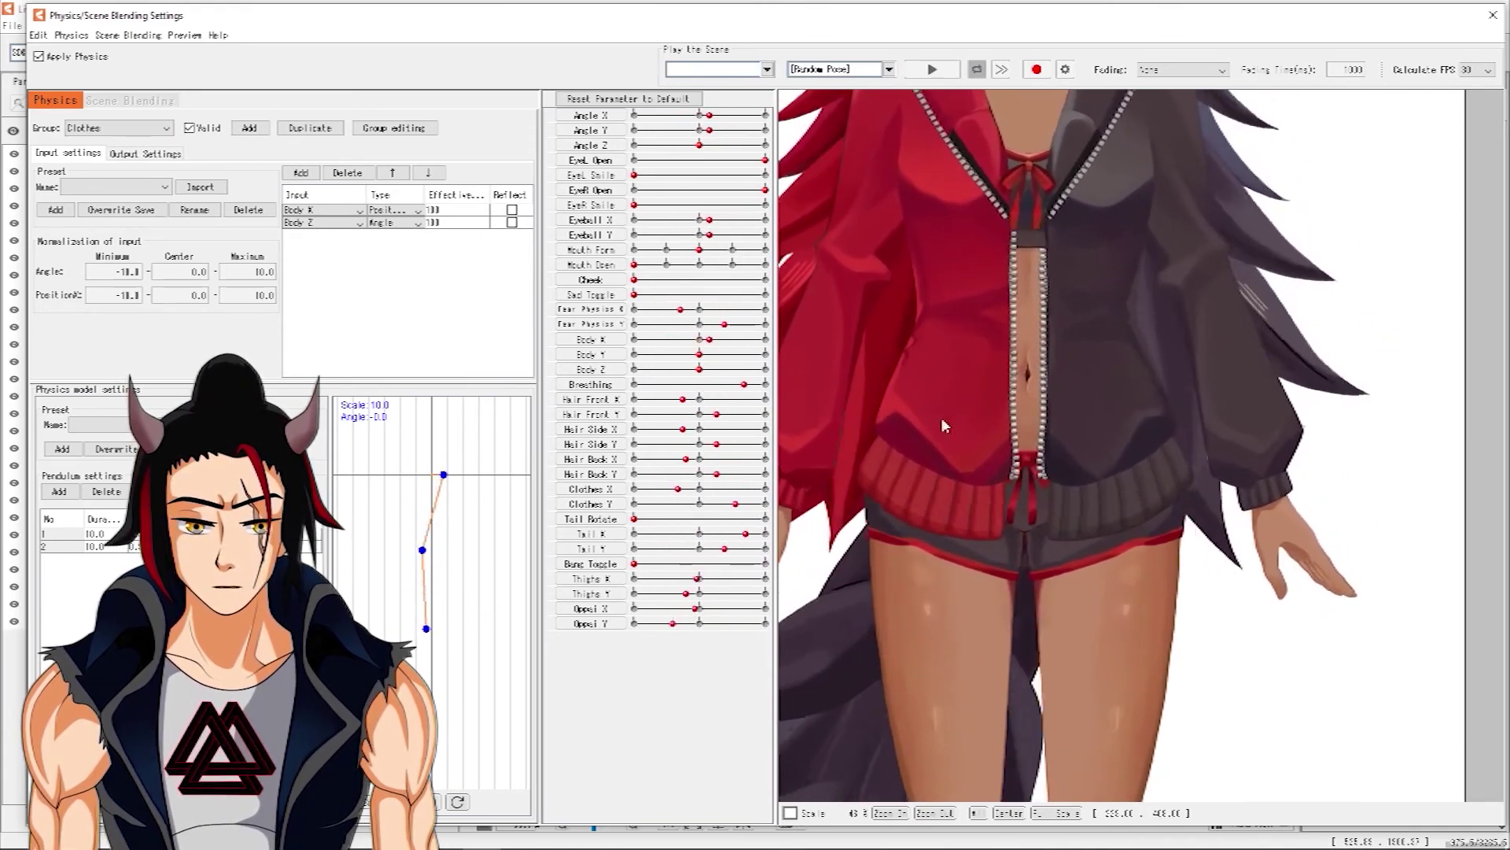
{"action": "scroll", "coordinate": [945, 440], "scroll_direction": "up", "scroll_amount": 5}
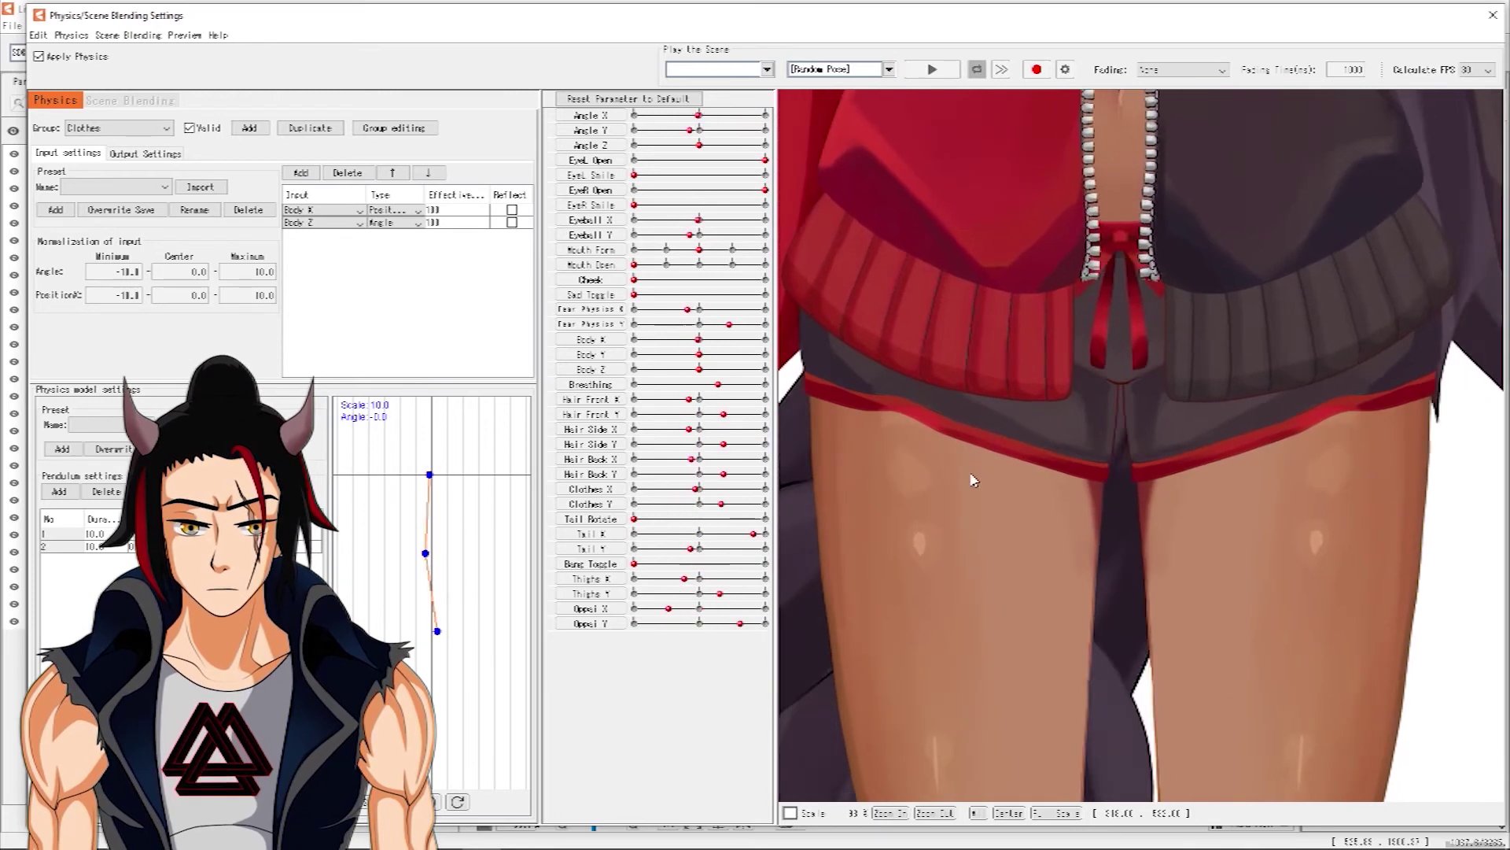
- Switch the physics group to Thighs, open its output settings and examine the thigh movement in the preview
{"action": "left_click", "coordinate": [118, 127]}
{"action": "left_click", "coordinate": [87, 211]}
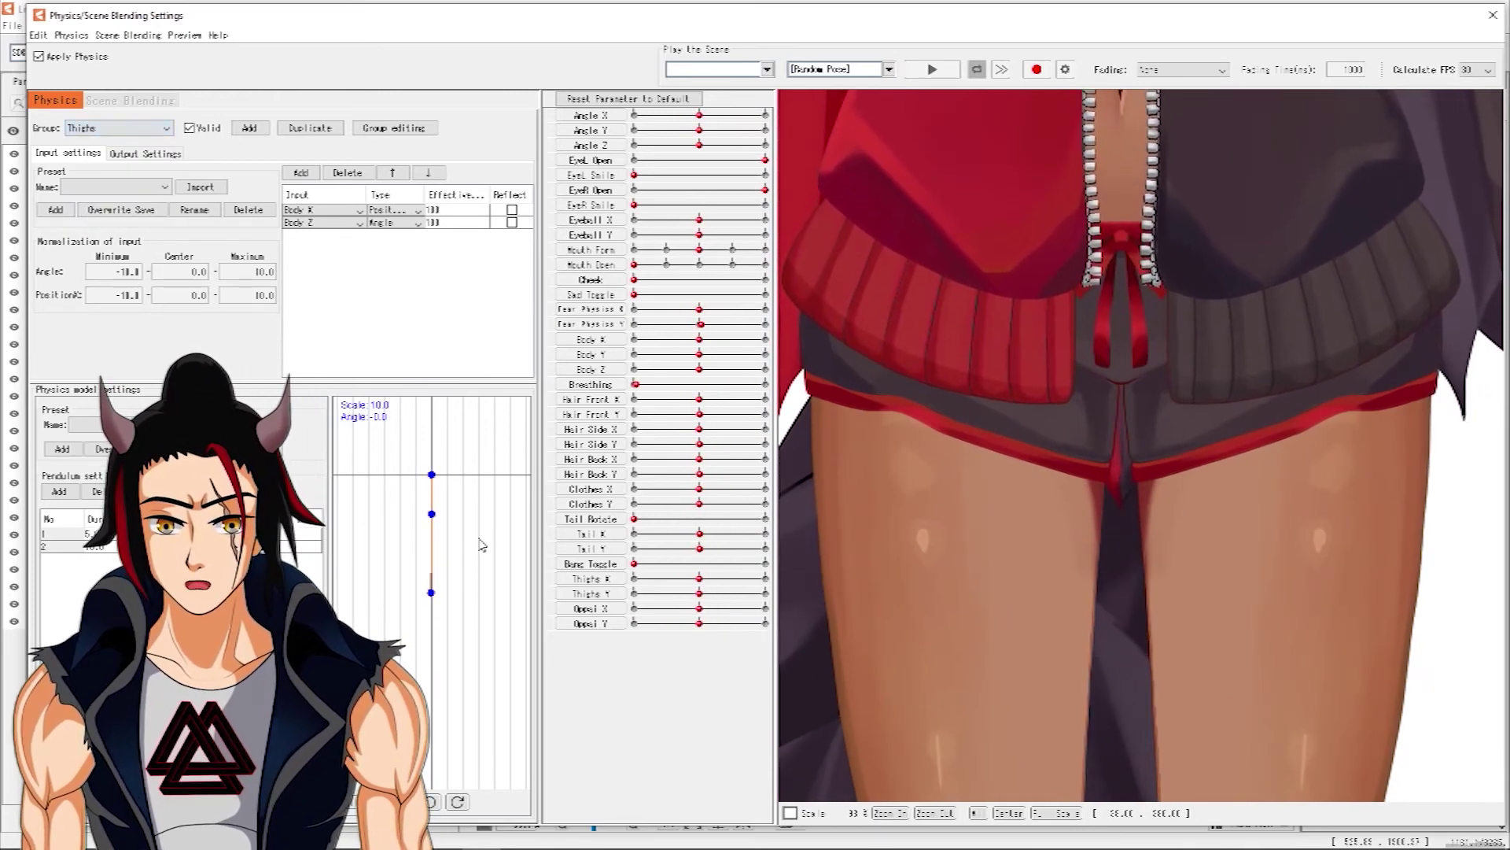
{"action": "left_click", "coordinate": [145, 153]}
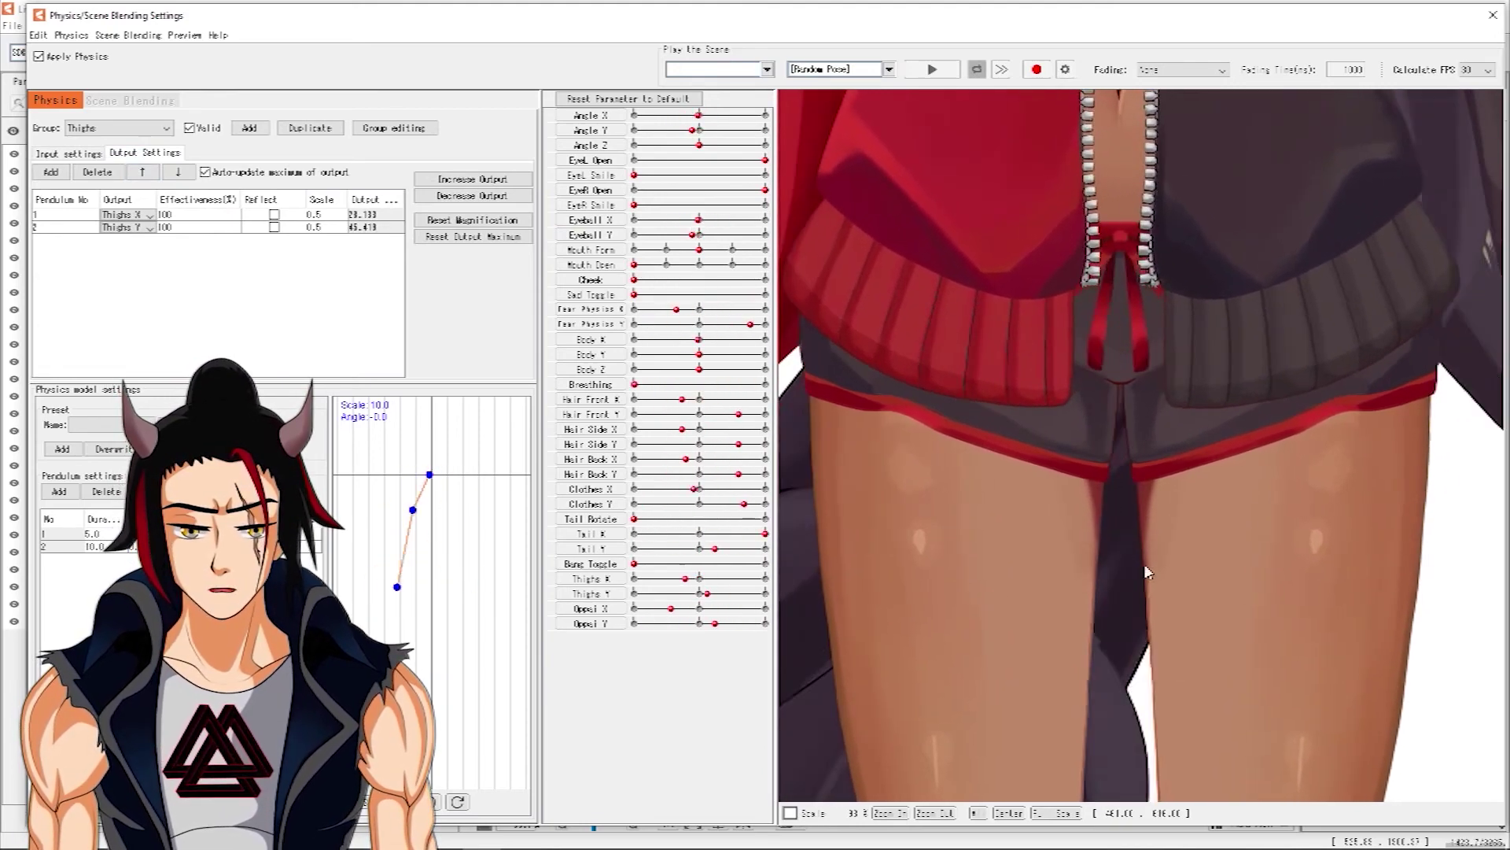
{"action": "scroll", "coordinate": [1211, 600], "scroll_direction": "down", "scroll_amount": 5}
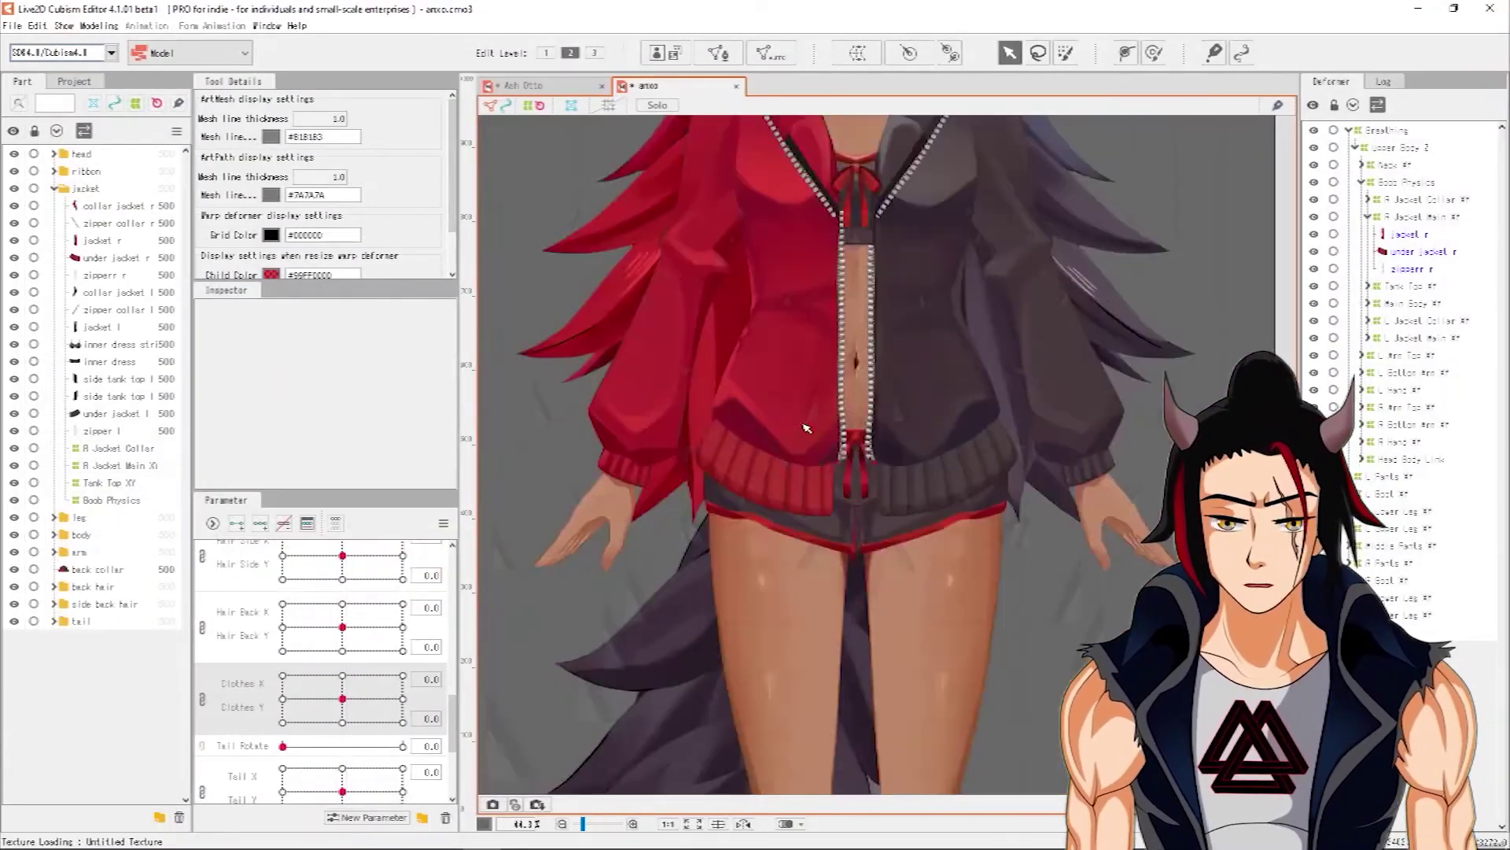
- Return to the modeling view and switch to the Ash Otto model, framing its head and hood
{"action": "scroll", "coordinate": [806, 428], "scroll_direction": "down", "scroll_amount": 5}
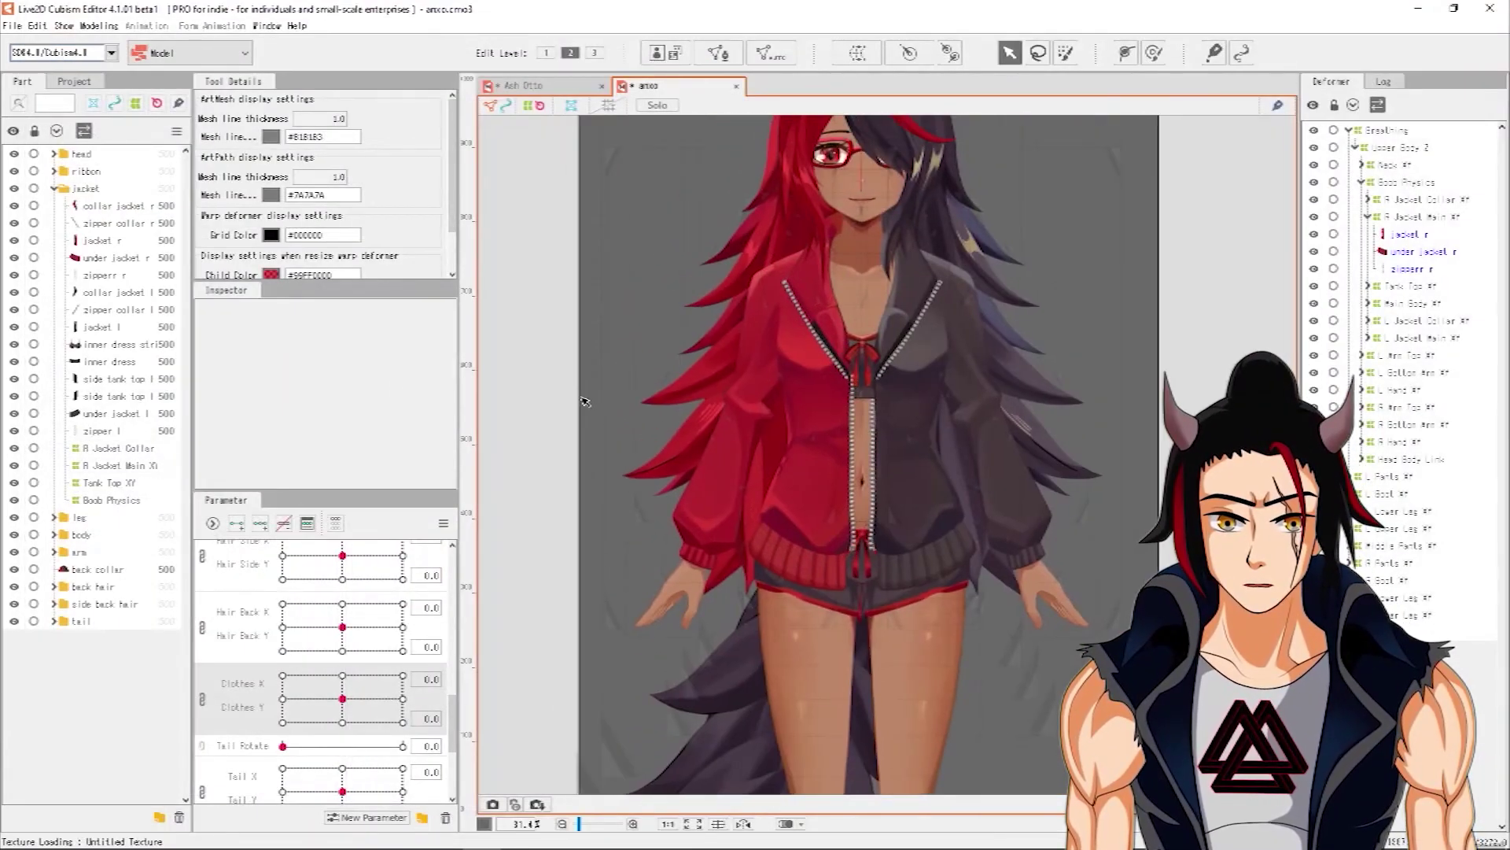
{"action": "left_click", "coordinate": [533, 87]}
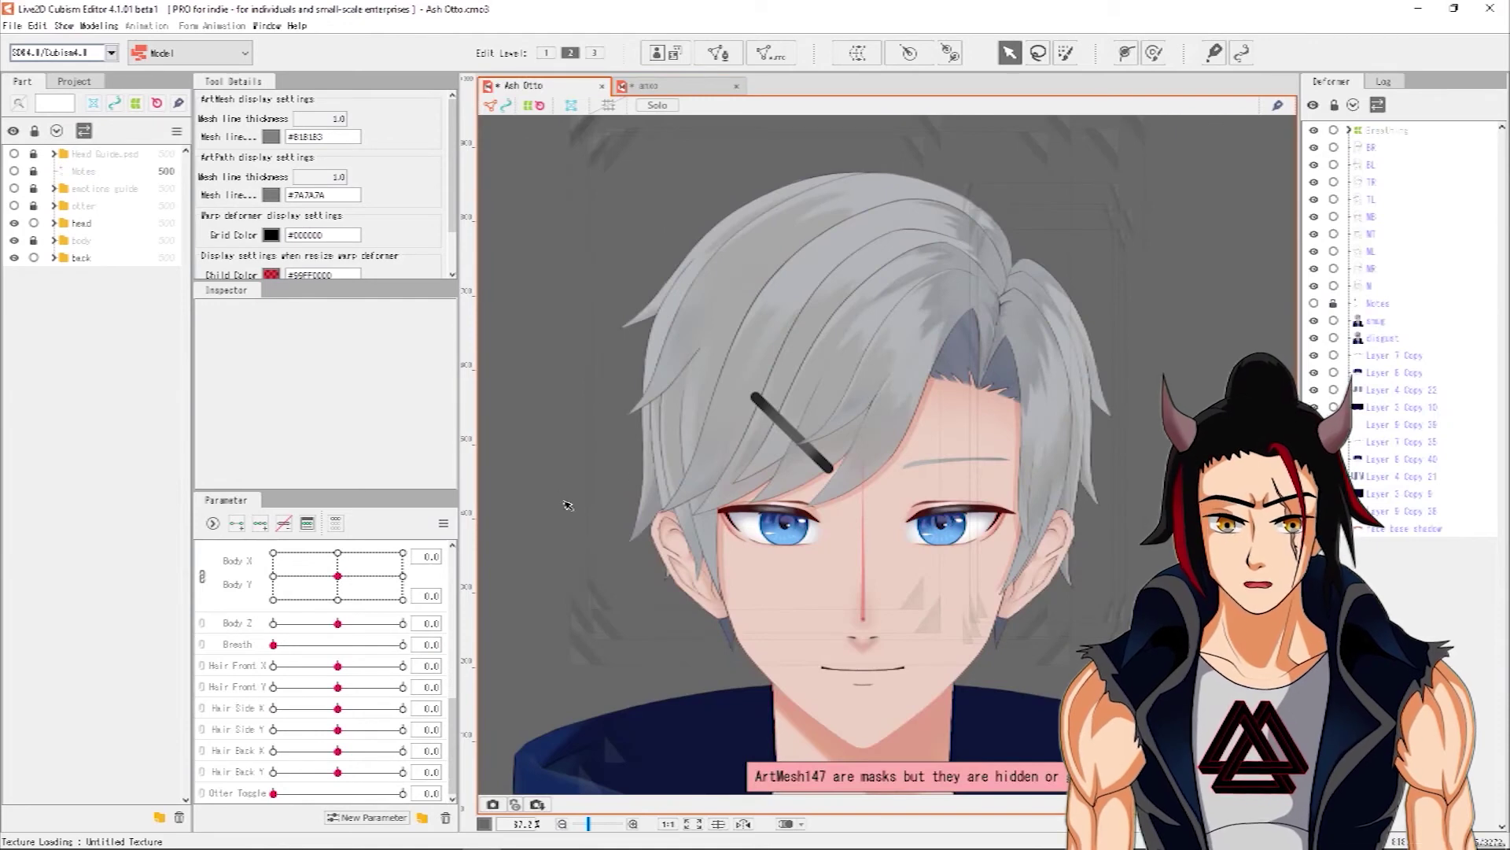
{"action": "scroll", "coordinate": [563, 456], "scroll_direction": "down", "scroll_amount": 2}
{"action": "left_click_drag", "start_coordinate": [542, 412], "coordinate": [577, 443]}
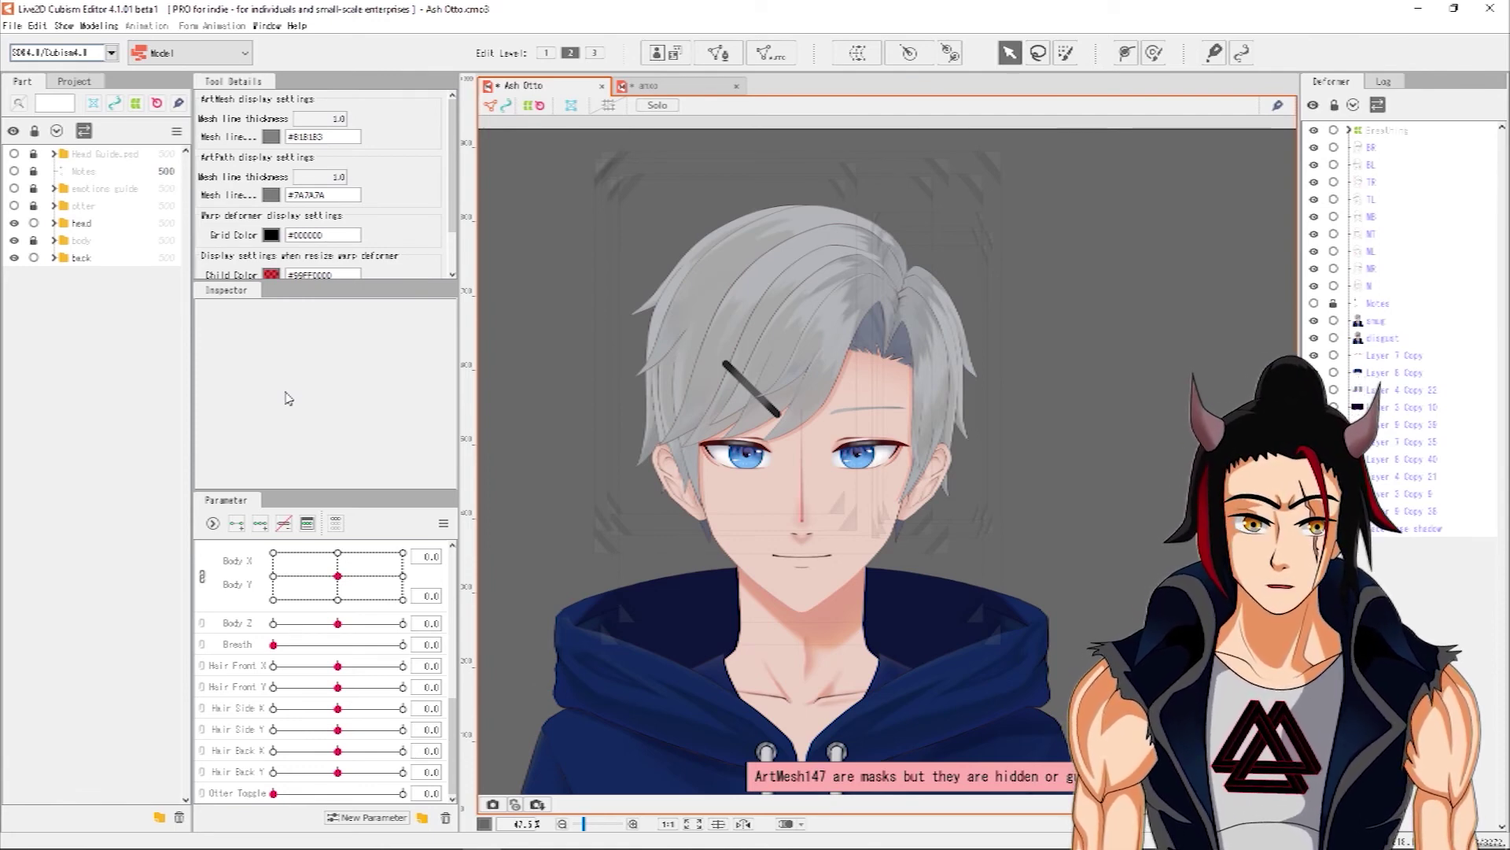
- Select the R bangs 2 mesh in the front hair, inspect its mesh up close and clear the selection
{"action": "scroll", "coordinate": [810, 388], "scroll_direction": "up", "scroll_amount": 1}
{"action": "left_click", "coordinate": [824, 397]}
{"action": "scroll", "coordinate": [810, 395], "scroll_direction": "up", "scroll_amount": 5}
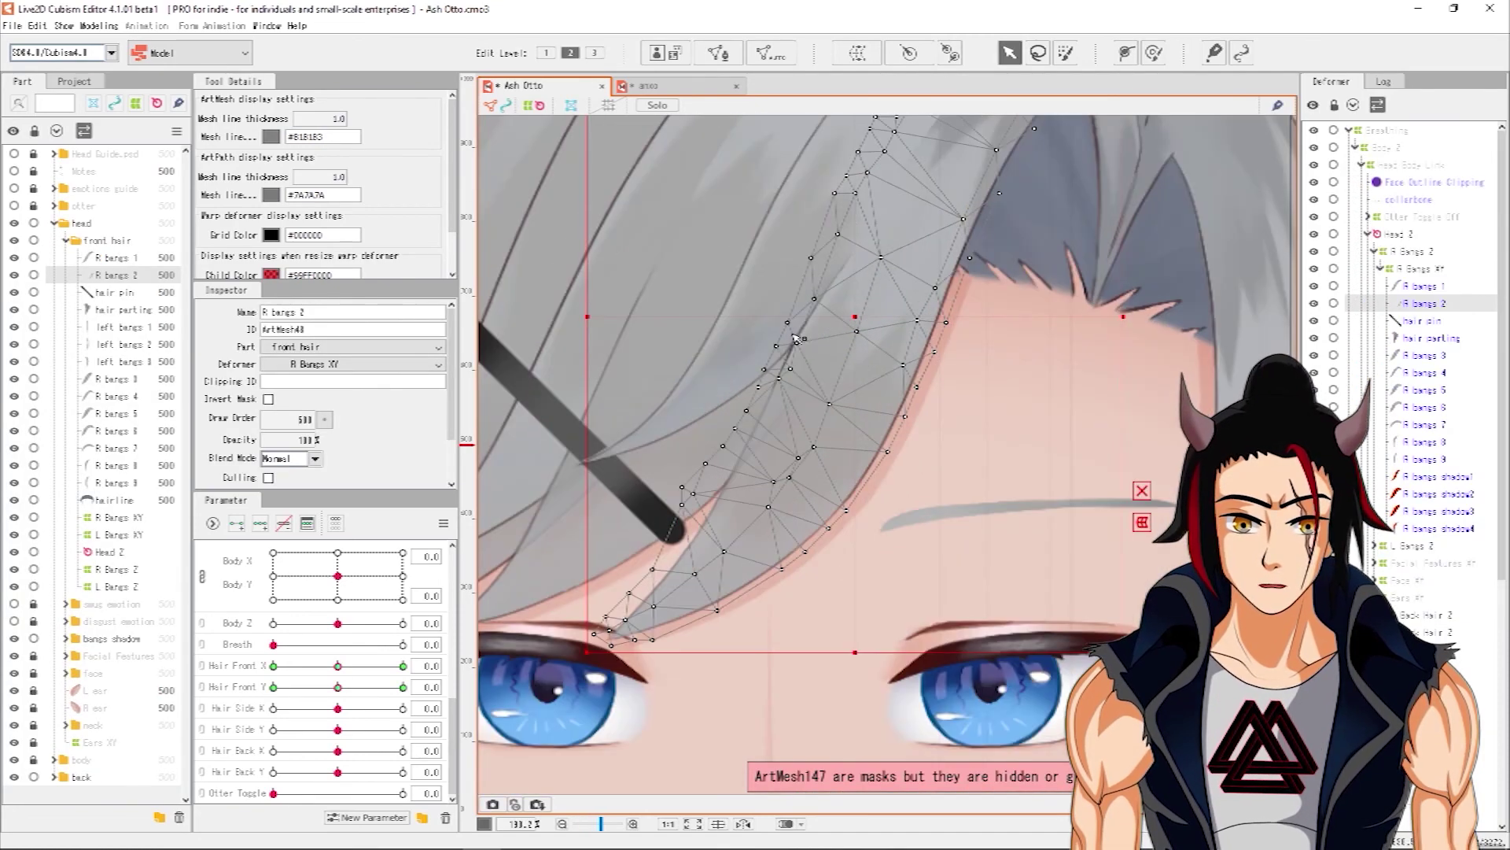
{"action": "scroll", "coordinate": [630, 248], "scroll_direction": "down", "scroll_amount": 7}
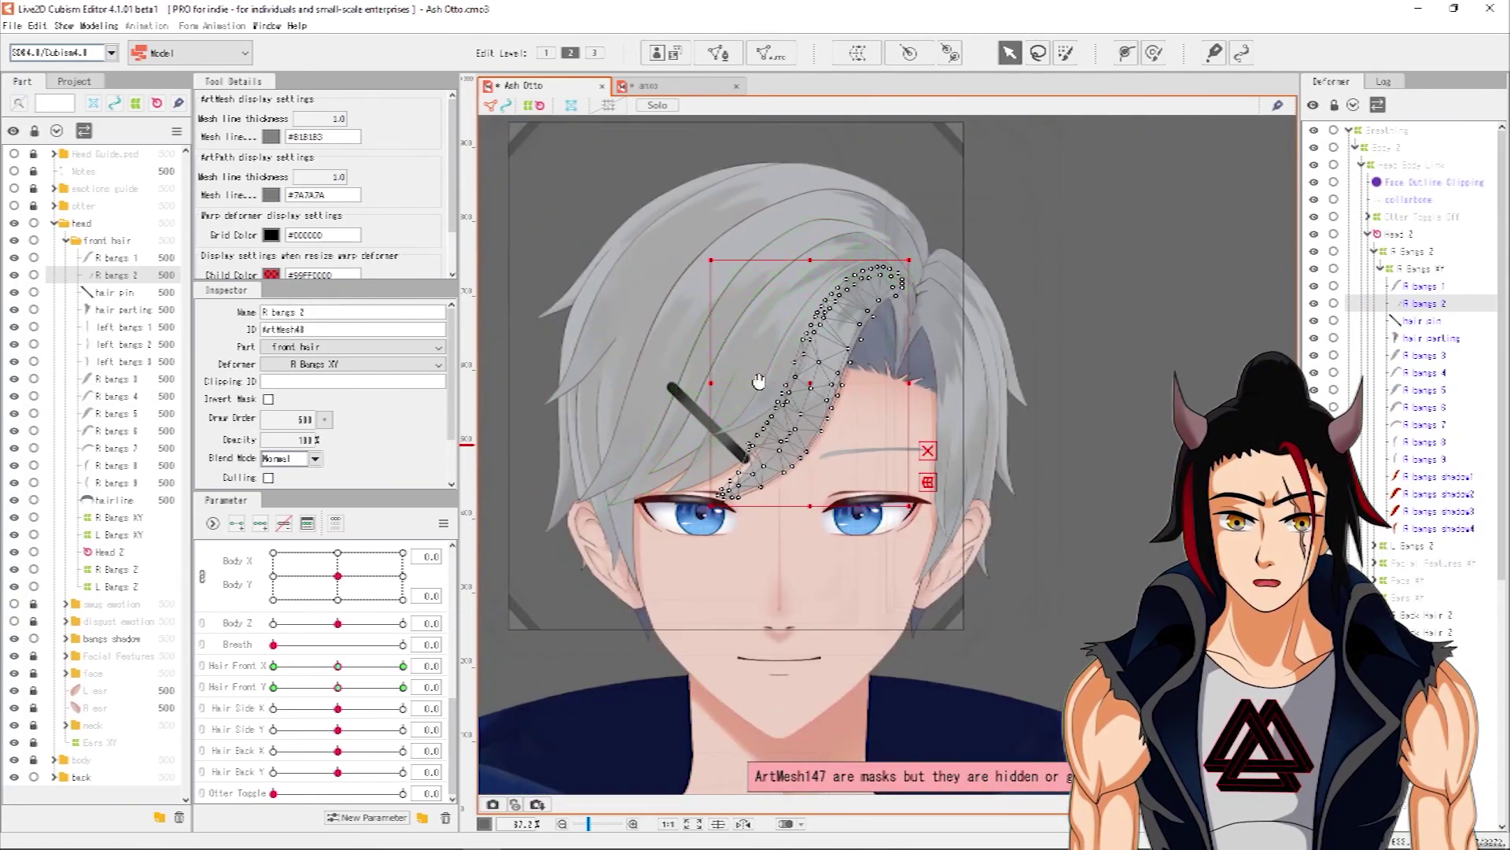
{"action": "left_click", "coordinate": [550, 687]}
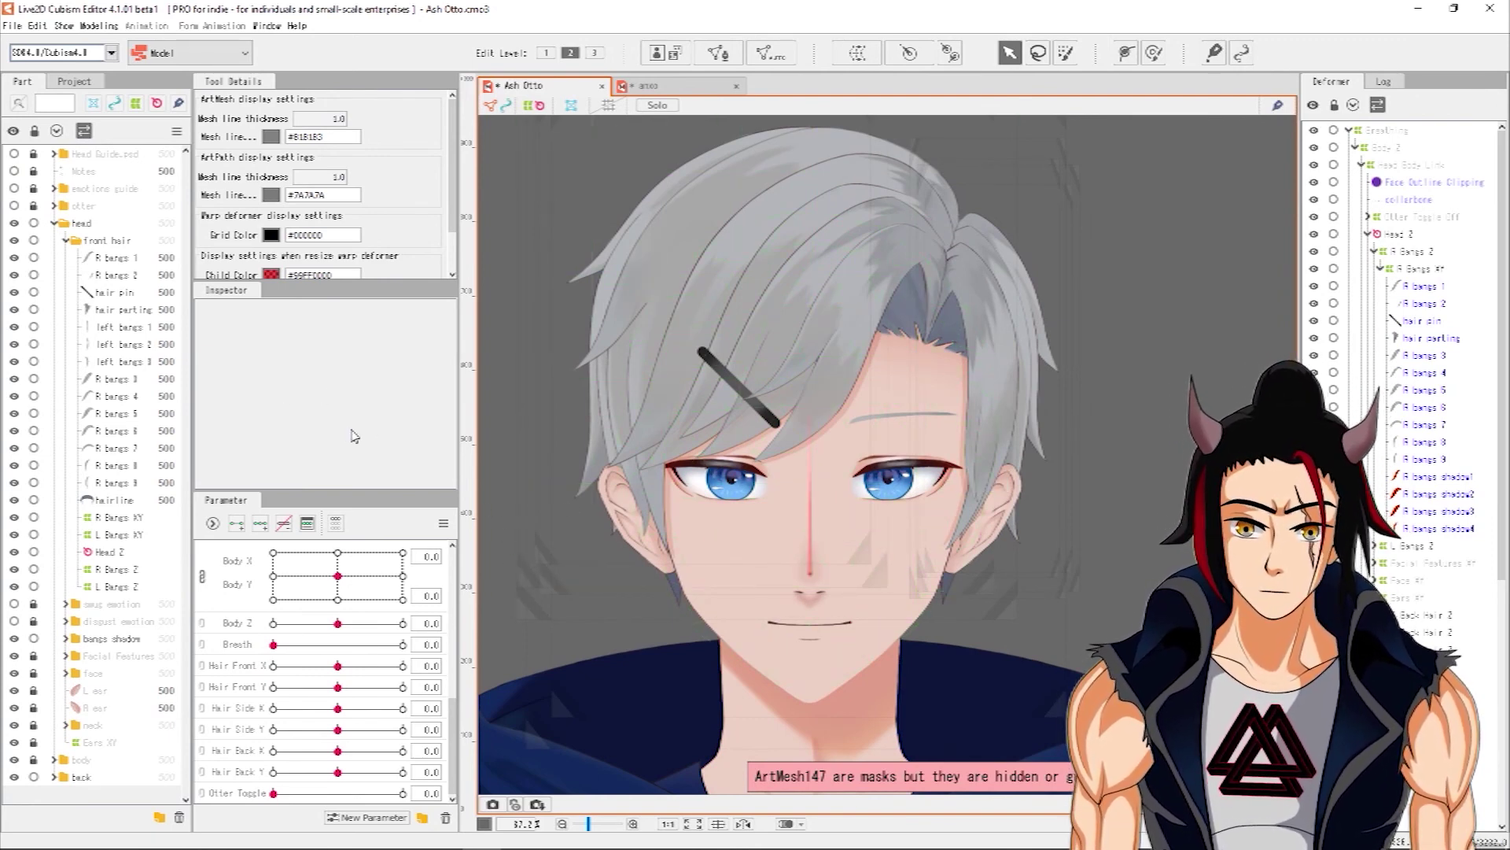
- Bring the Angle X, Angle Y and Angle Z parameters of the Ash Otto model into view
{"action": "scroll", "coordinate": [246, 627], "scroll_direction": "up", "scroll_amount": 10}
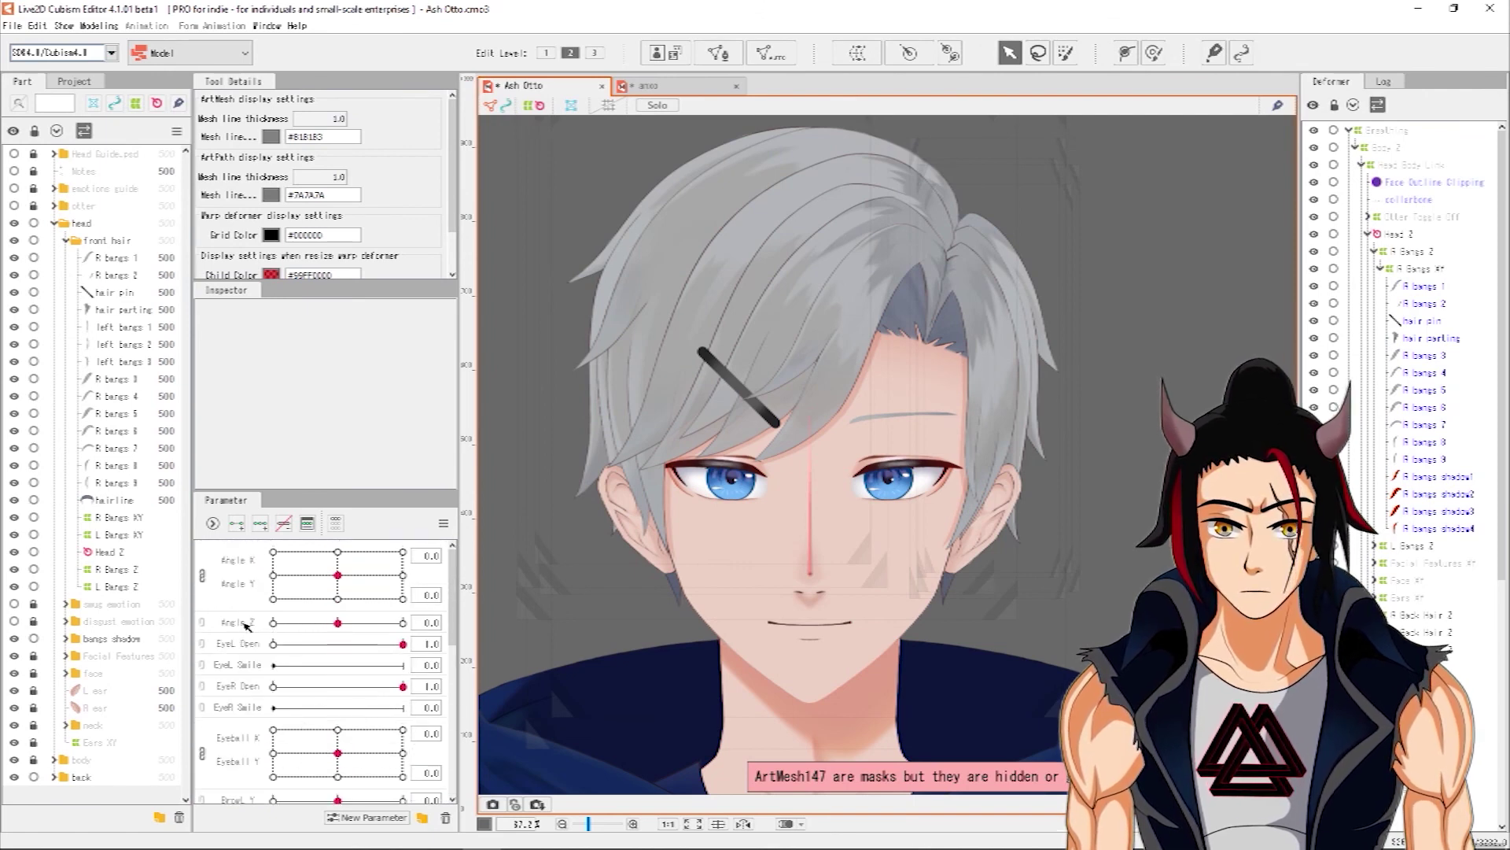